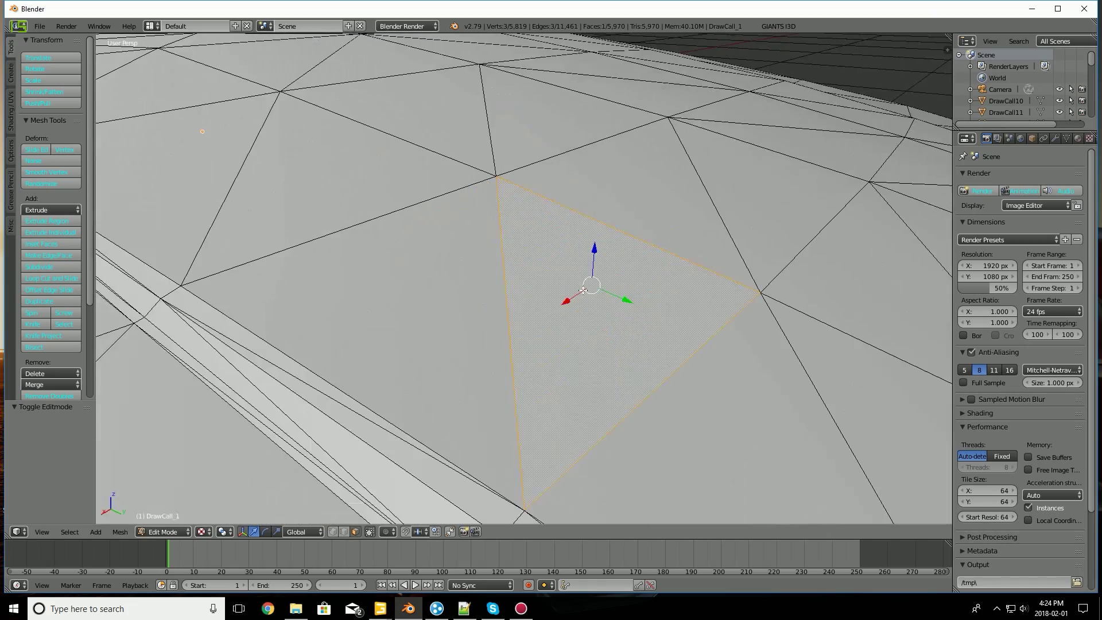
# Step: Select the adjoining narrow faces along the front part of the hood's raised crease on the car body mesh
pyautogui.scroll(-6, 635, 319)
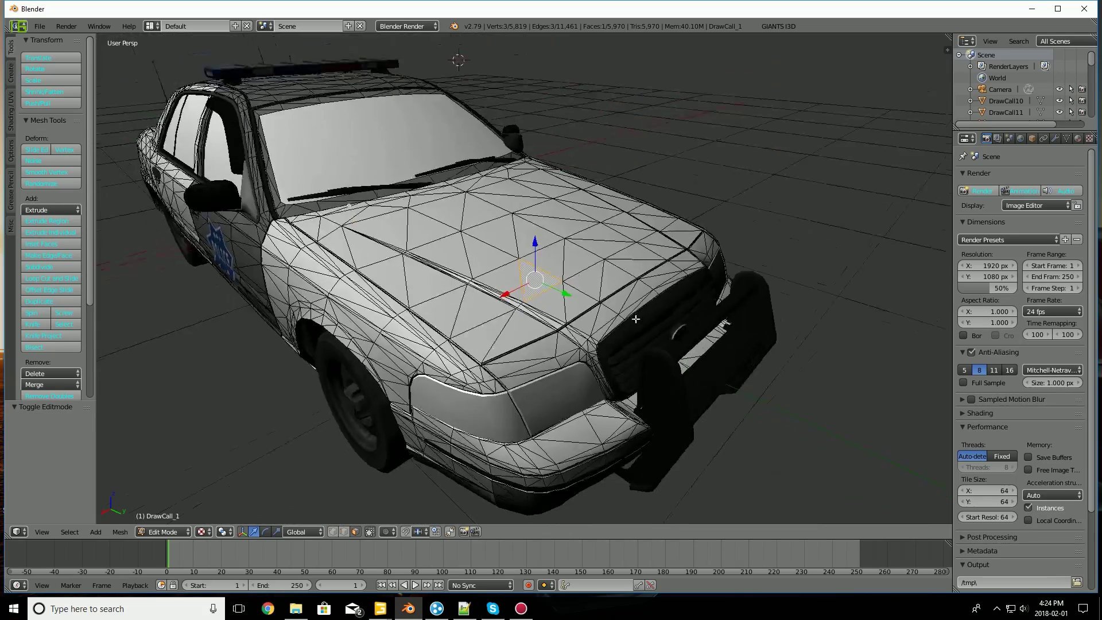
pyautogui.moveTo(635, 319); pyautogui.dragTo(577, 326, button='middle')
pyautogui.scroll(1, 566, 327)
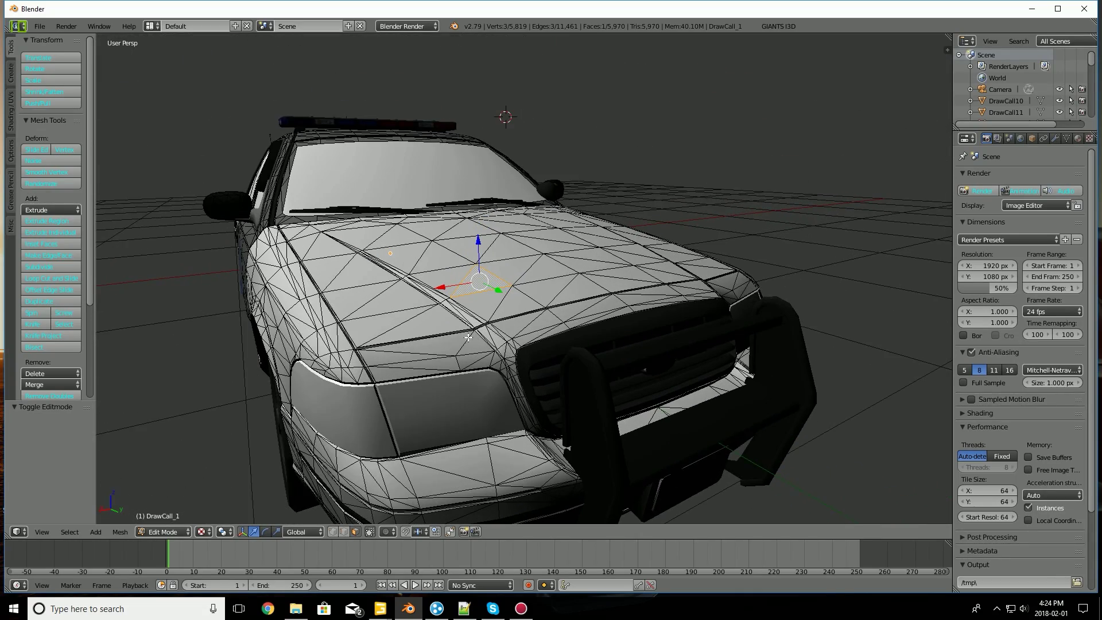
pyautogui.moveTo(468, 337); pyautogui.dragTo(493, 344, button='middle')
pyautogui.rightClick(487, 328)
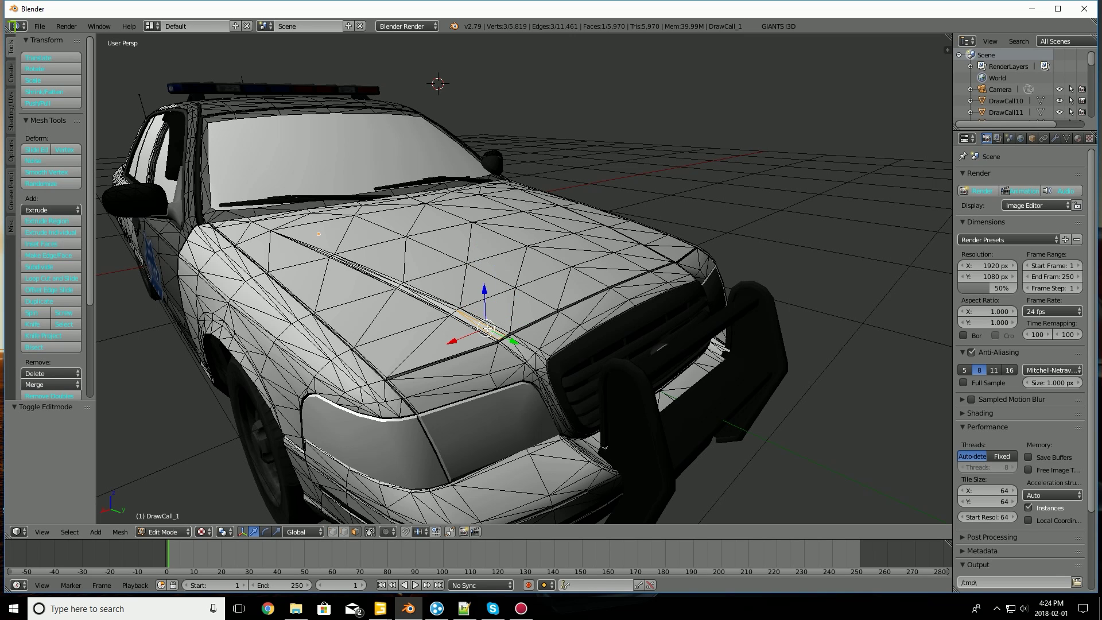
pyautogui.scroll(2, 490, 329)
pyautogui.keyDown('shift'); pyautogui.rightClick(471, 355); pyautogui.keyUp('shift')
pyautogui.keyDown('shift'); pyautogui.rightClick(464, 364); pyautogui.keyUp('shift')
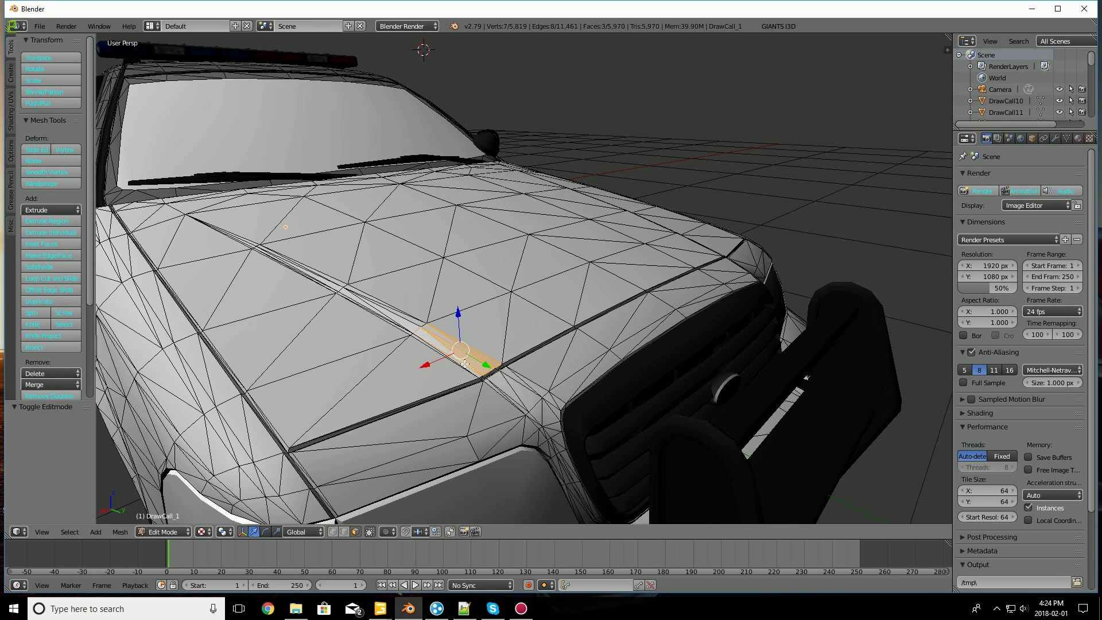
pyautogui.keyDown('shift'); pyautogui.rightClick(443, 354); pyautogui.keyUp('shift')
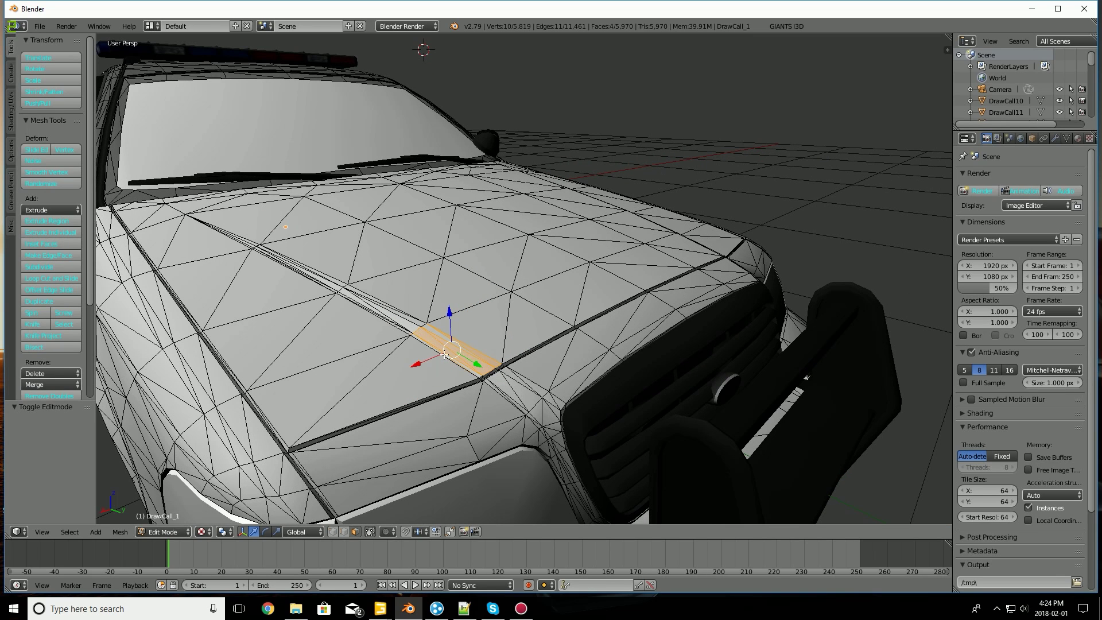
pyautogui.keyDown('shift'); pyautogui.rightClick(402, 330); pyautogui.keyUp('shift')
pyautogui.keyDown('shift'); pyautogui.rightClick(381, 322); pyautogui.keyUp('shift')
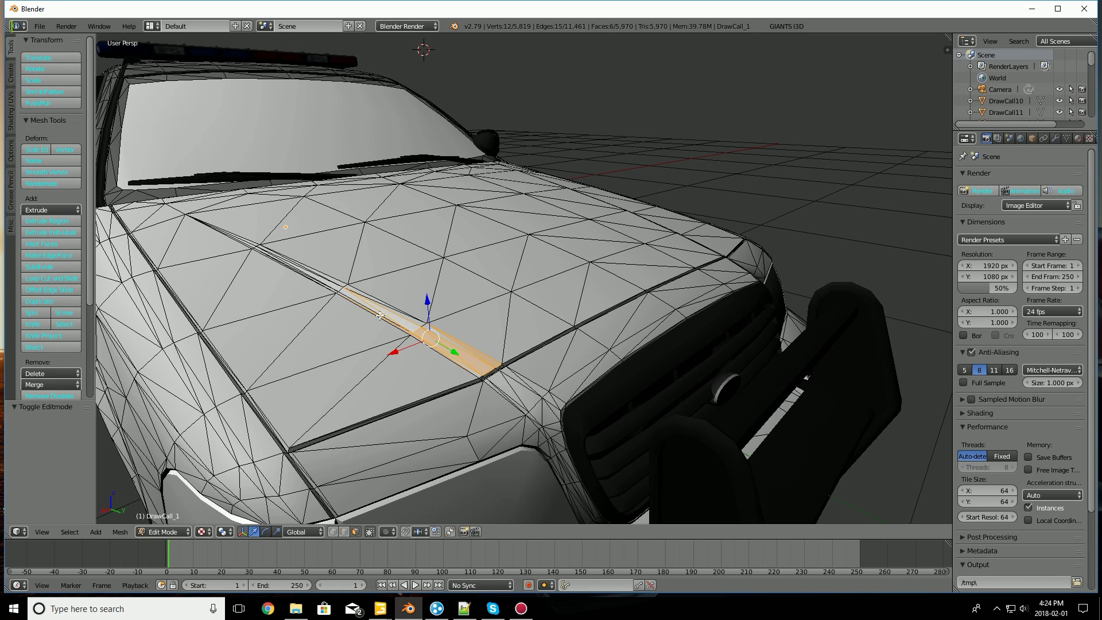
pyautogui.keyDown('shift'); pyautogui.rightClick(367, 307); pyautogui.keyUp('shift')
pyautogui.scroll(2, 378, 299)
pyautogui.keyDown('shift'); pyautogui.rightClick(325, 336); pyautogui.keyUp('shift')
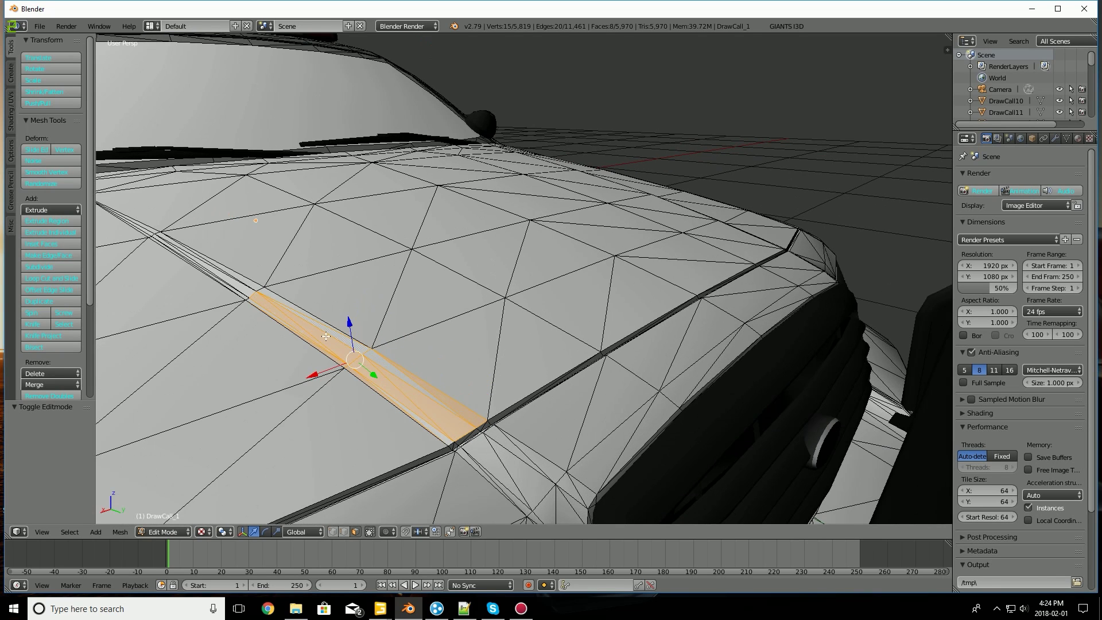
pyautogui.keyDown('shift'); pyautogui.rightClick(306, 312); pyautogui.keyUp('shift')
# Step: Inspect the selected crease faces on the hood and switch the car body from Edit Mode to Object Mode
pyautogui.scroll(-4, 436, 313)
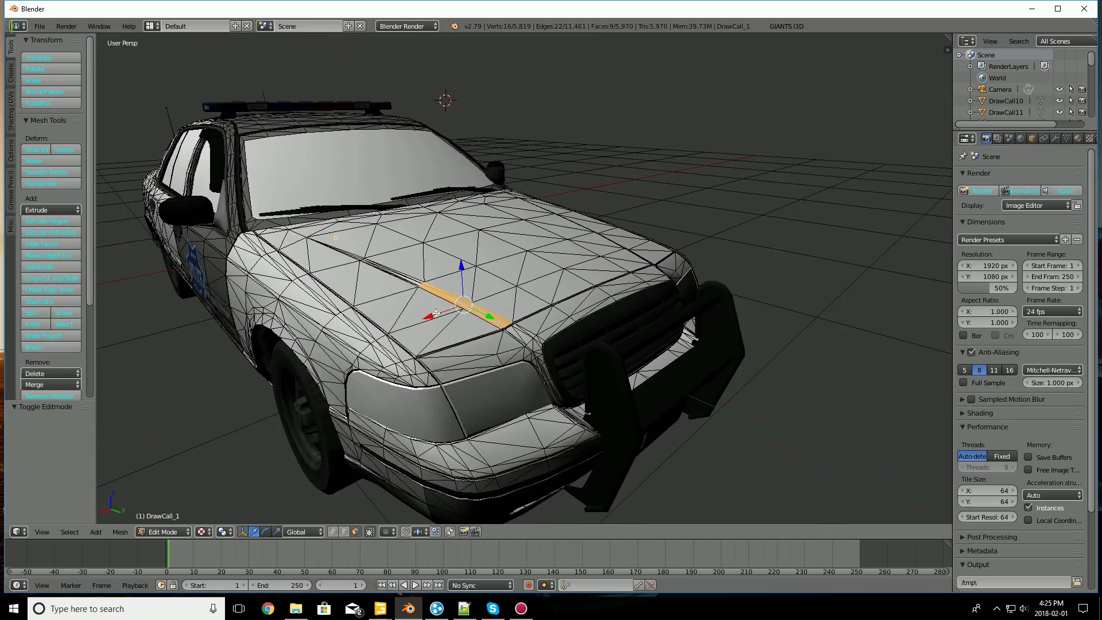
pyautogui.scroll(2, 573, 339)
pyautogui.moveTo(607, 332); pyautogui.dragTo(574, 344, button='middle')
pyautogui.scroll(2, 573, 345)
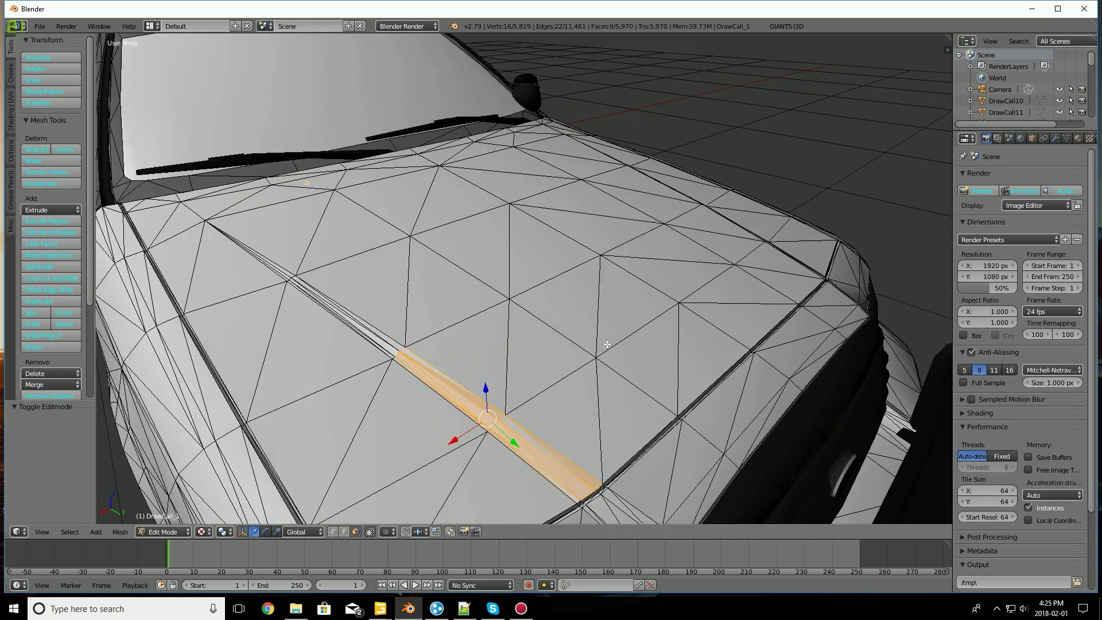
pyautogui.scroll(-2, 494, 367)
pyautogui.scroll(-1, 480, 372)
pyautogui.moveTo(480, 372); pyautogui.dragTo(591, 281, button='middle')
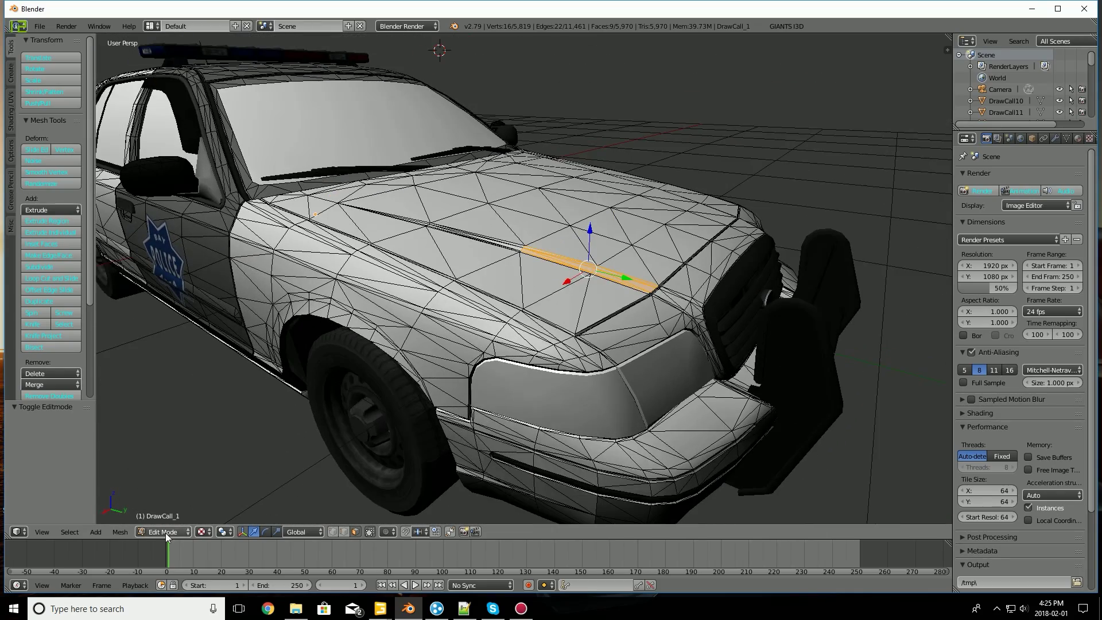
pyautogui.click(166, 532)
pyautogui.click(183, 518)
pyautogui.moveTo(429, 386); pyautogui.dragTo(468, 355, button='middle')
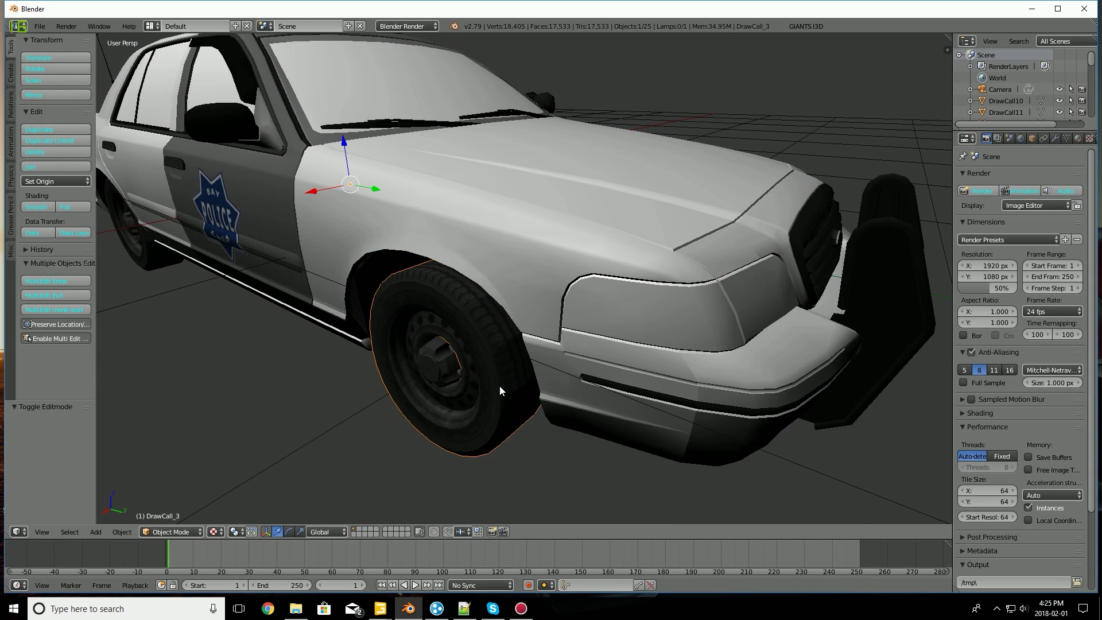
pyautogui.rightClick(439, 366)
pyautogui.press('g')
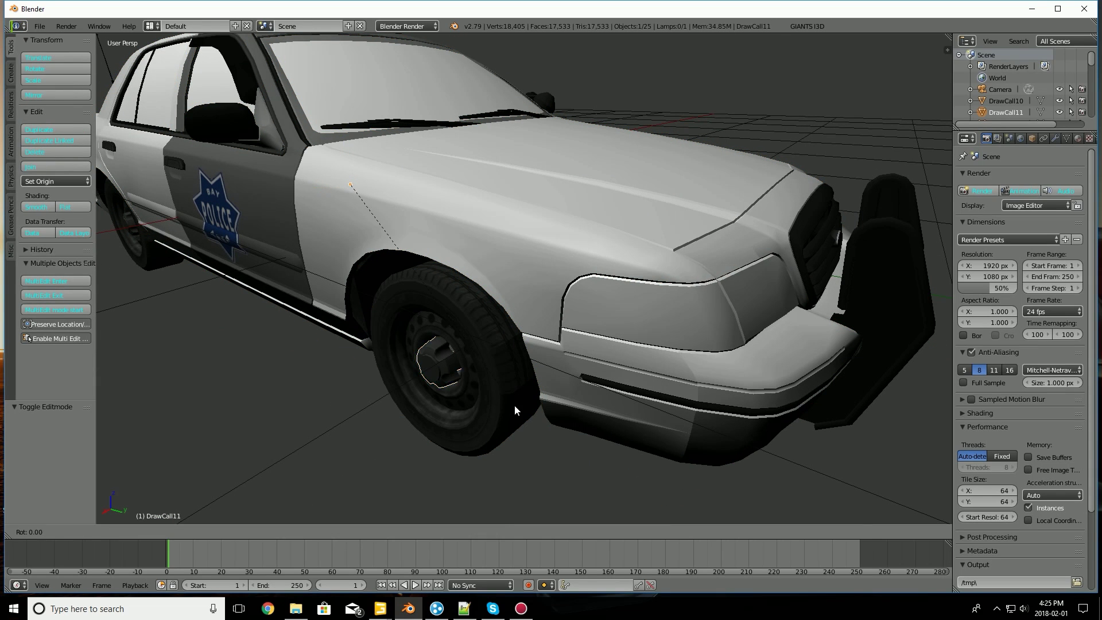
pyautogui.rightClick(515, 390)
pyautogui.moveTo(506, 367); pyautogui.dragTo(551, 359, button='middle')
pyautogui.rightClick(516, 277)
pyautogui.rightClick(567, 323)
pyautogui.click(195, 533)
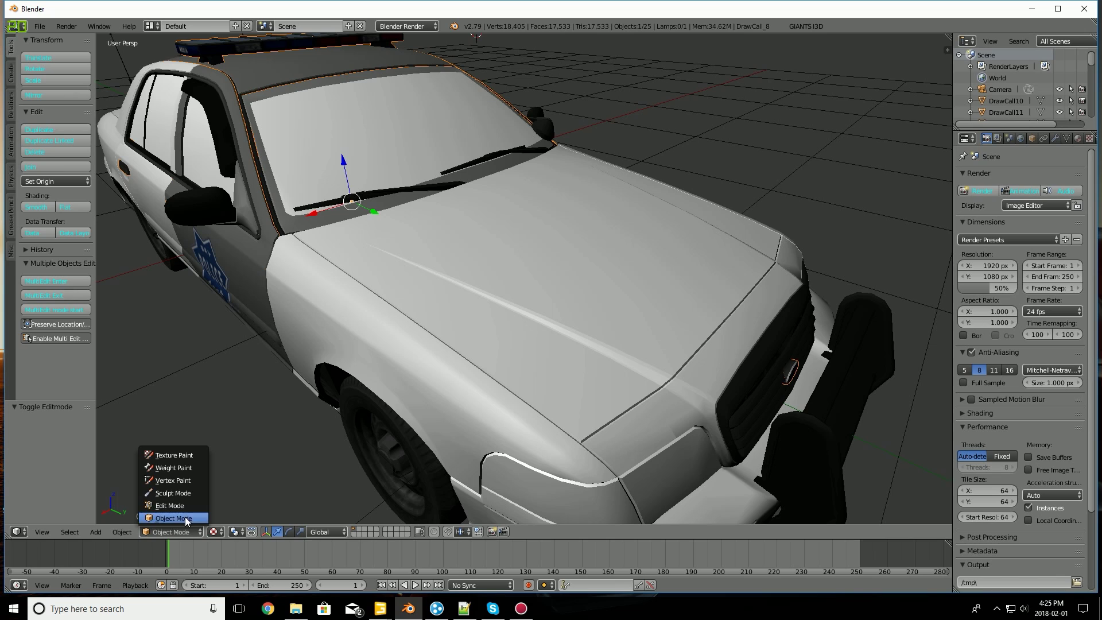
pyautogui.click(167, 505)
pyautogui.click(170, 528)
pyautogui.click(169, 517)
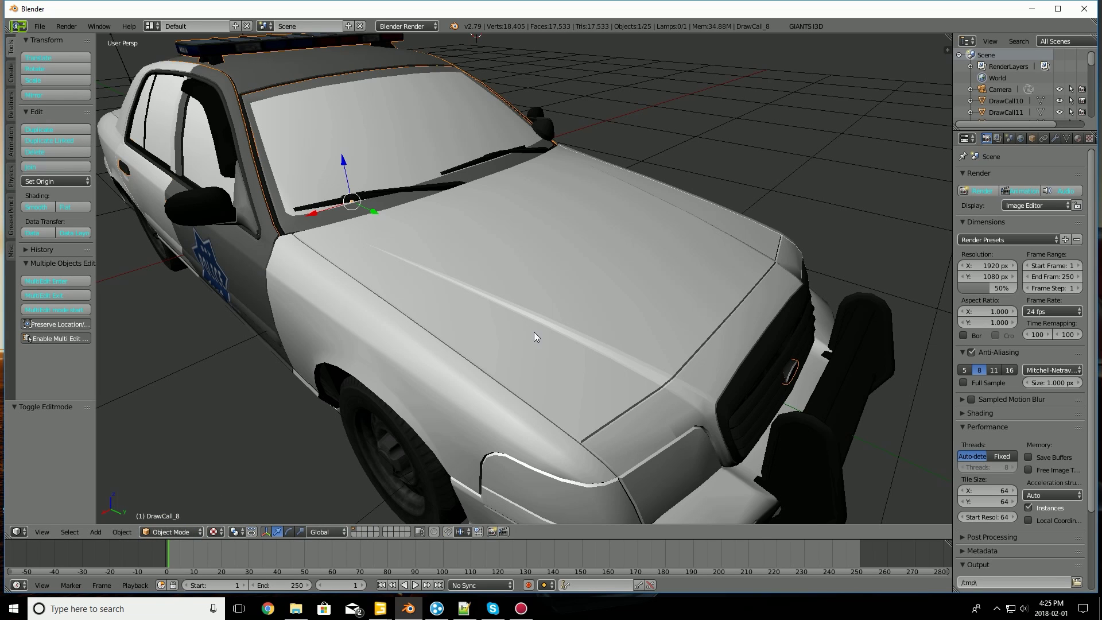
# Step: Select the car body object DrawCall_1 and switch it to Edit Mode
pyautogui.rightClick(420, 378)
pyautogui.click(180, 531)
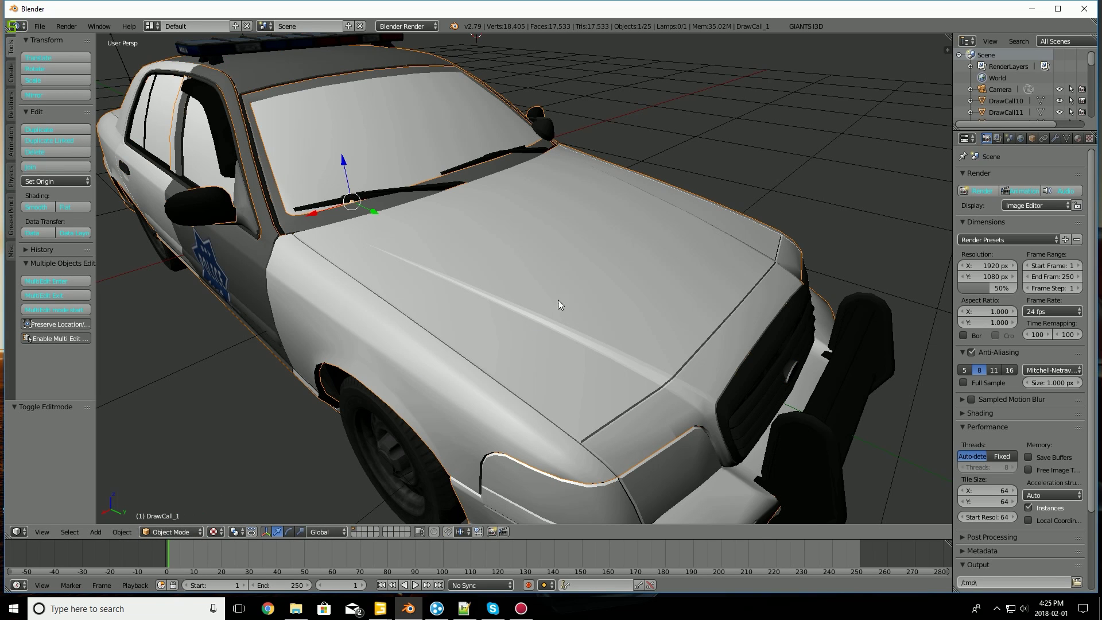
pyautogui.click(177, 532)
pyautogui.click(178, 505)
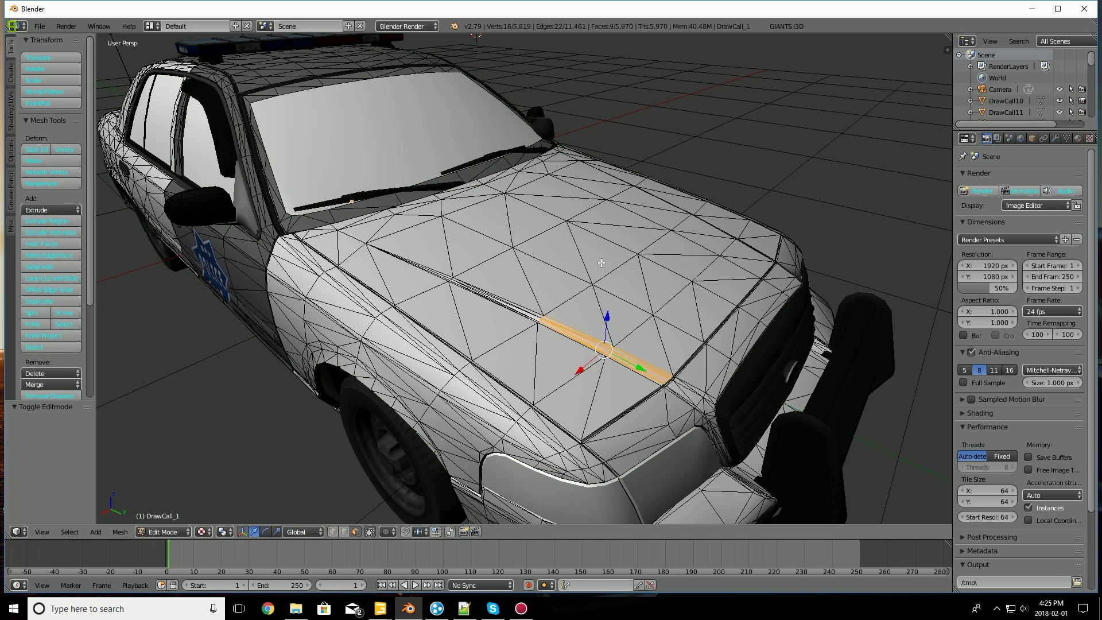
# Step: Select a single triangular face in the middle of the hood, then one beside its crease
pyautogui.rightClick(599, 255)
pyautogui.keyDown('shift'); pyautogui.moveTo(603, 334); pyautogui.dragTo(578, 362, button='middle'); pyautogui.keyUp('shift')
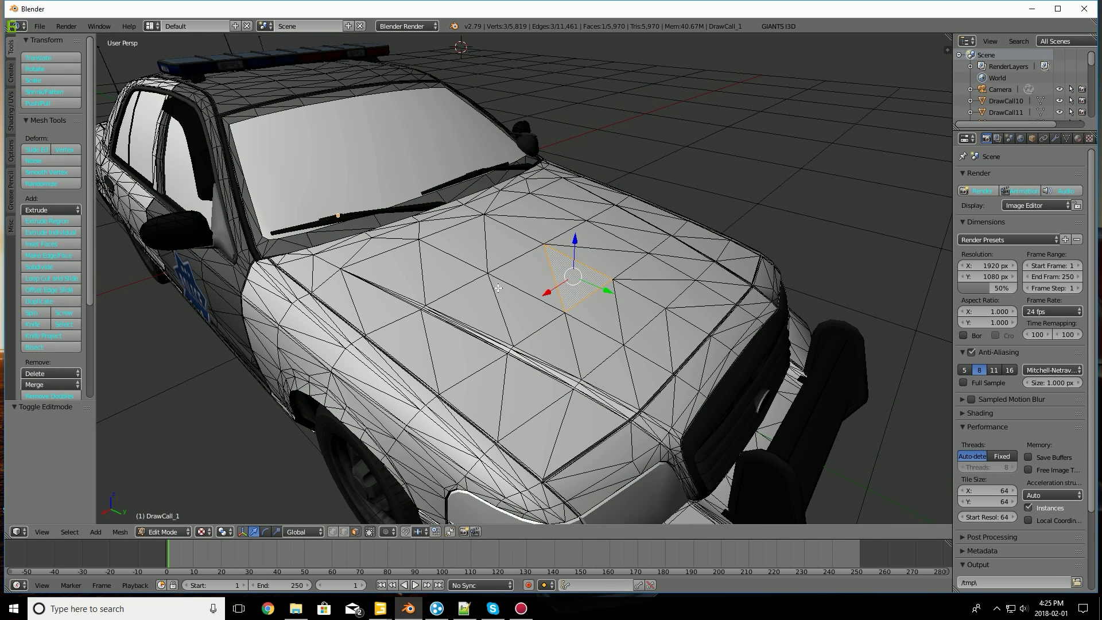
pyautogui.moveTo(502, 284); pyautogui.dragTo(523, 283, button='middle')
pyautogui.rightClick(553, 351)
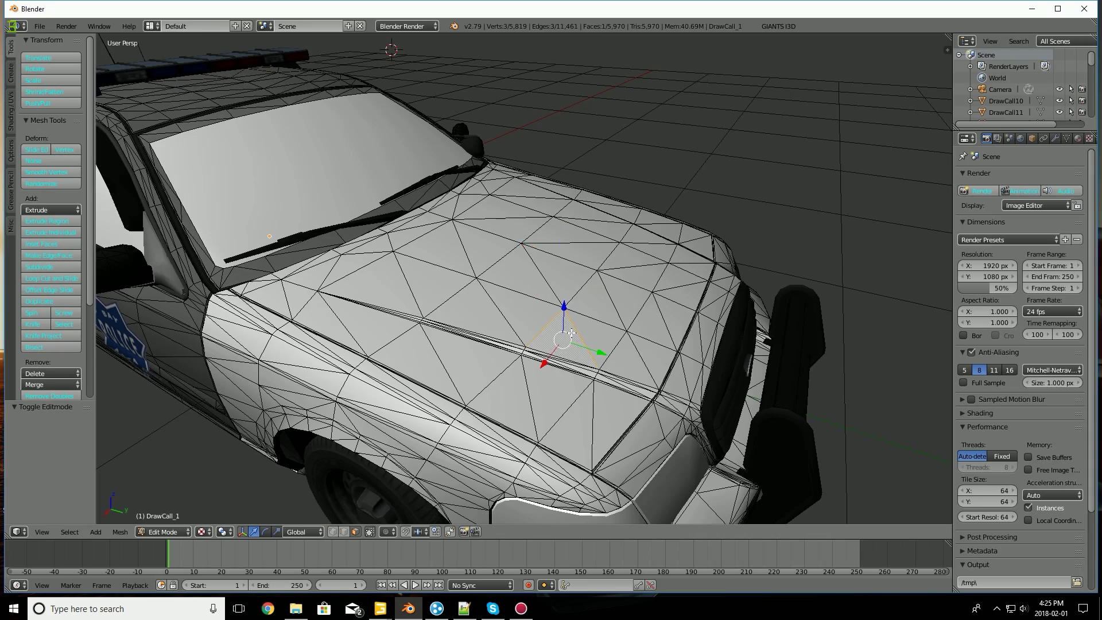
# Step: Select the narrow faces along the hood's crease together with two large triangles on its outer side
pyautogui.moveTo(560, 364)
pyautogui.keyDown('shift'); pyautogui.mouseDown(button='middle')
pyautogui.moveTo(570, 334)
pyautogui.moveTo(564, 348)
pyautogui.mouseUp(button='middle'); pyautogui.keyUp('shift')
pyautogui.scroll(2, 551, 350)
pyautogui.moveTo(487, 370); pyautogui.dragTo(616, 338, button='middle')
pyautogui.rightClick(629, 334)
pyautogui.keyDown('shift'); pyautogui.rightClick(626, 354); pyautogui.keyUp('shift')
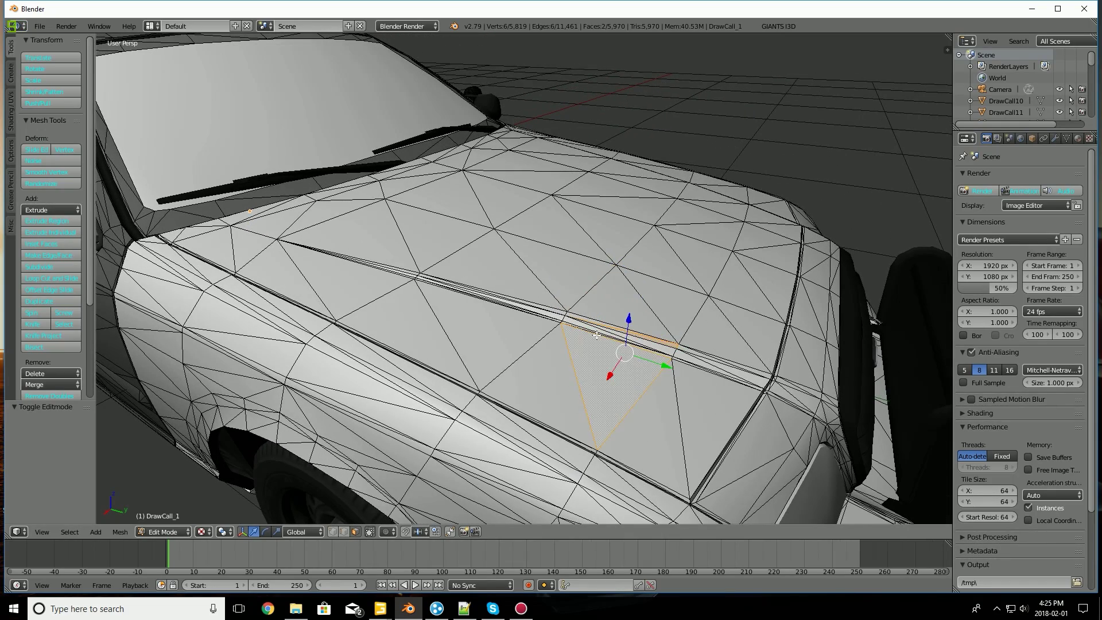
pyautogui.keyDown('shift'); pyautogui.rightClick(631, 336); pyautogui.keyUp('shift')
pyautogui.keyDown('shift'); pyautogui.rightClick(606, 331); pyautogui.keyUp('shift')
pyautogui.keyDown('shift'); pyautogui.click(610, 332); pyautogui.keyUp('shift')
pyautogui.keyDown('shift'); pyautogui.click(618, 334); pyautogui.keyUp('shift')
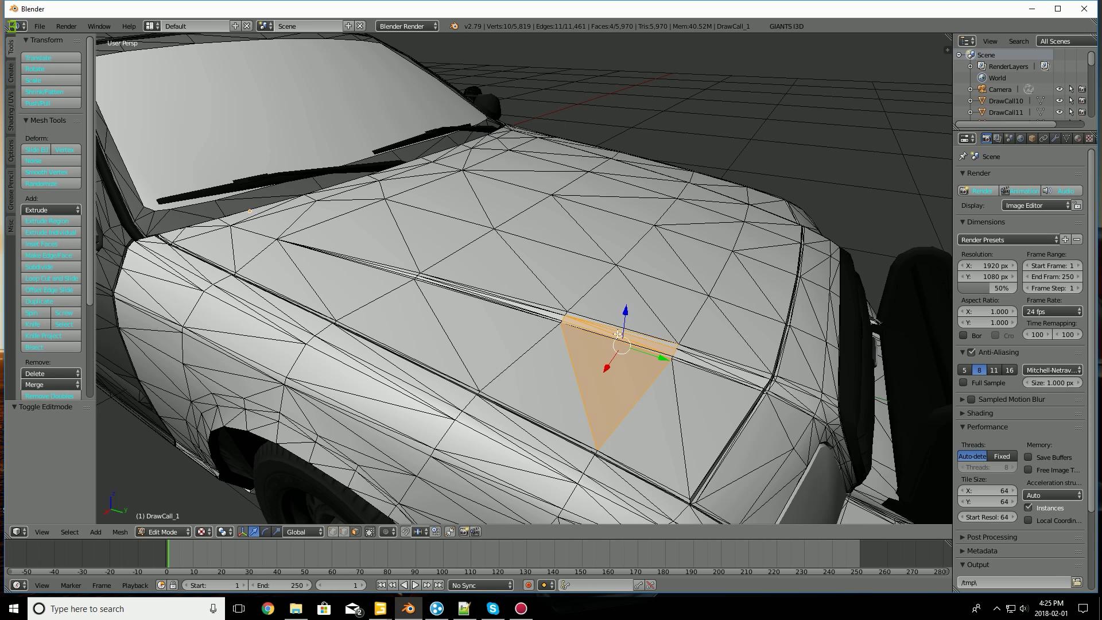
pyautogui.keyDown('shift'); pyautogui.rightClick(569, 317); pyautogui.keyUp('shift')
pyautogui.keyDown('shift'); pyautogui.rightClick(534, 313); pyautogui.keyUp('shift')
pyautogui.keyDown('shift'); pyautogui.rightClick(546, 317); pyautogui.keyUp('shift')
pyautogui.keyDown('shift'); pyautogui.rightClick(561, 315); pyautogui.keyUp('shift')
pyautogui.keyDown('shift'); pyautogui.click(549, 314); pyautogui.keyUp('shift')
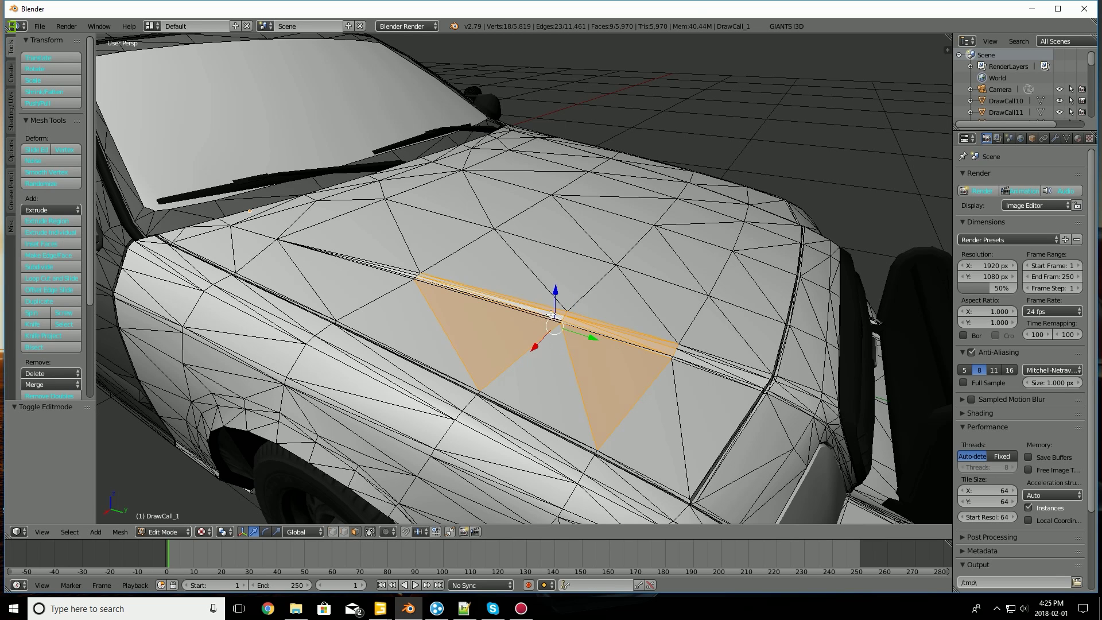
pyautogui.scroll(2, 511, 321)
pyautogui.scroll(-4, 511, 321)
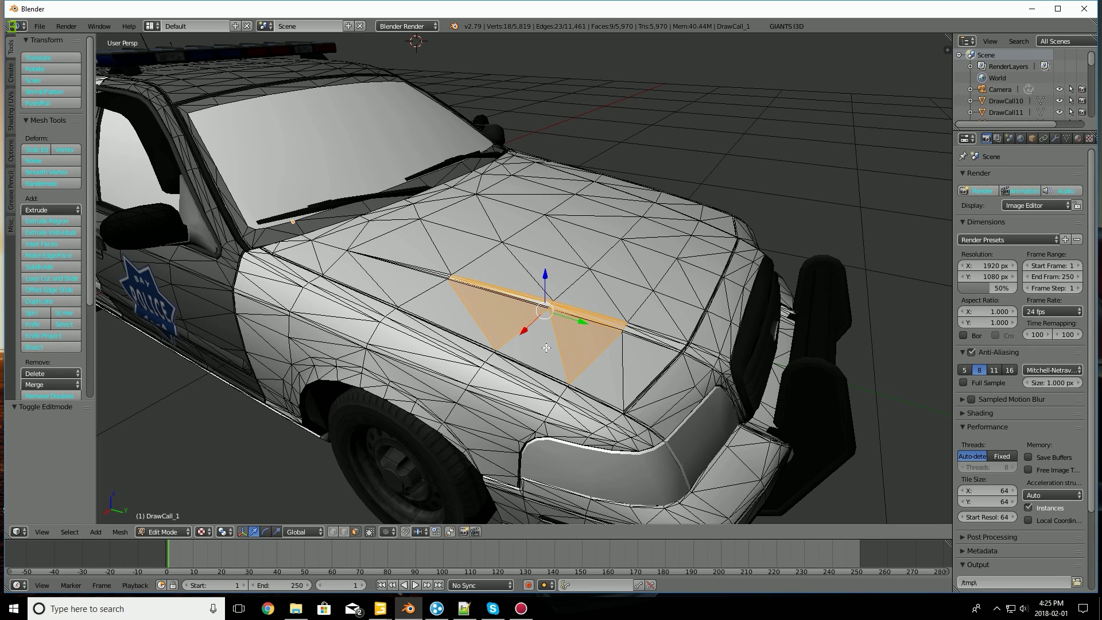
# Step: Return the car body to Object Mode and view the hood and front end from several angles
pyautogui.press('Tab')
pyautogui.scroll(-6, 657, 314)
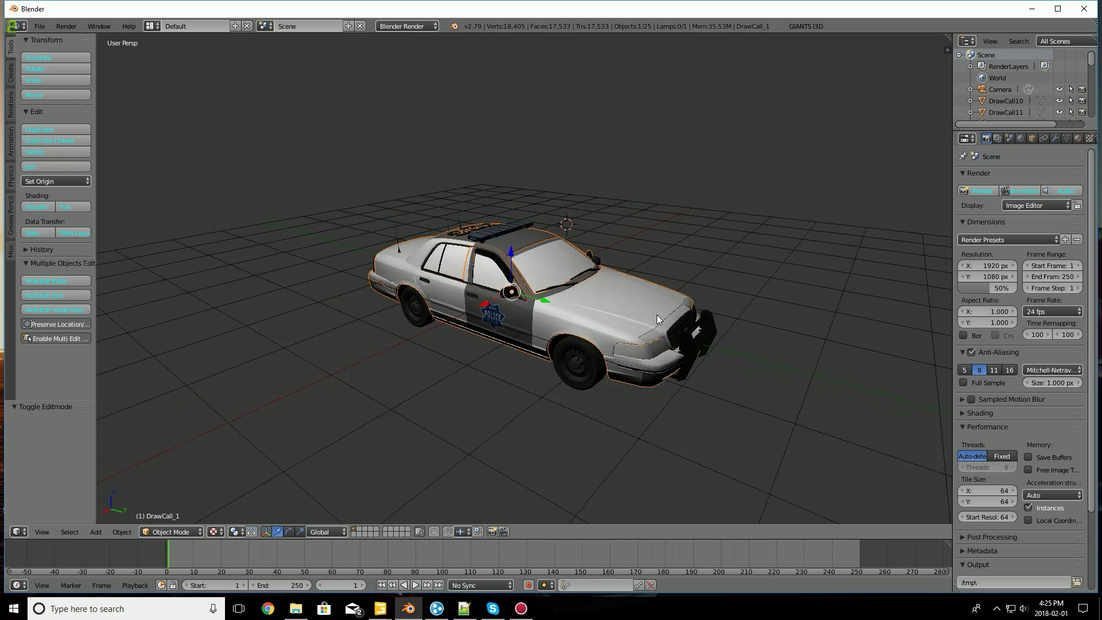
pyautogui.scroll(8, 686, 337)
pyautogui.scroll(-5, 619, 287)
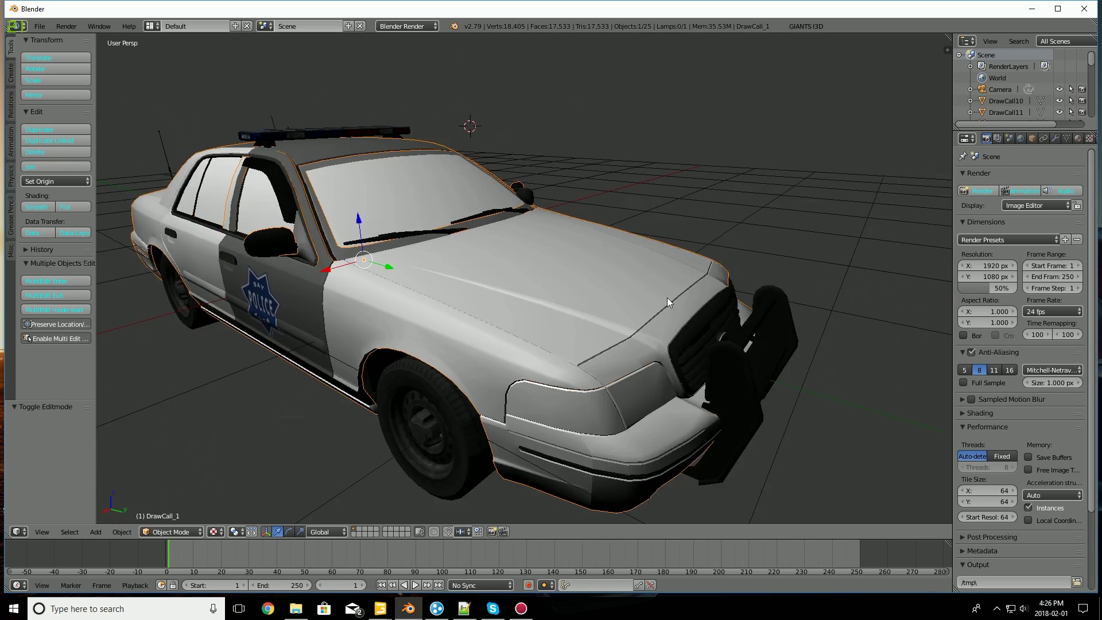
pyautogui.scroll(2, 595, 318)
pyautogui.moveTo(463, 296); pyautogui.dragTo(674, 316, button='middle')
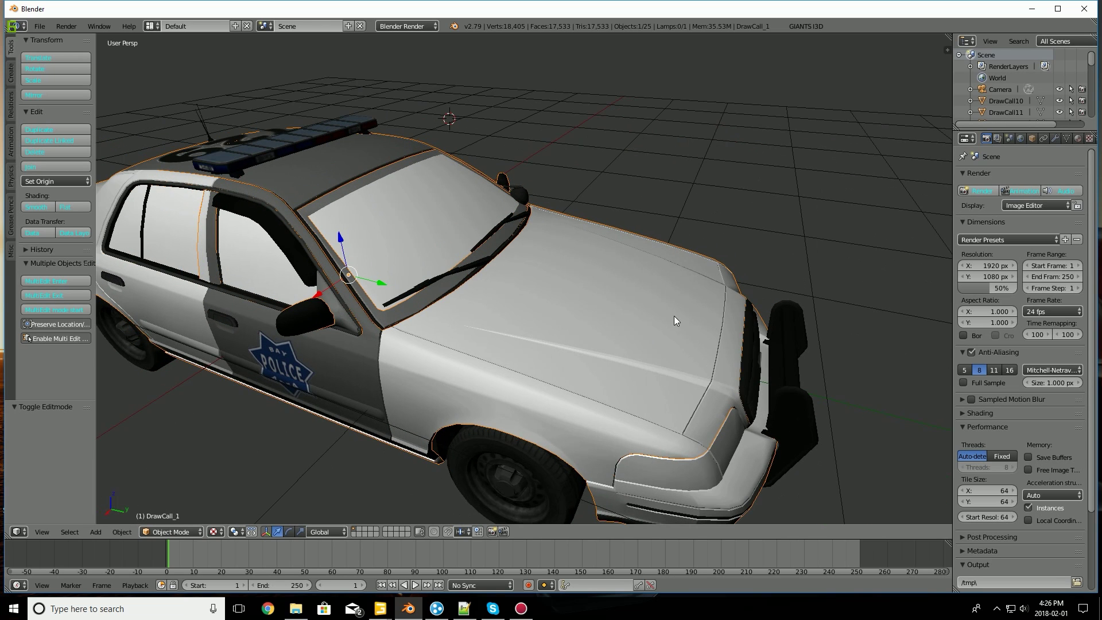
pyautogui.moveTo(649, 371); pyautogui.dragTo(578, 312, button='middle')
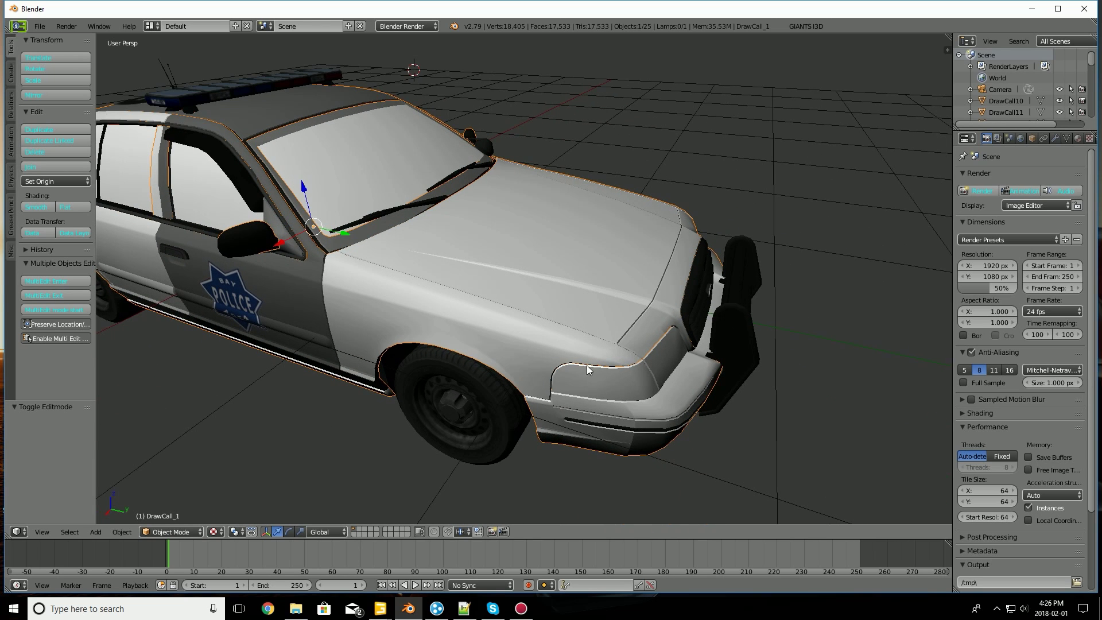
pyautogui.moveTo(588, 369); pyautogui.dragTo(558, 385, button='middle')
# Step: Select the car body object that contains the hood and switch it to Edit Mode
pyautogui.rightClick(542, 317)
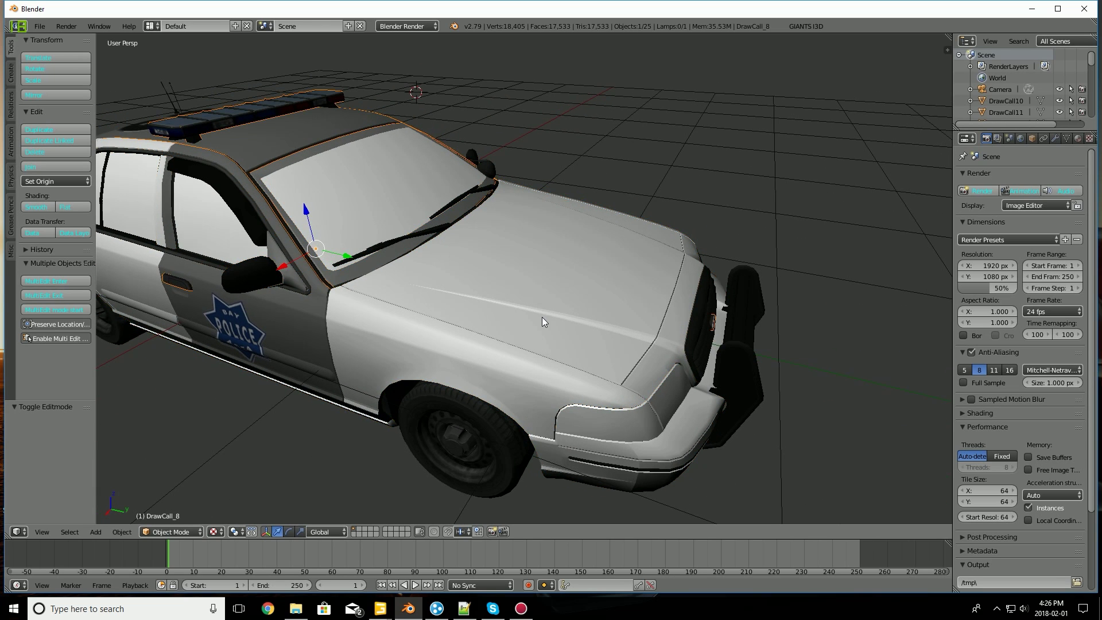
pyautogui.rightClick(352, 361)
pyautogui.moveTo(711, 298)
pyautogui.keyDown('shift'); pyautogui.mouseDown(button='middle')
pyautogui.moveTo(634, 200)
pyautogui.moveTo(717, 302)
pyautogui.mouseUp(button='middle'); pyautogui.keyUp('shift')
pyautogui.moveTo(718, 301); pyautogui.dragTo(686, 351, button='middle')
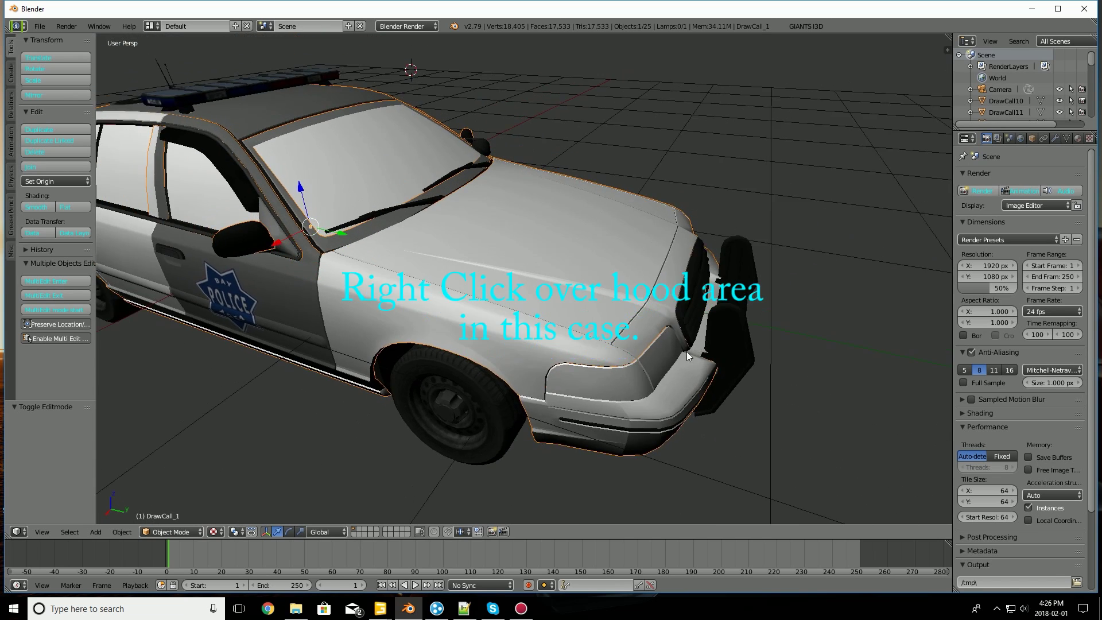
pyautogui.scroll(3, 645, 301)
pyautogui.moveTo(600, 264); pyautogui.dragTo(590, 291, button='middle')
pyautogui.scroll(2, 463, 343)
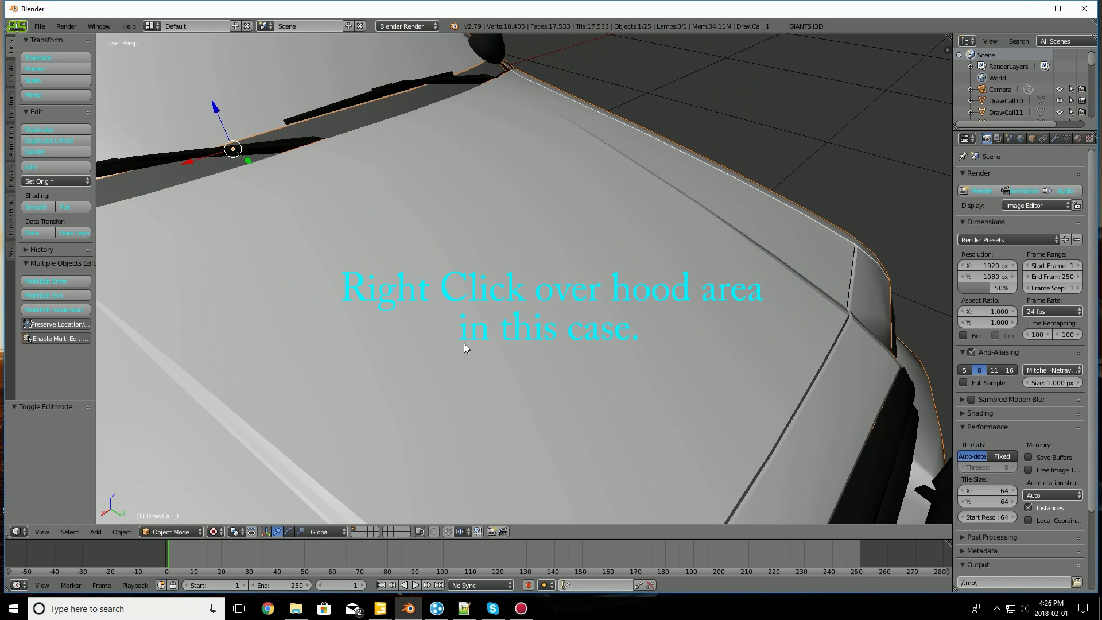
pyautogui.click(170, 532)
pyautogui.click(171, 510)
# Step: Select individual triangular faces across the hood one at a time, ending with one beside the crease
pyautogui.scroll(-5, 488, 319)
pyautogui.moveTo(564, 282); pyautogui.dragTo(608, 285, button='middle')
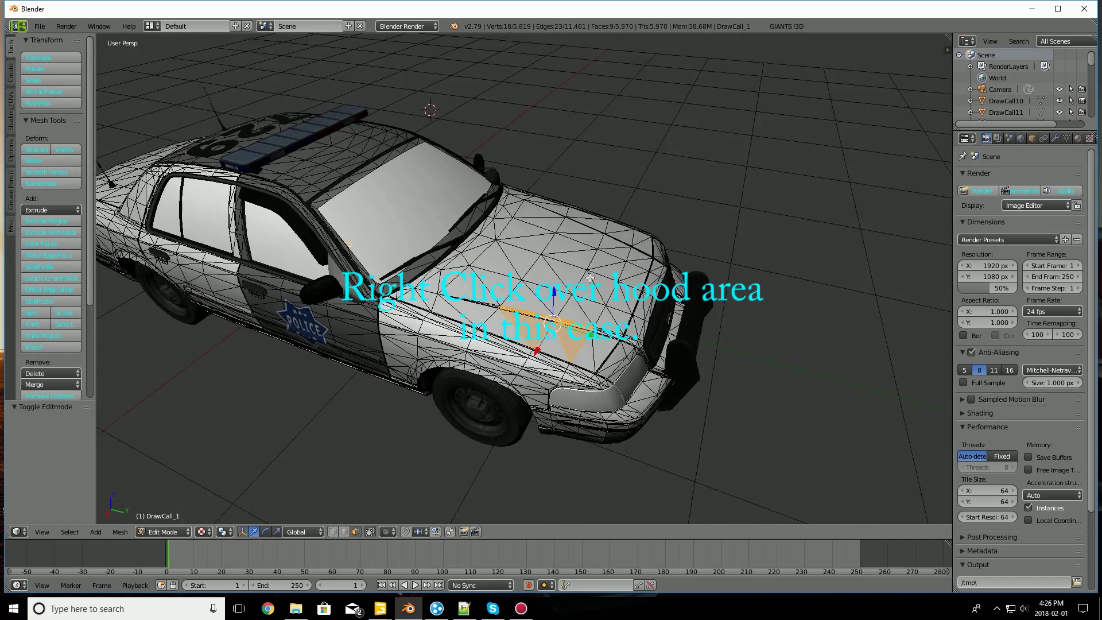
pyautogui.scroll(3, 608, 284)
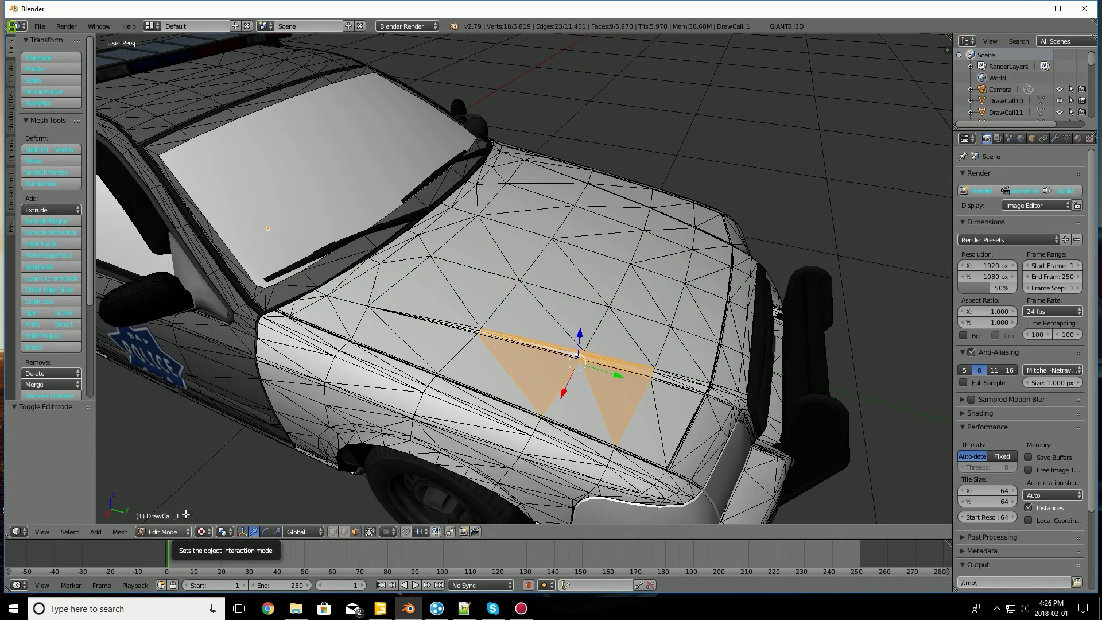
pyautogui.moveTo(644, 361)
pyautogui.keyDown('shift'); pyautogui.mouseDown(button='middle')
pyautogui.moveTo(660, 363)
pyautogui.moveTo(638, 362)
pyautogui.mouseUp(button='middle'); pyautogui.keyUp('shift')
pyautogui.rightClick(556, 284)
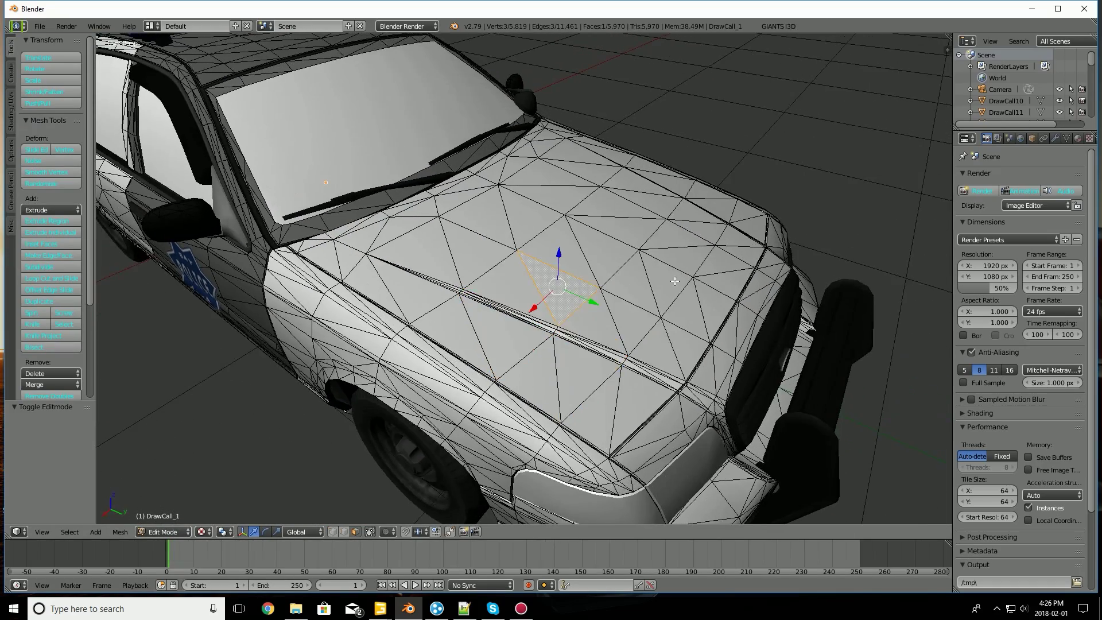
pyautogui.moveTo(674, 280); pyautogui.dragTo(596, 283, button='middle')
pyautogui.rightClick(403, 278)
pyautogui.rightClick(527, 287)
pyautogui.rightClick(441, 300)
pyautogui.rightClick(451, 341)
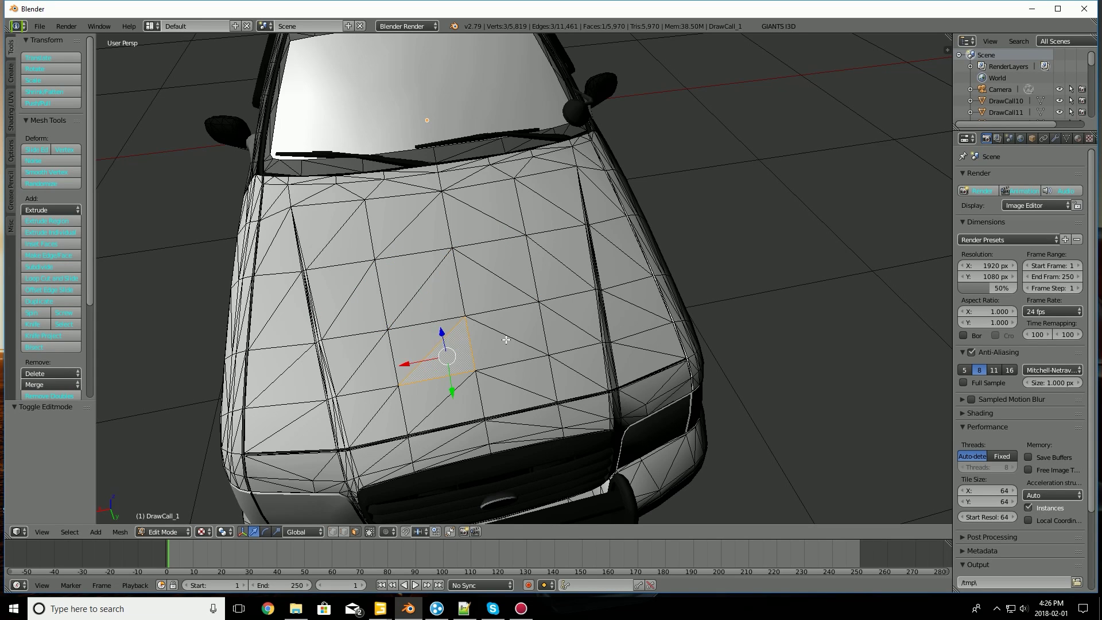
pyautogui.rightClick(506, 338)
pyautogui.rightClick(545, 319)
pyautogui.rightClick(557, 290)
pyautogui.rightClick(499, 261)
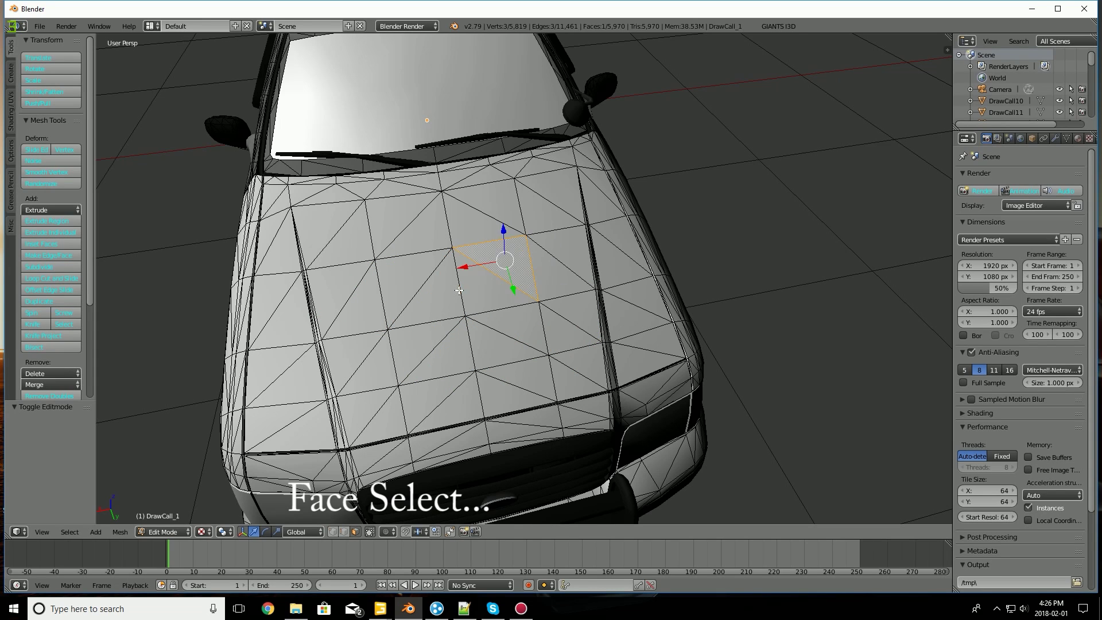
pyautogui.rightClick(485, 284)
pyautogui.rightClick(407, 291)
pyautogui.rightClick(356, 327)
pyautogui.rightClick(316, 296)
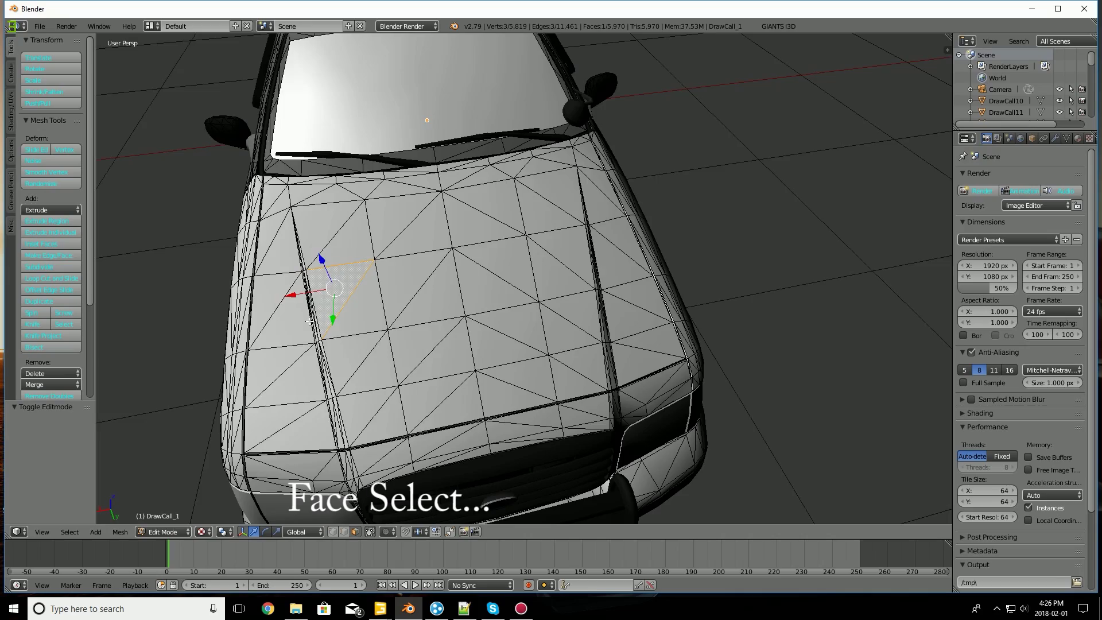
# Step: Select single triangular faces one at a time around the near hood crease, ending on its outer strip
pyautogui.moveTo(317, 296); pyautogui.dragTo(653, 326, button='middle')
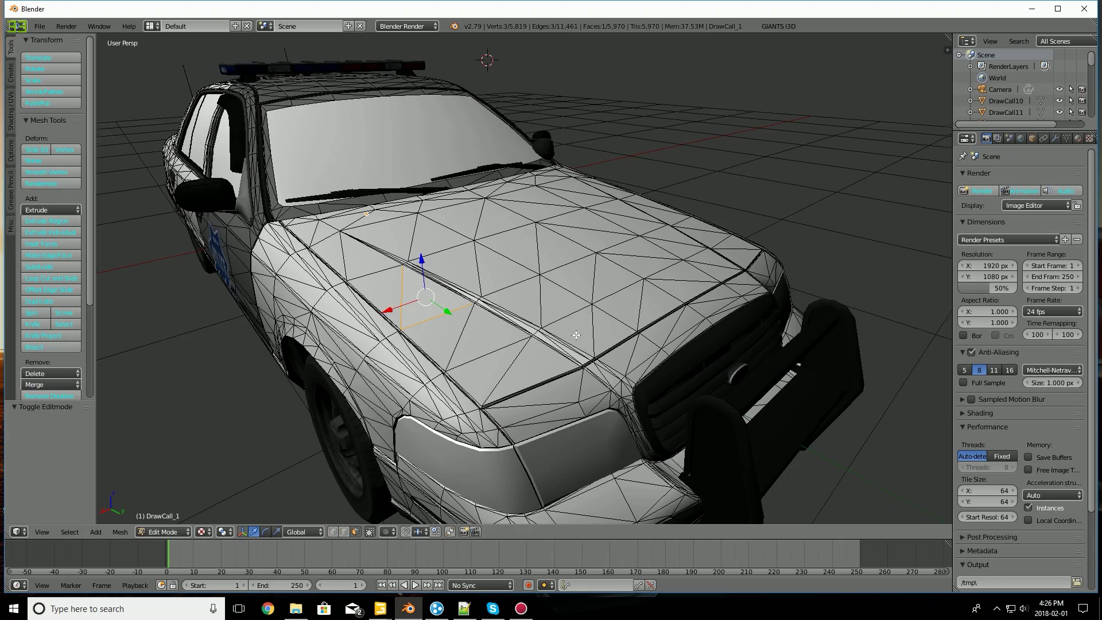
pyautogui.moveTo(576, 334)
pyautogui.mouseDown(button='middle')
pyautogui.moveTo(577, 347)
pyautogui.moveTo(620, 344)
pyautogui.mouseUp(button='middle')
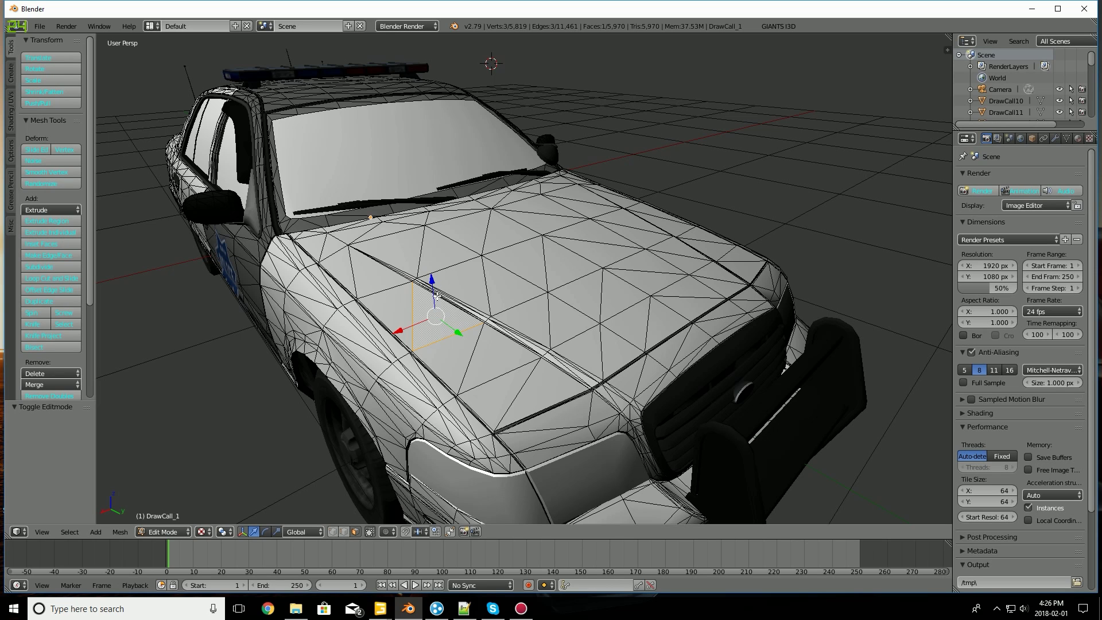
pyautogui.scroll(5, 447, 293)
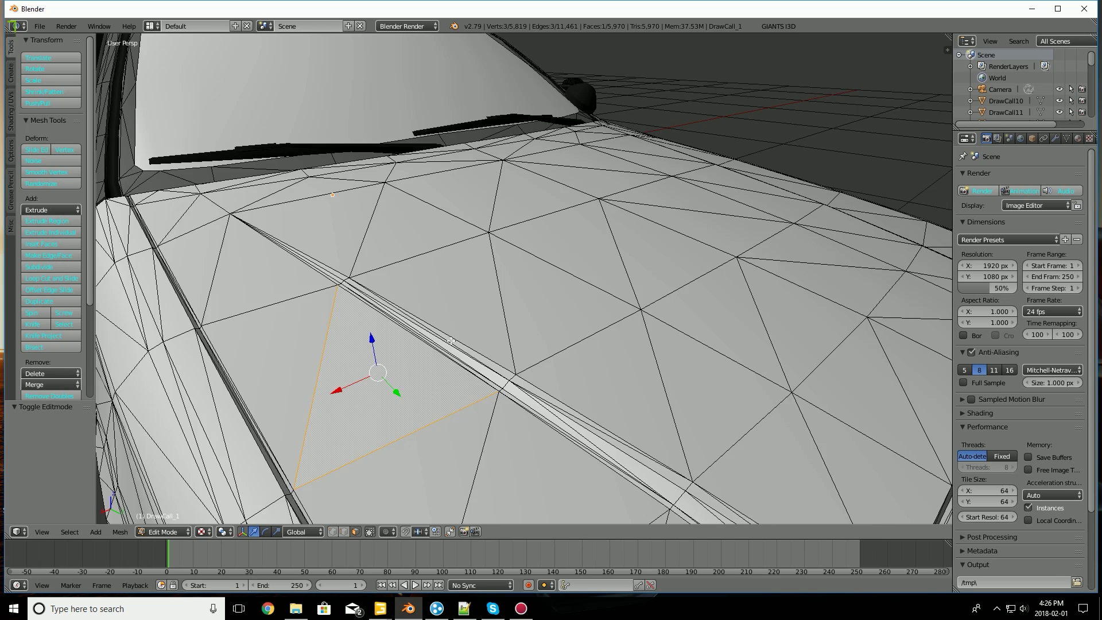
pyautogui.scroll(-3, 417, 343)
pyautogui.scroll(3, 416, 343)
pyautogui.scroll(-3, 517, 346)
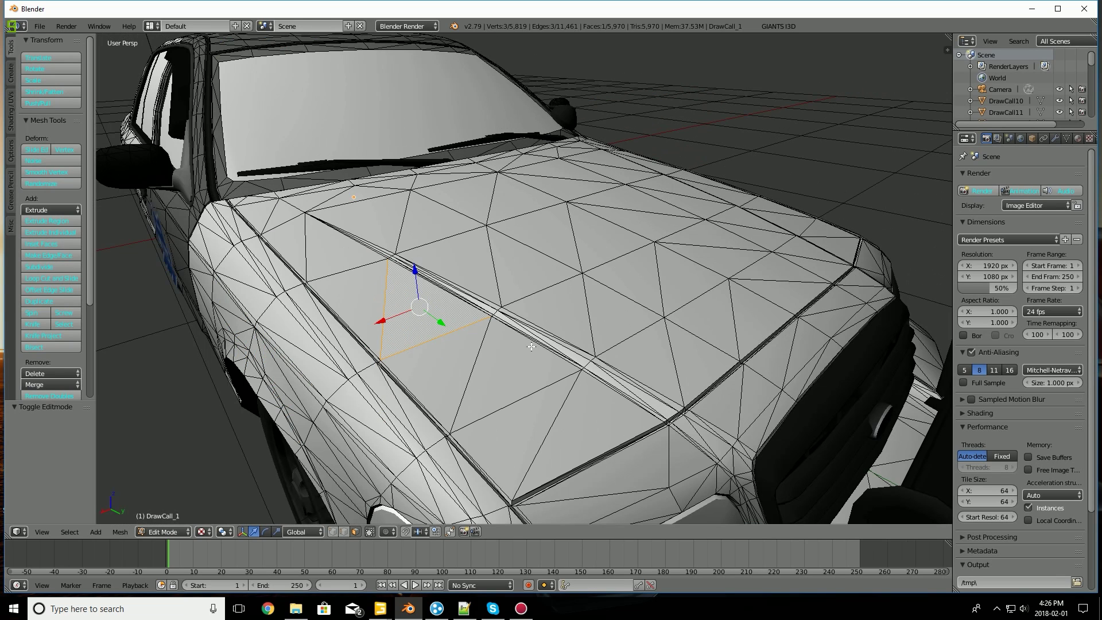
pyautogui.rightClick(521, 322)
pyautogui.rightClick(518, 370)
pyautogui.rightClick(467, 350)
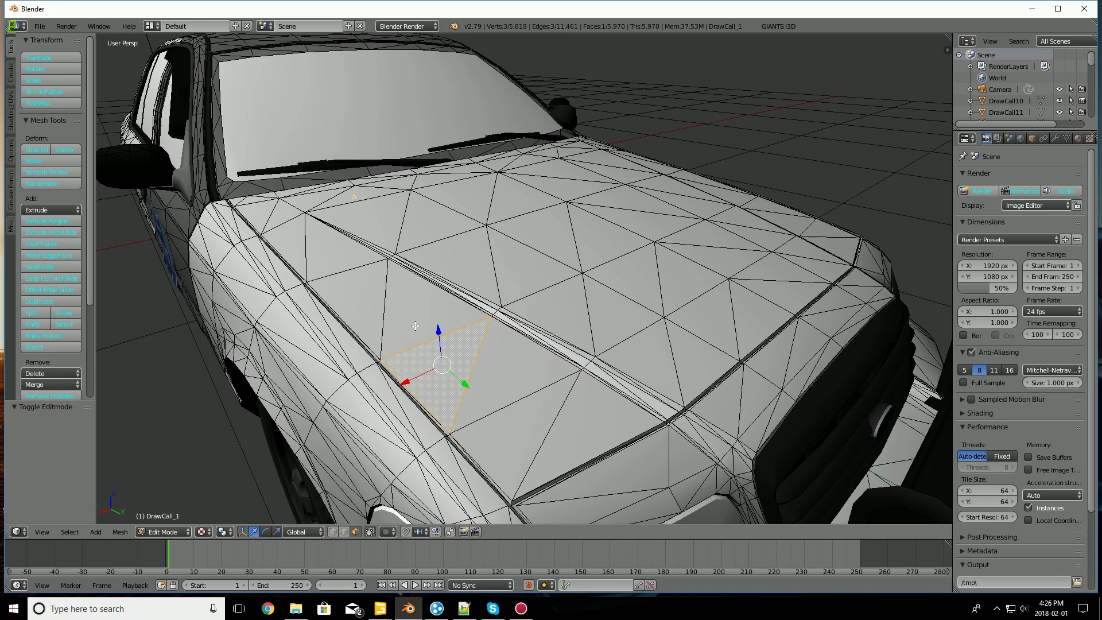
pyautogui.rightClick(415, 326)
pyautogui.rightClick(374, 298)
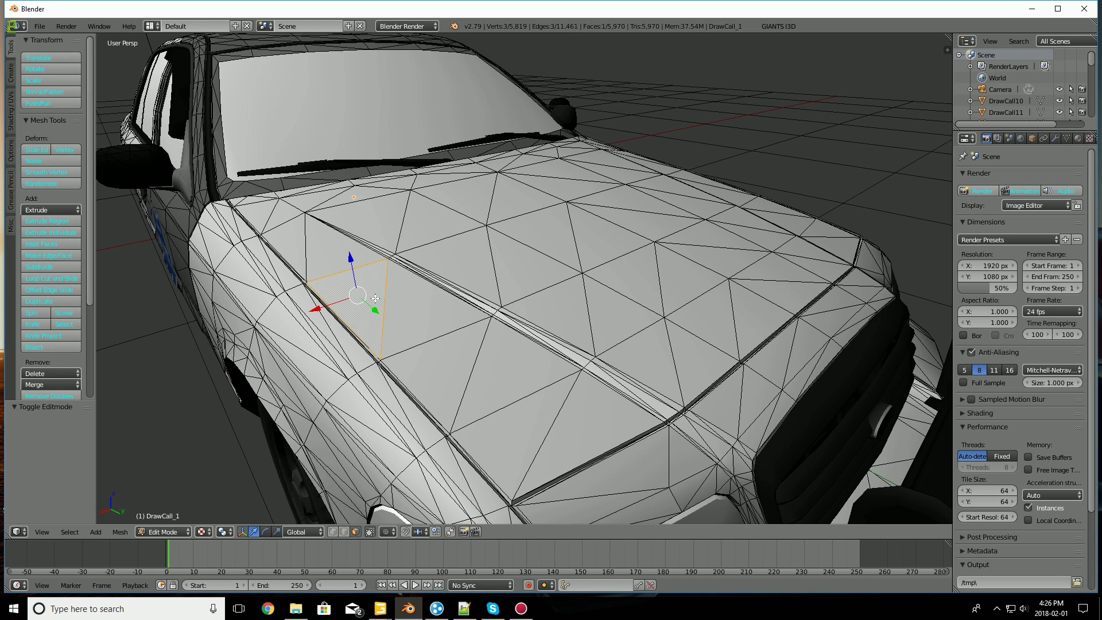
# Step: Select the eight faces around the rear end of the near crease, at the hood's corner by the windshield
pyautogui.rightClick(335, 255)
pyautogui.keyDown('shift'); pyautogui.rightClick(292, 253); pyautogui.keyUp('shift')
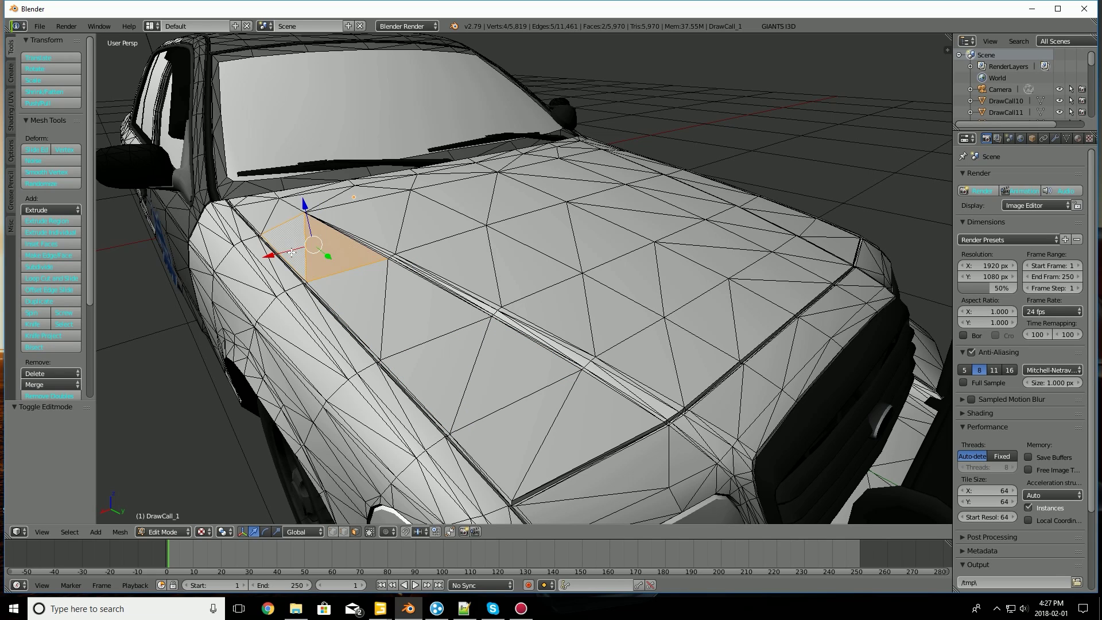
pyautogui.keyDown('shift'); pyautogui.rightClick(274, 216); pyautogui.keyUp('shift')
pyautogui.keyDown('shift'); pyautogui.rightClick(258, 212); pyautogui.keyUp('shift')
pyautogui.keyDown('shift'); pyautogui.rightClick(298, 198); pyautogui.keyUp('shift')
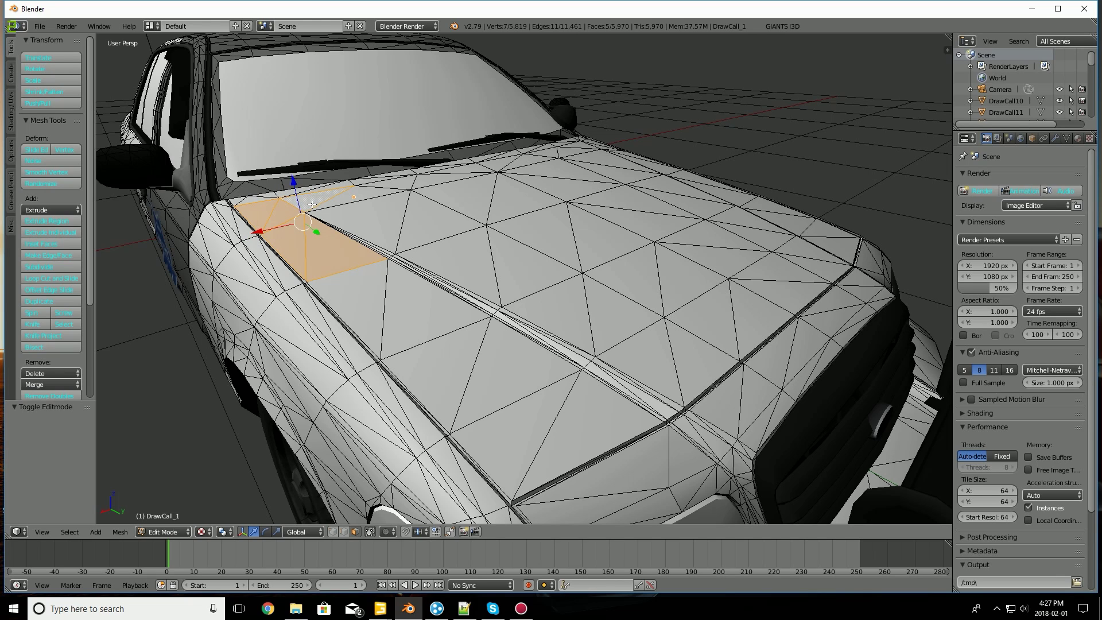
pyautogui.keyDown('shift'); pyautogui.rightClick(327, 204); pyautogui.keyUp('shift')
pyautogui.keyDown('shift'); pyautogui.rightClick(368, 223); pyautogui.keyUp('shift')
pyautogui.keyDown('shift'); pyautogui.rightClick(377, 250); pyautogui.keyUp('shift')
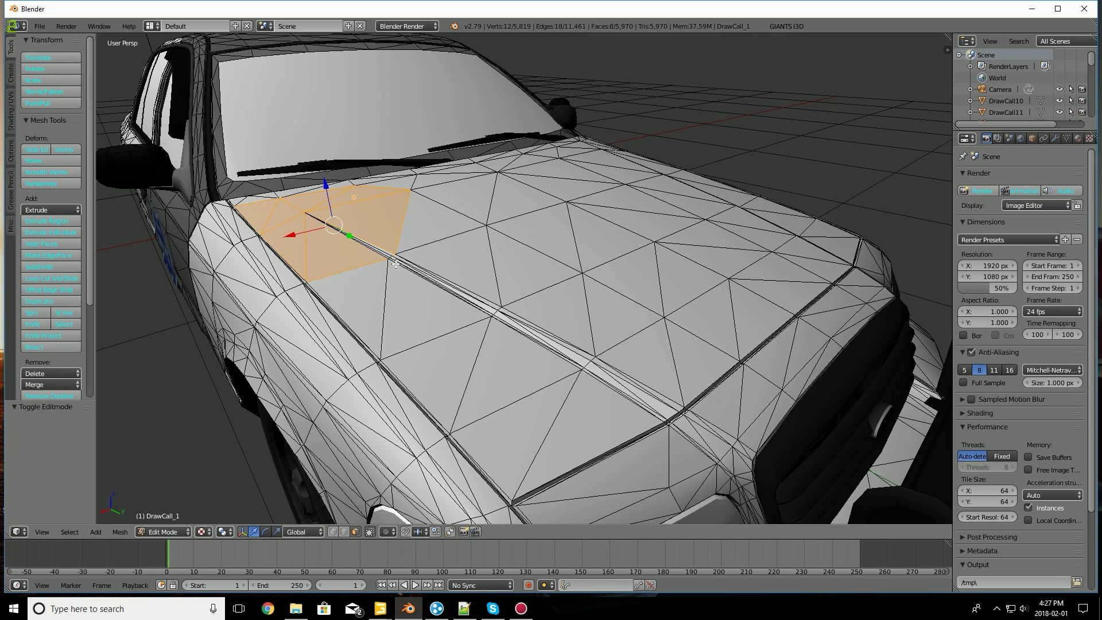
# Step: Add the five neighbouring faces along the hood's rear edge, inward from the near crease, to the selection
pyautogui.moveTo(381, 258); pyautogui.dragTo(448, 311, button='middle')
pyautogui.scroll(1, 391, 289)
pyautogui.keyDown('shift'); pyautogui.rightClick(492, 264); pyautogui.keyUp('shift')
pyautogui.keyDown('shift'); pyautogui.rightClick(506, 224); pyautogui.keyUp('shift')
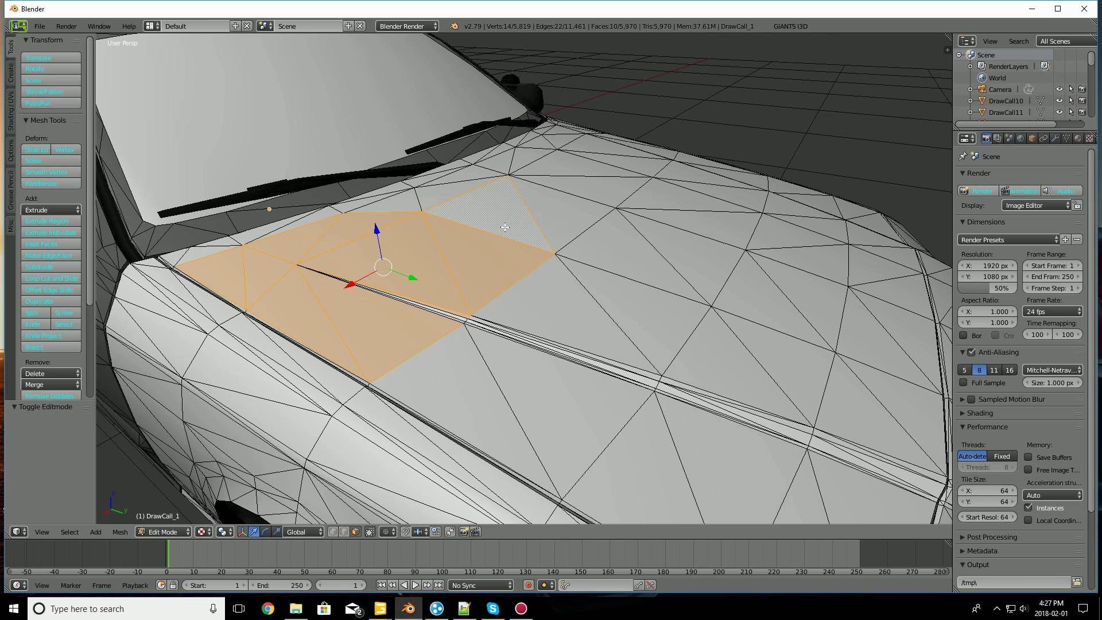
pyautogui.keyDown('shift'); pyautogui.rightClick(395, 204); pyautogui.keyUp('shift')
pyautogui.keyDown('shift'); pyautogui.rightClick(451, 191); pyautogui.keyUp('shift')
pyautogui.keyDown('shift'); pyautogui.rightClick(471, 175); pyautogui.keyUp('shift')
pyautogui.keyDown('shift'); pyautogui.moveTo(510, 168); pyautogui.dragTo(502, 250, button='middle'); pyautogui.keyUp('shift')
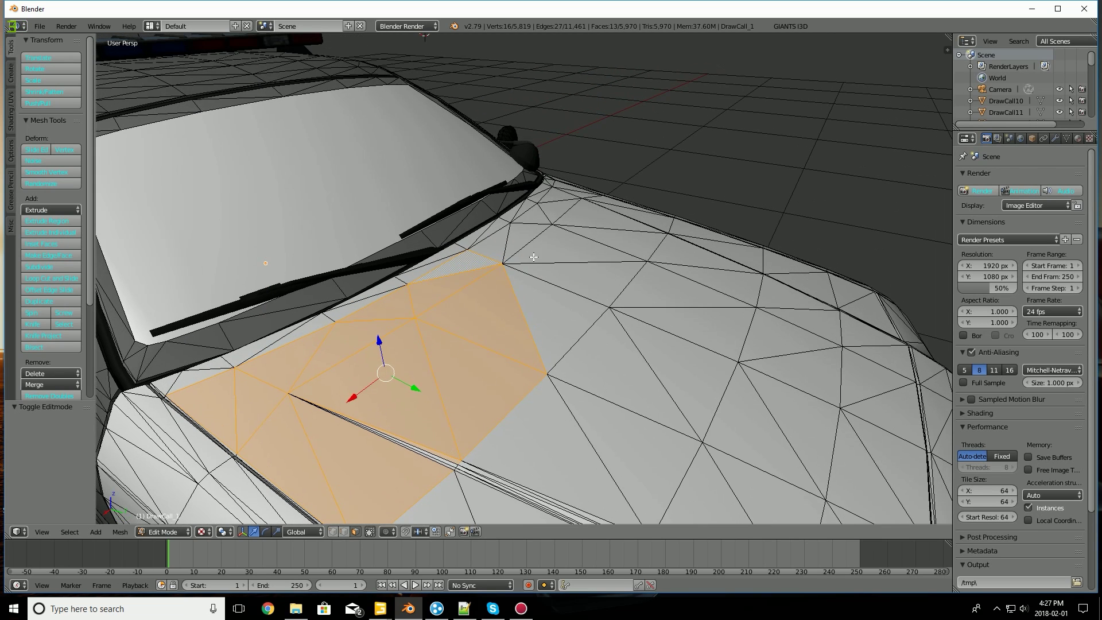
pyautogui.moveTo(524, 251); pyautogui.dragTo(527, 249, button='right')
pyautogui.rightClick(526, 248)
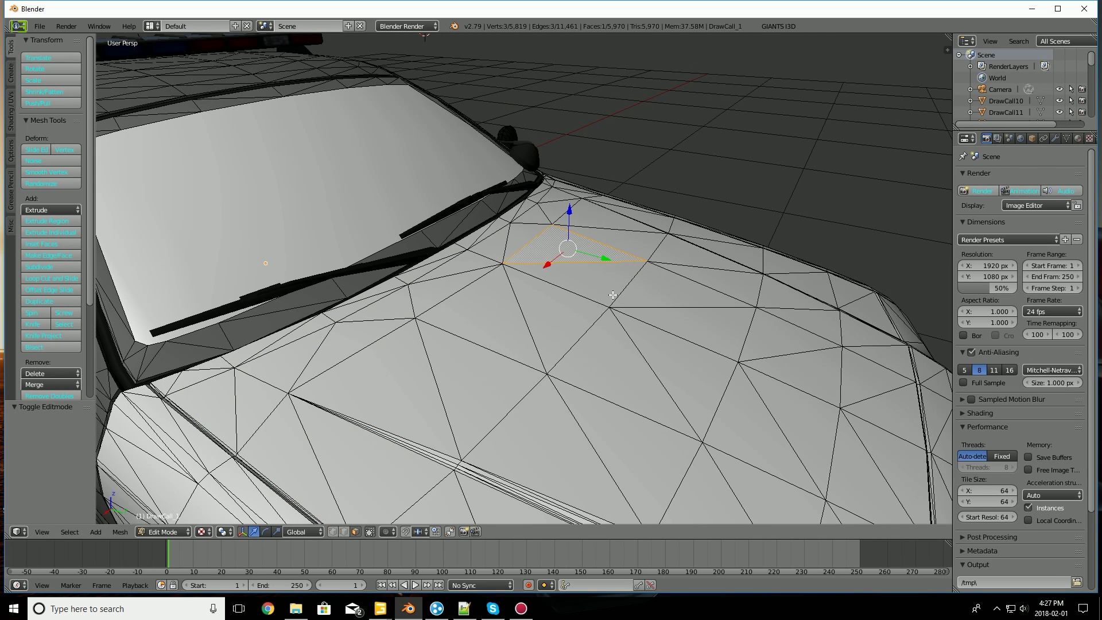
pyautogui.hotkey('ctrl', 'z')
# Step: Extend the face selection across the rear middle of the hood, filling the gap next to the selected area
pyautogui.keyDown('shift'); pyautogui.rightClick(502, 248); pyautogui.keyUp('shift')
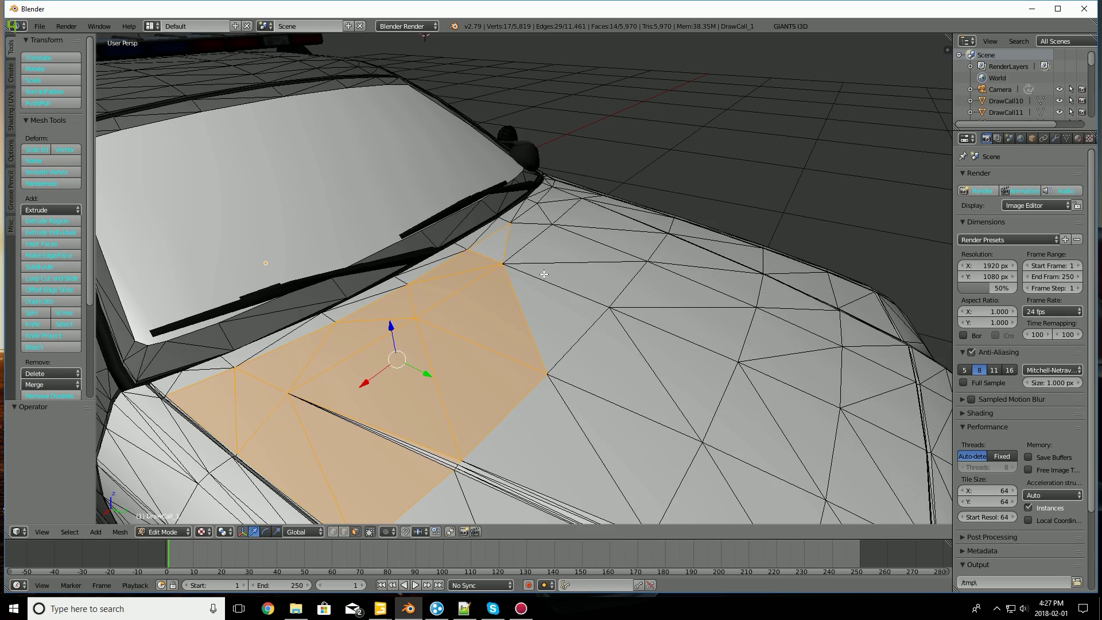
pyautogui.moveTo(544, 272); pyautogui.dragTo(518, 347, button='middle')
pyautogui.scroll(2, 487, 327)
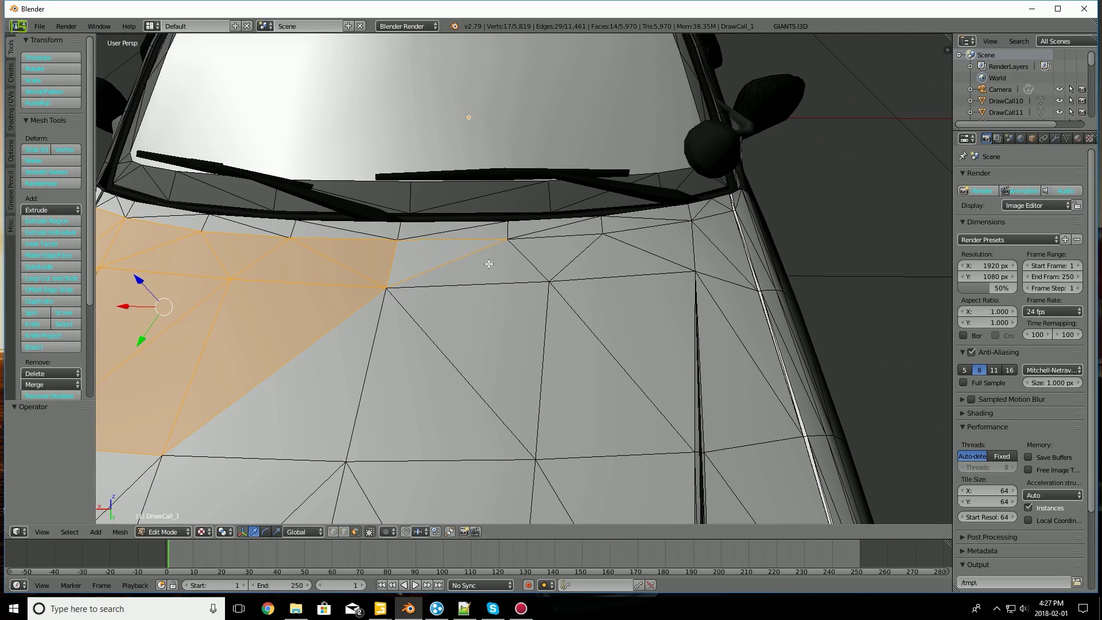
pyautogui.keyDown('shift'); pyautogui.rightClick(462, 279); pyautogui.keyUp('shift')
pyautogui.keyDown('shift'); pyautogui.rightClick(492, 320); pyautogui.keyUp('shift')
pyautogui.keyDown('shift'); pyautogui.rightClick(425, 369); pyautogui.keyUp('shift')
pyautogui.keyDown('shift'); pyautogui.rightClick(361, 373); pyautogui.keyUp('shift')
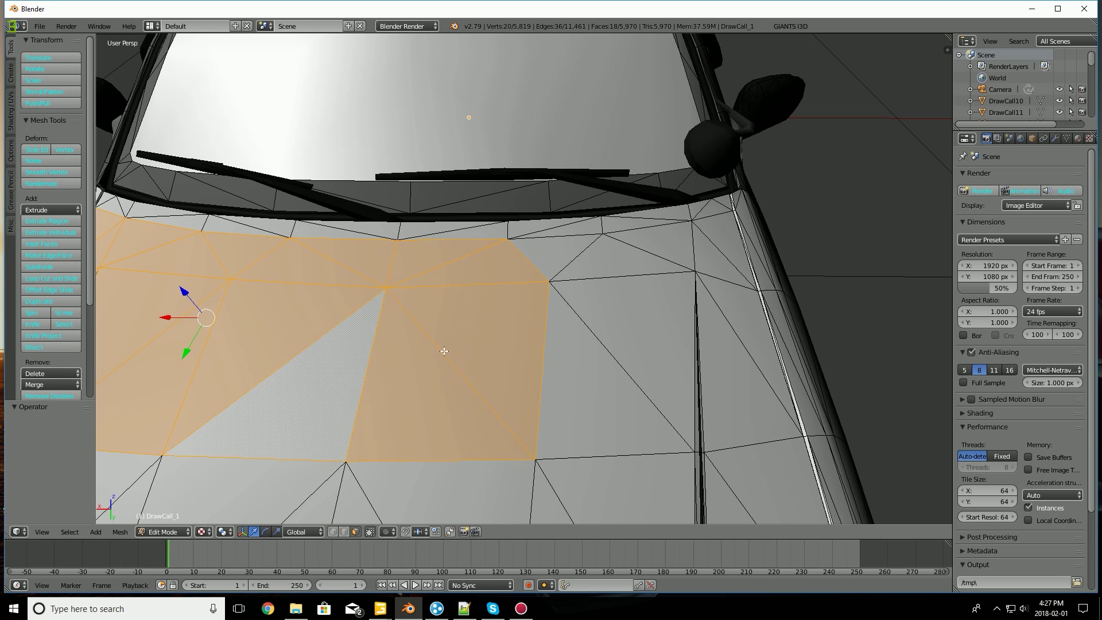
# Step: Add the remaining rear hood faces up to the far crease and the first ones around its rear end
pyautogui.keyDown('shift'); pyautogui.rightClick(605, 347); pyautogui.keyUp('shift')
pyautogui.keyDown('shift'); pyautogui.rightClick(642, 327); pyautogui.keyUp('shift')
pyautogui.keyDown('shift'); pyautogui.rightClick(534, 259); pyautogui.keyUp('shift')
pyautogui.keyDown('shift'); pyautogui.rightClick(614, 264); pyautogui.keyUp('shift')
pyautogui.keyDown('shift'); pyautogui.rightClick(665, 242); pyautogui.keyUp('shift')
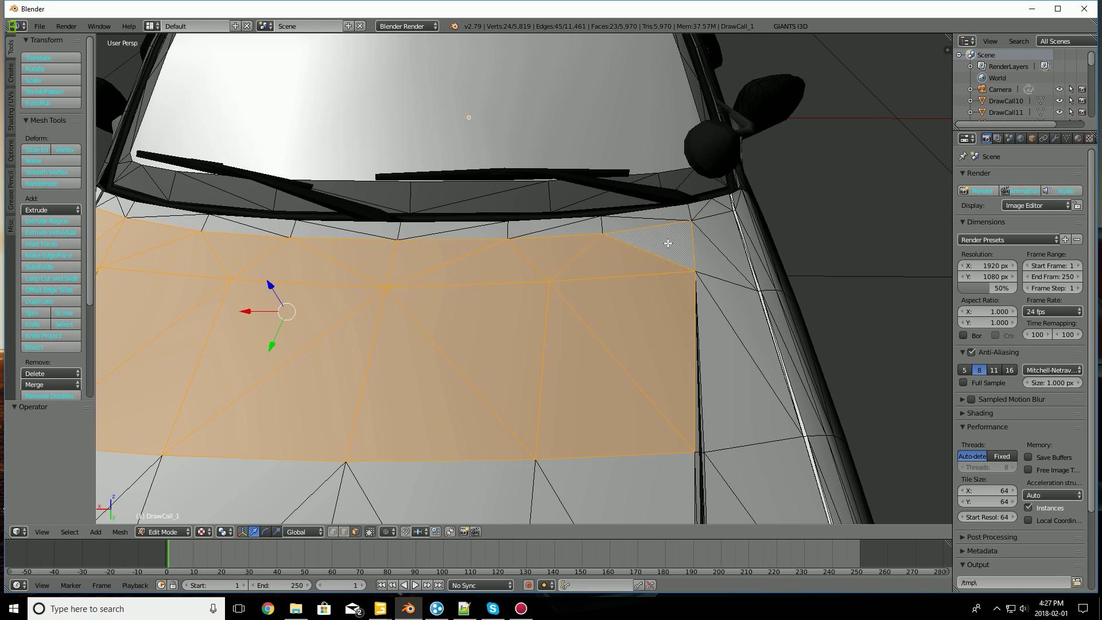
pyautogui.keyDown('shift'); pyautogui.rightClick(714, 241); pyautogui.keyUp('shift')
pyautogui.keyDown('shift'); pyautogui.rightClick(720, 233); pyautogui.keyUp('shift')
# Step: Add the faces of the hood's far outer strip, from the rear end of the far crease down to the front edge
pyautogui.moveTo(721, 342); pyautogui.dragTo(625, 293, button='middle')
pyautogui.keyDown('shift'); pyautogui.rightClick(649, 267); pyautogui.keyUp('shift')
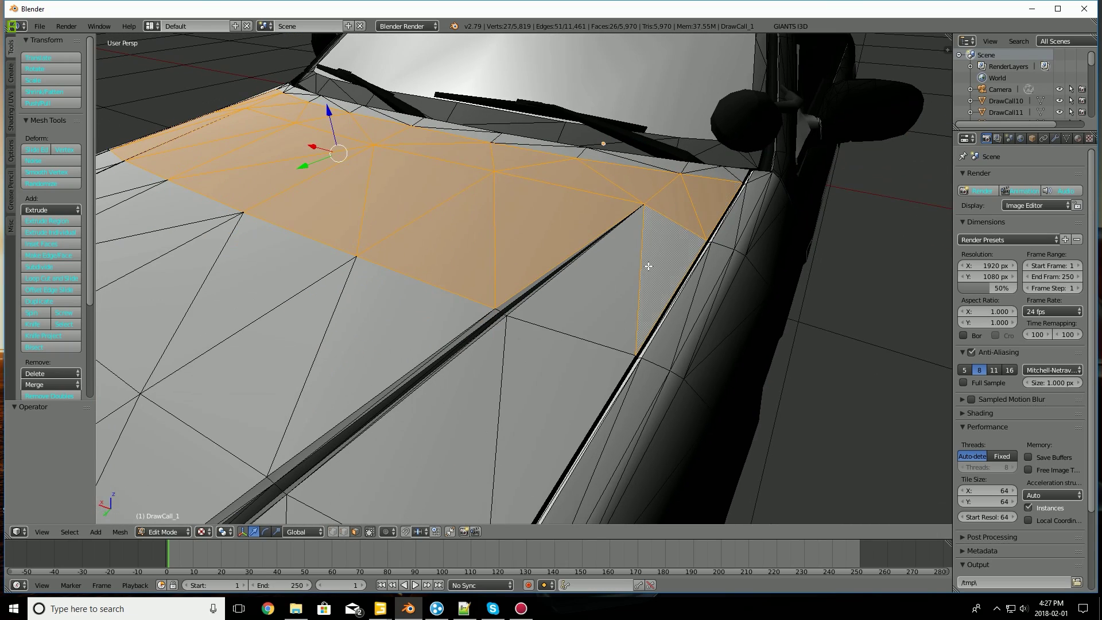
pyautogui.keyDown('shift'); pyautogui.rightClick(601, 290); pyautogui.keyUp('shift')
pyautogui.keyDown('shift'); pyautogui.rightClick(555, 359); pyautogui.keyUp('shift')
pyautogui.keyDown('shift'); pyautogui.rightClick(466, 410); pyautogui.keyUp('shift')
pyautogui.keyDown('shift'); pyautogui.moveTo(465, 410); pyautogui.dragTo(580, 298, button='middle'); pyautogui.keyUp('shift')
pyautogui.scroll(-3, 563, 297)
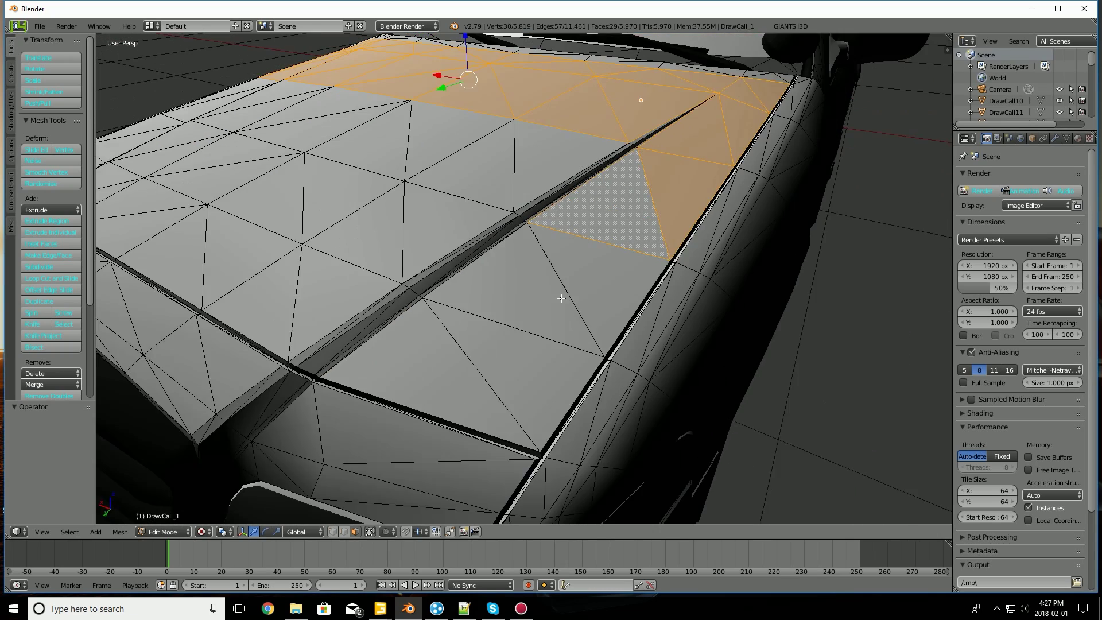
pyautogui.keyDown('shift'); pyautogui.rightClick(593, 278); pyautogui.keyUp('shift')
pyautogui.keyDown('shift'); pyautogui.rightClick(552, 291); pyautogui.keyUp('shift')
pyautogui.keyDown('shift'); pyautogui.rightClick(526, 342); pyautogui.keyUp('shift')
pyautogui.keyDown('shift'); pyautogui.rightClick(436, 344); pyautogui.keyUp('shift')
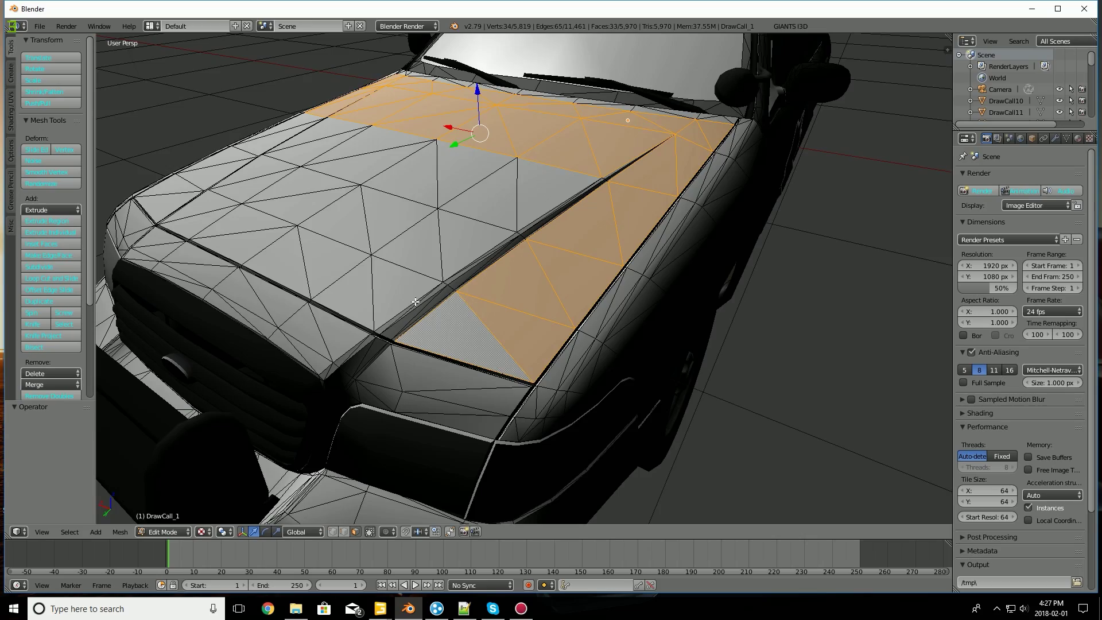
# Step: Replace the selection with a single triangular face near the middle of the hood and frame the hood in view
pyautogui.moveTo(450, 320); pyautogui.dragTo(542, 376, button='middle')
pyautogui.scroll(2, 442, 345)
pyautogui.rightClick(362, 243)
pyautogui.moveTo(363, 243); pyautogui.dragTo(456, 270, button='middle')
pyautogui.press('KP_Decimal')
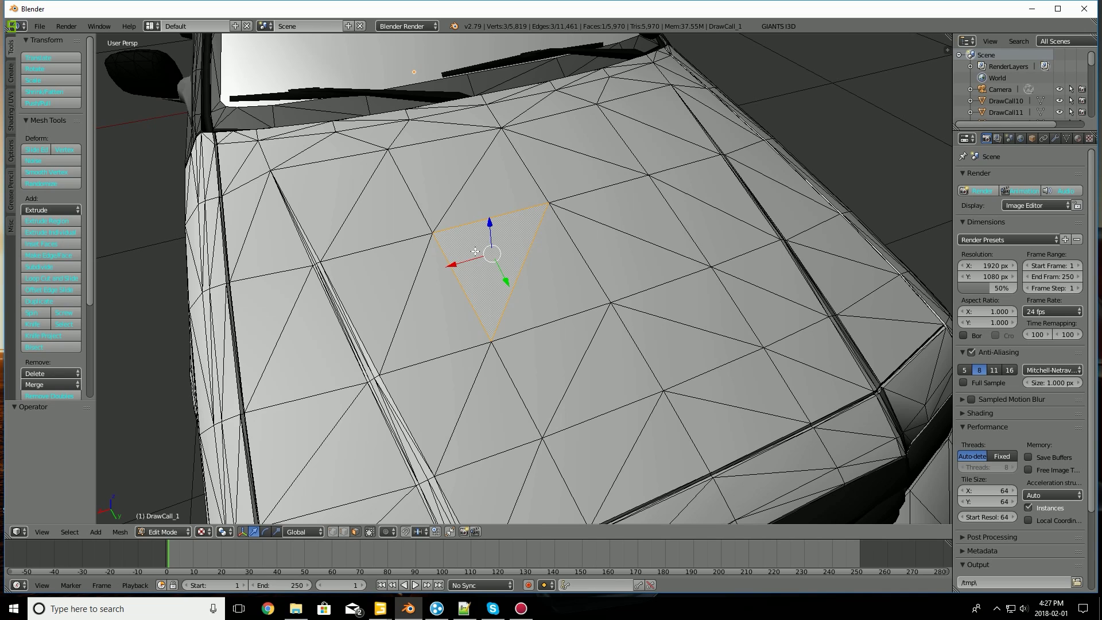
pyautogui.scroll(-8, 482, 248)
pyautogui.scroll(4, 475, 251)
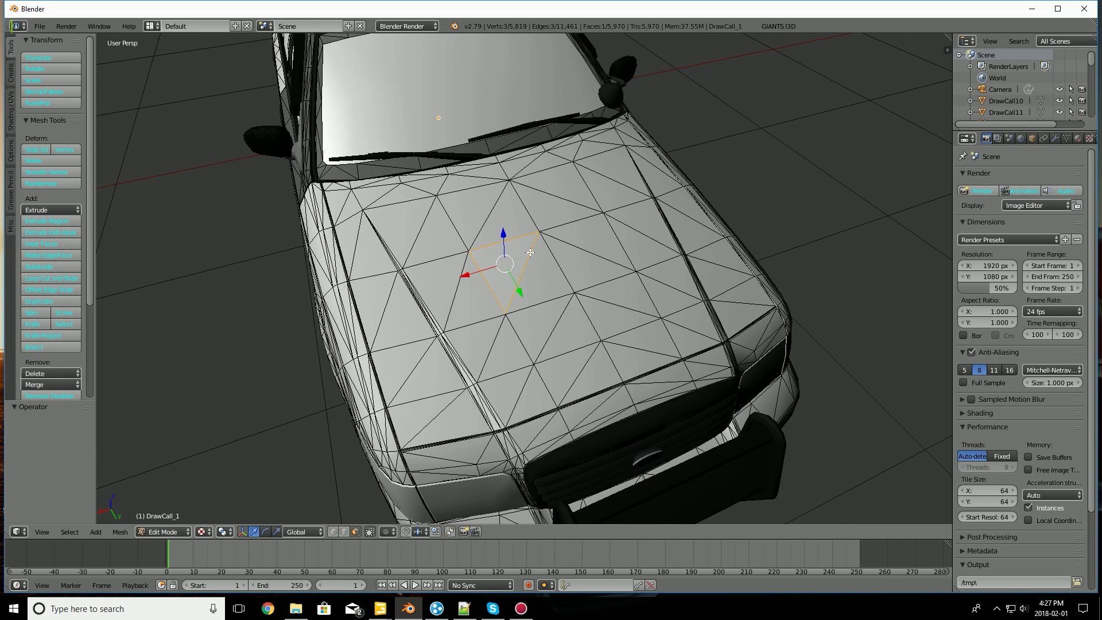
# Step: Select all faces linked to the hood's main surface, delimited by Seam
pyautogui.press('l')
pyautogui.scroll(2, 529, 259)
pyautogui.keyDown('shift'); pyautogui.moveTo(510, 347); pyautogui.dragTo(453, 302, button='middle'); pyautogui.keyUp('shift')
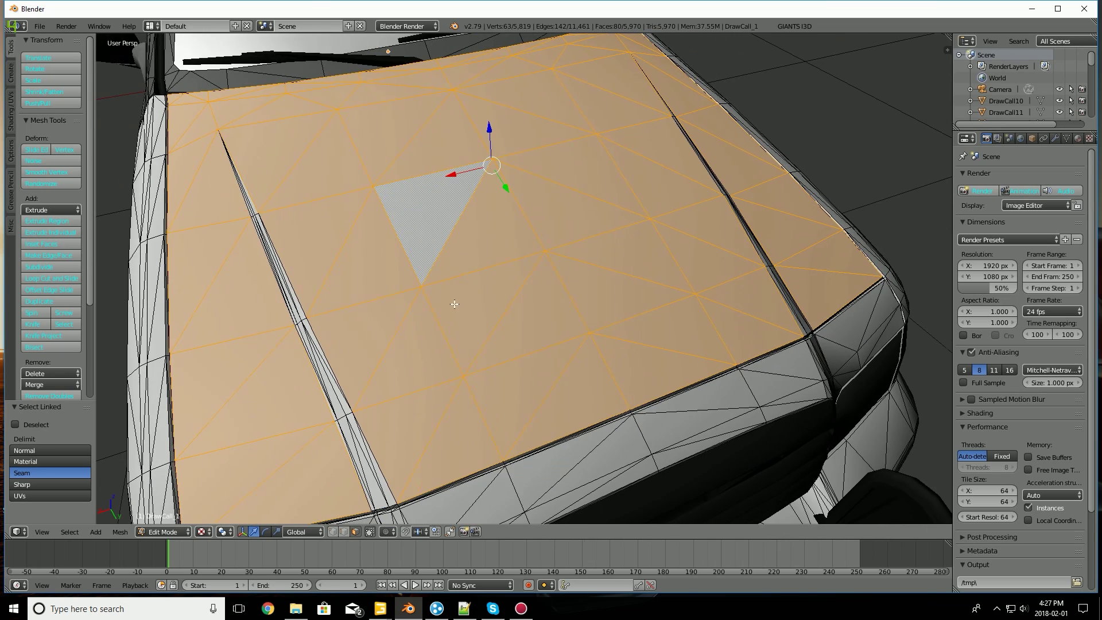
pyautogui.scroll(-1, 422, 340)
pyautogui.scroll(3, 400, 377)
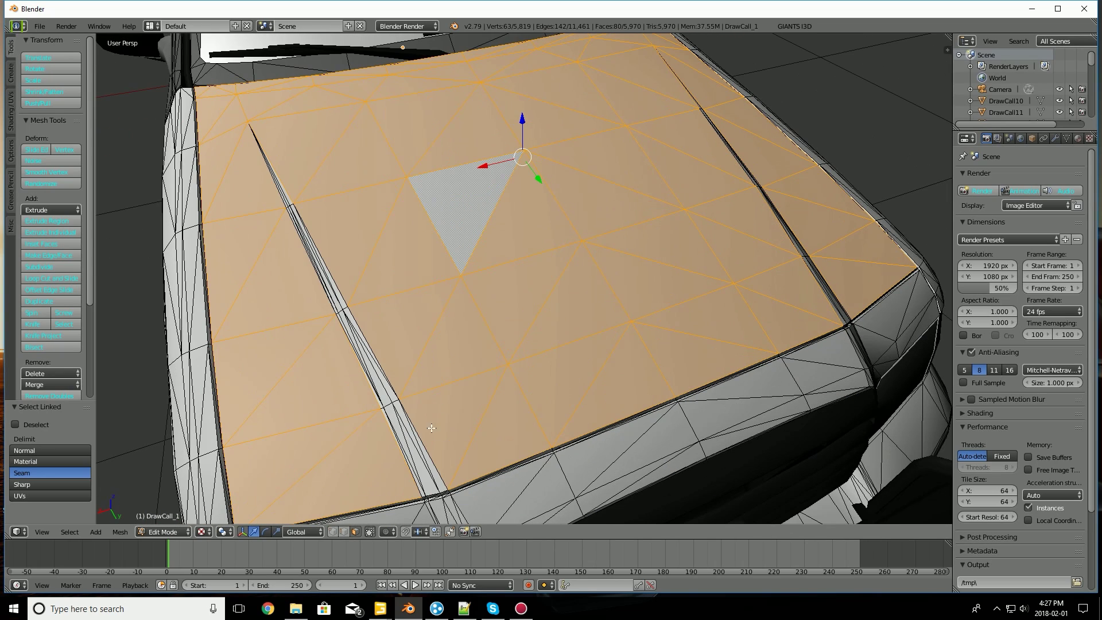
# Step: Add the linked narrow strips inside both hood creases to the selection
pyautogui.press('l')
pyautogui.press('l')
pyautogui.press('l')
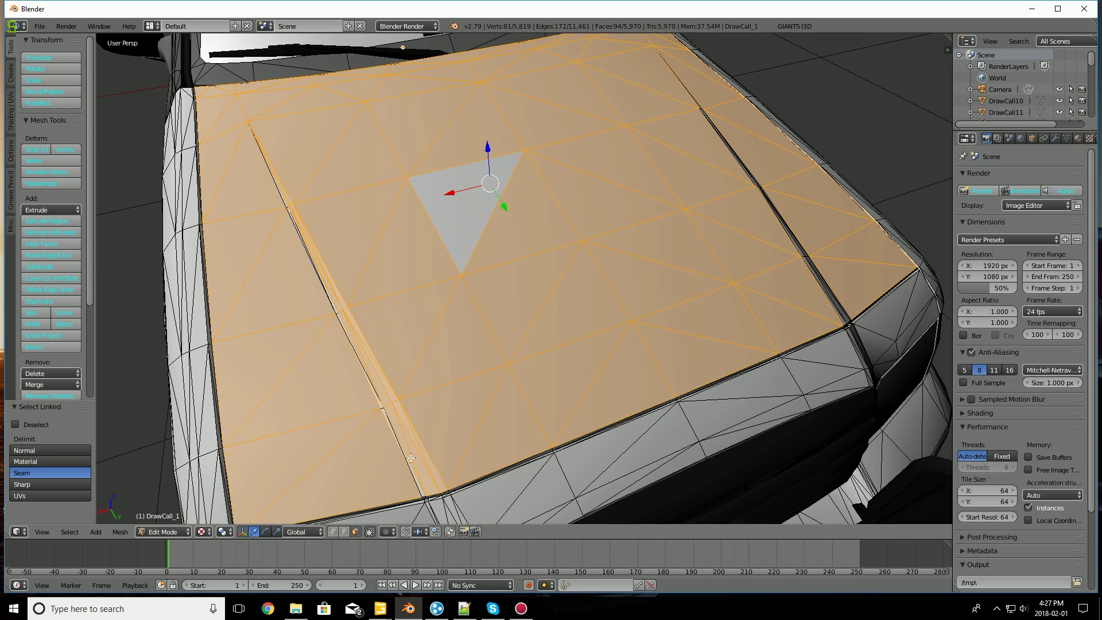
pyautogui.moveTo(641, 273); pyautogui.dragTo(496, 370, button='middle')
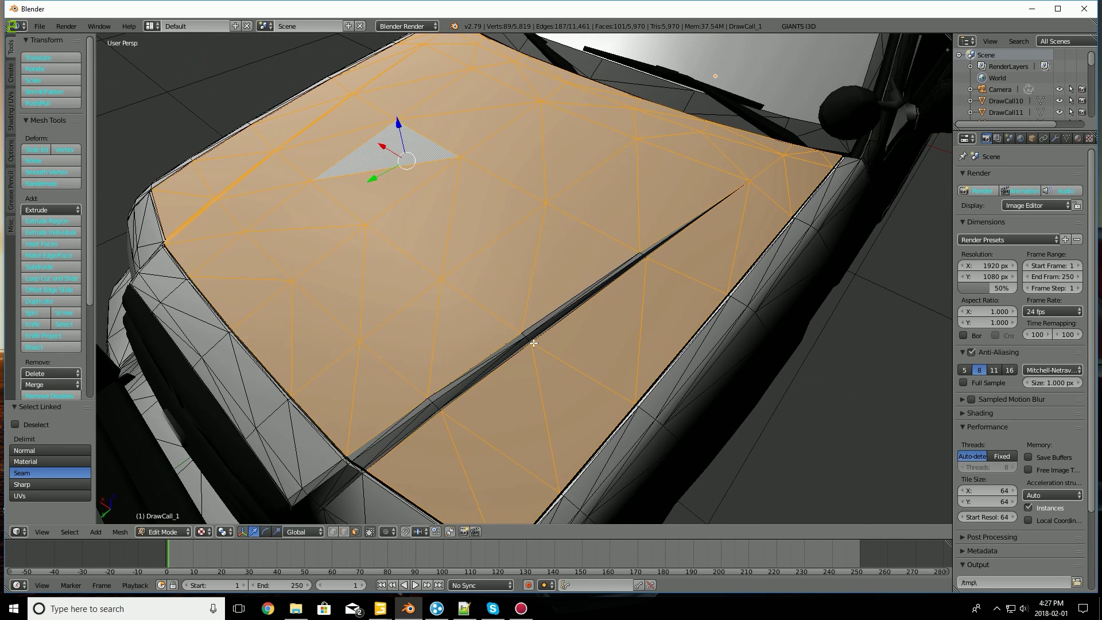
pyautogui.press('l')
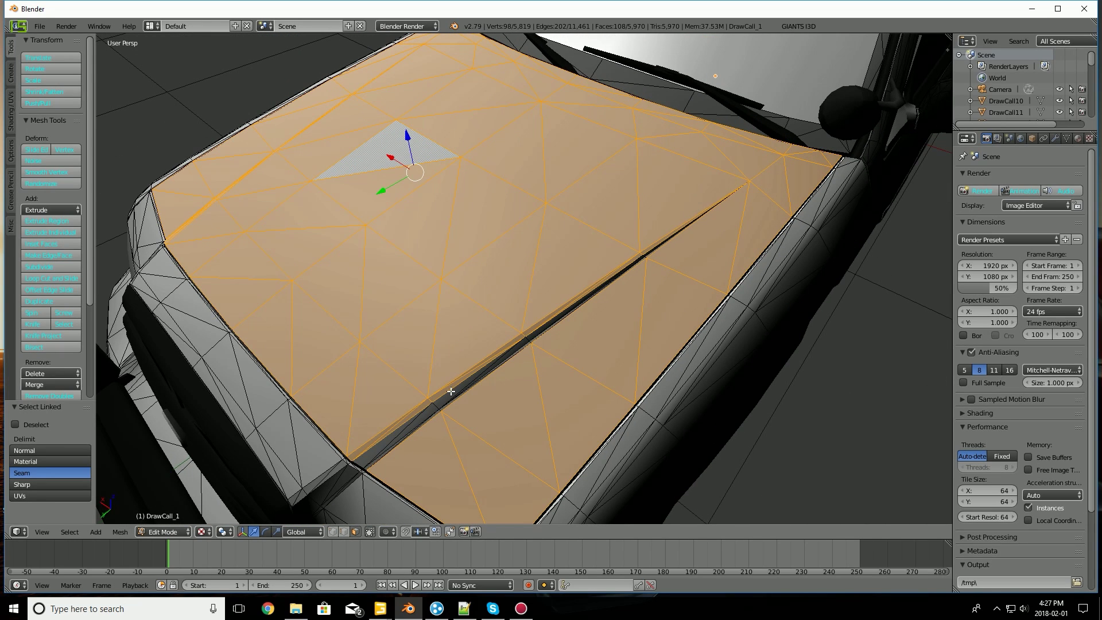
pyautogui.press('l')
pyautogui.press('l')
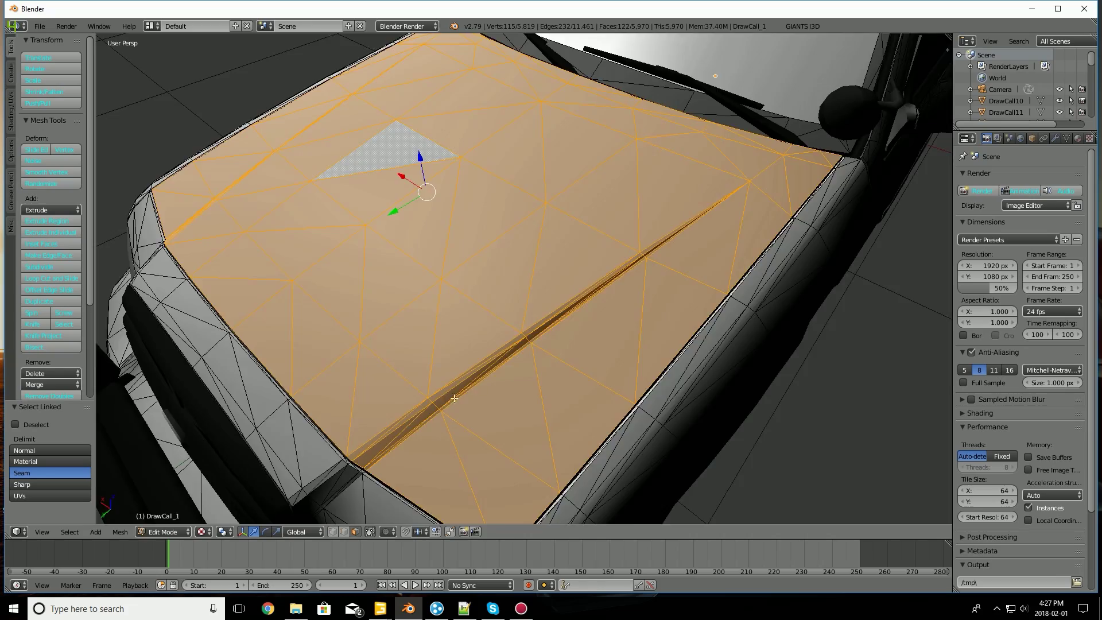
# Step: Inspect the selected hood from both sides, and reduce the selection to the single face in its middle
pyautogui.moveTo(455, 394); pyautogui.dragTo(630, 298, button='middle')
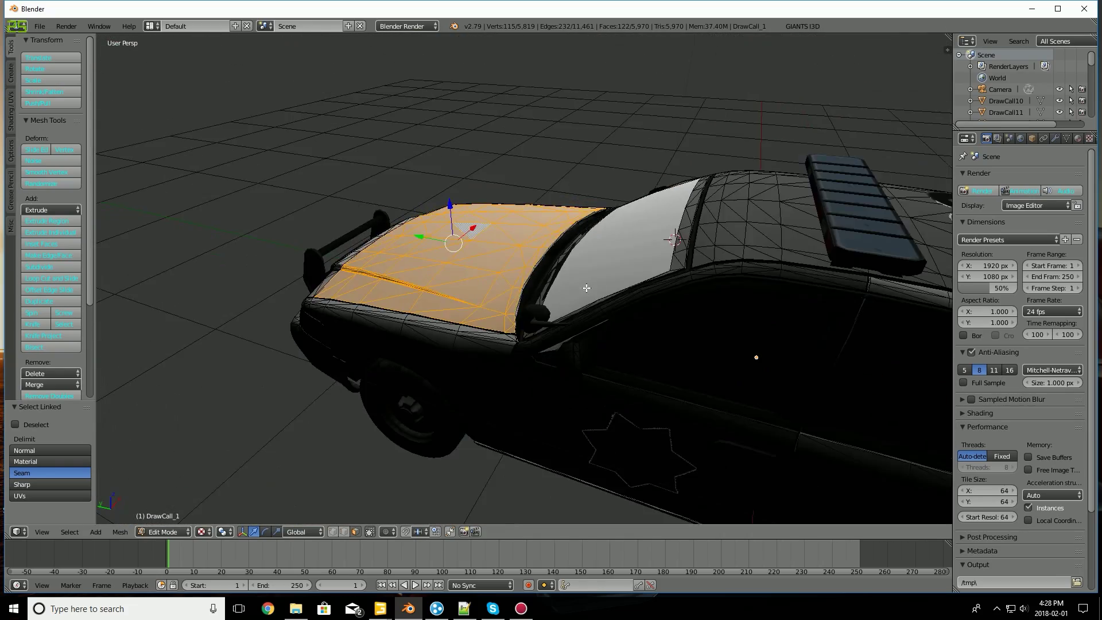
pyautogui.moveTo(586, 288); pyautogui.dragTo(630, 331, button='middle')
pyautogui.scroll(1, 646, 295)
pyautogui.keyDown('shift'); pyautogui.moveTo(460, 339); pyautogui.dragTo(515, 297, button='middle'); pyautogui.keyUp('shift')
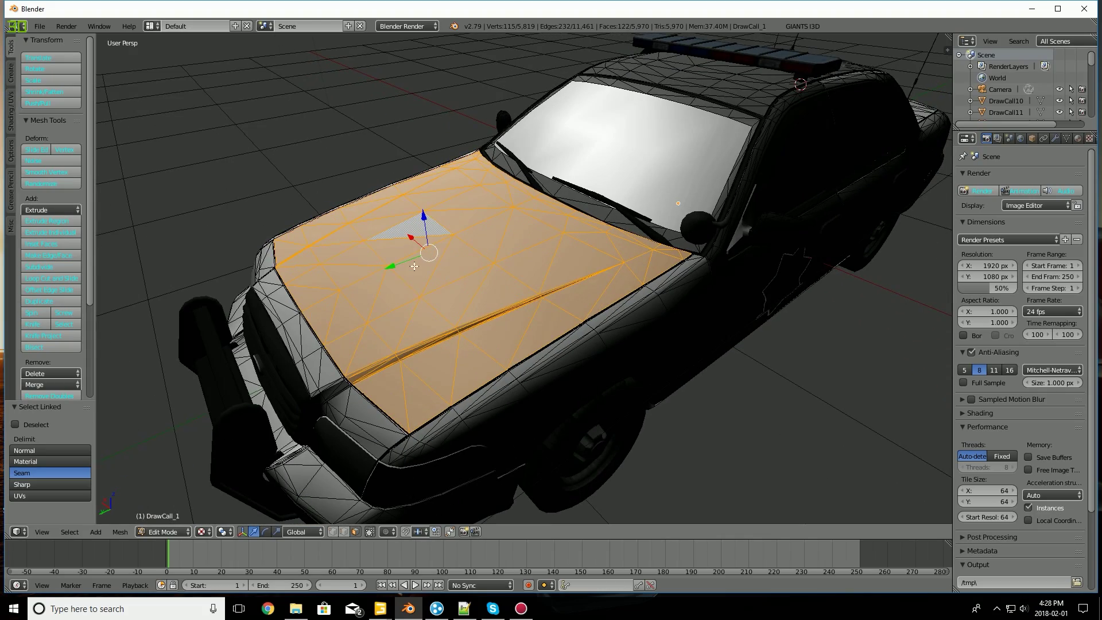
pyautogui.moveTo(414, 266); pyautogui.dragTo(533, 343, button='middle')
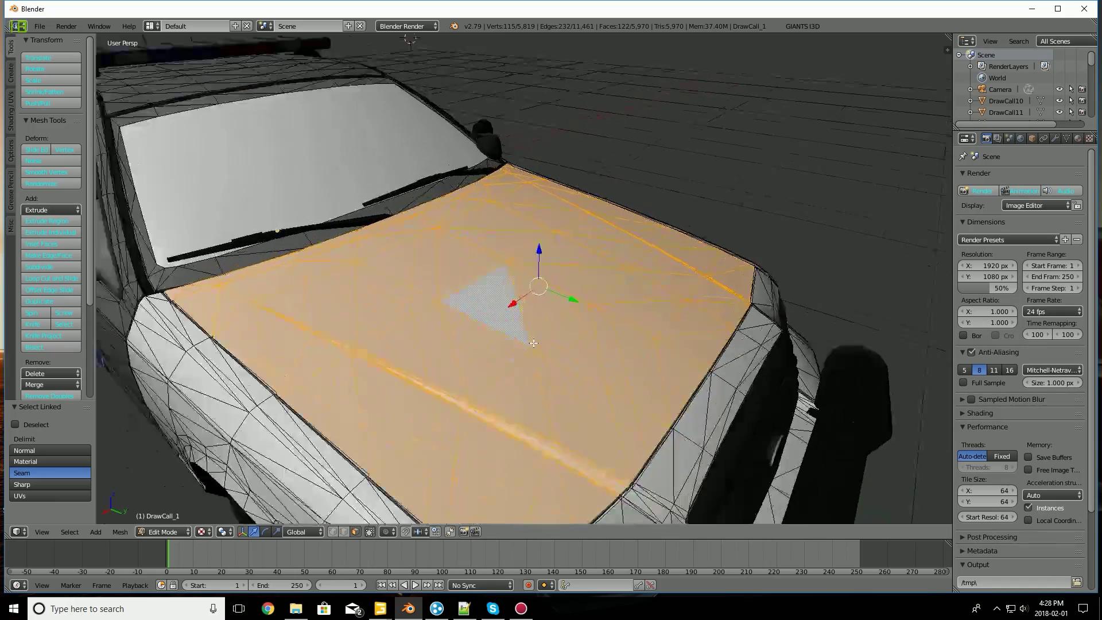
pyautogui.scroll(2, 534, 343)
pyautogui.press('a')
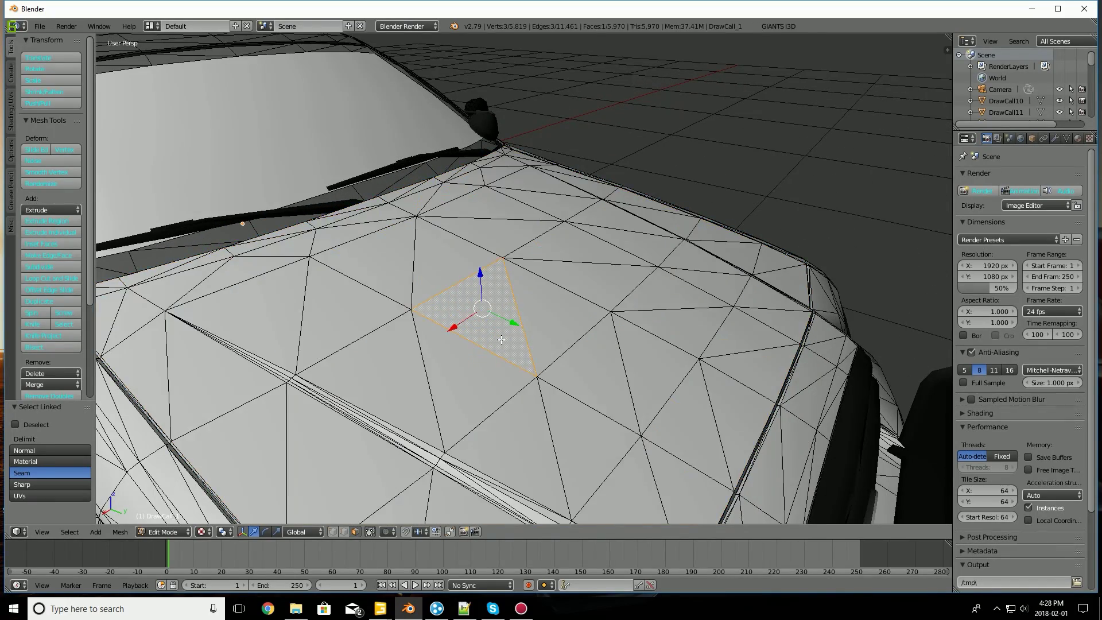
# Step: Expand the single selected face to the hood's linked main surface
pyautogui.press('l')
pyautogui.scroll(-2, 515, 325)
pyautogui.scroll(4, 498, 380)
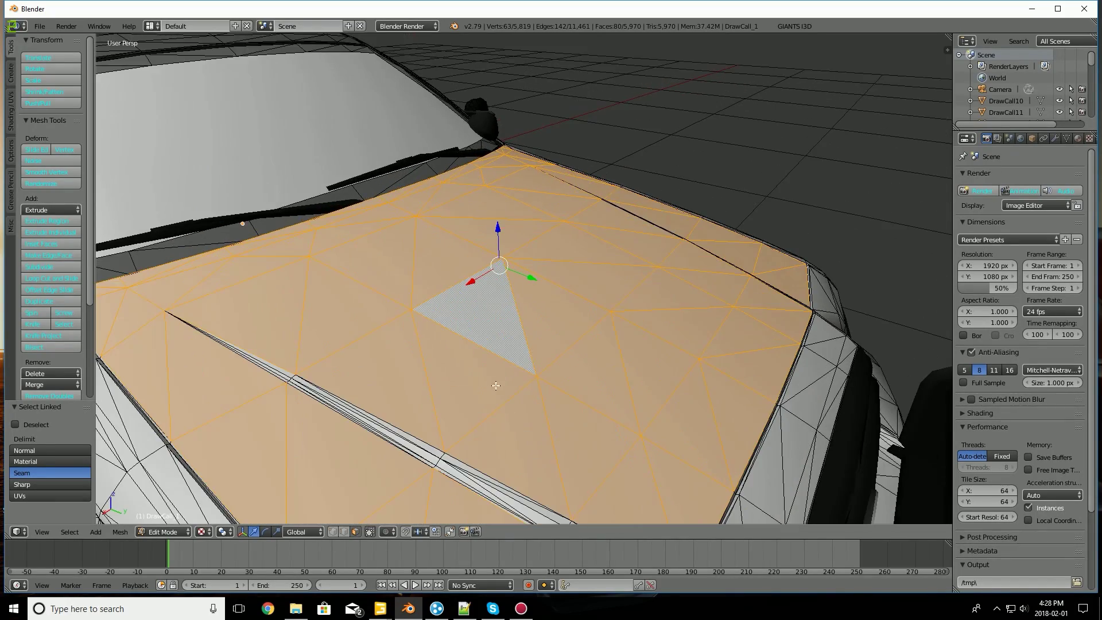
# Step: Pick a narrow face in the near crease and circle-select the faces along that crease up to its windshield end
pyautogui.rightClick(493, 381)
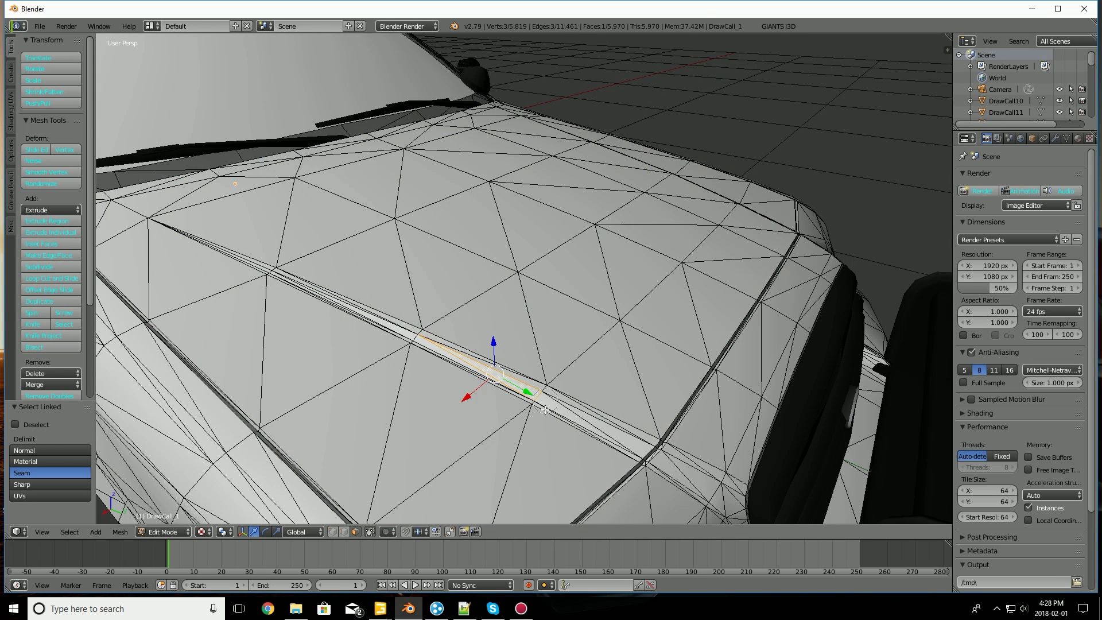
pyautogui.press('c')
pyautogui.moveTo(556, 398)
pyautogui.mouseDown()
pyautogui.moveTo(309, 338)
pyautogui.moveTo(298, 313)
pyautogui.moveTo(172, 270)
pyautogui.moveTo(155, 237)
pyautogui.mouseUp()
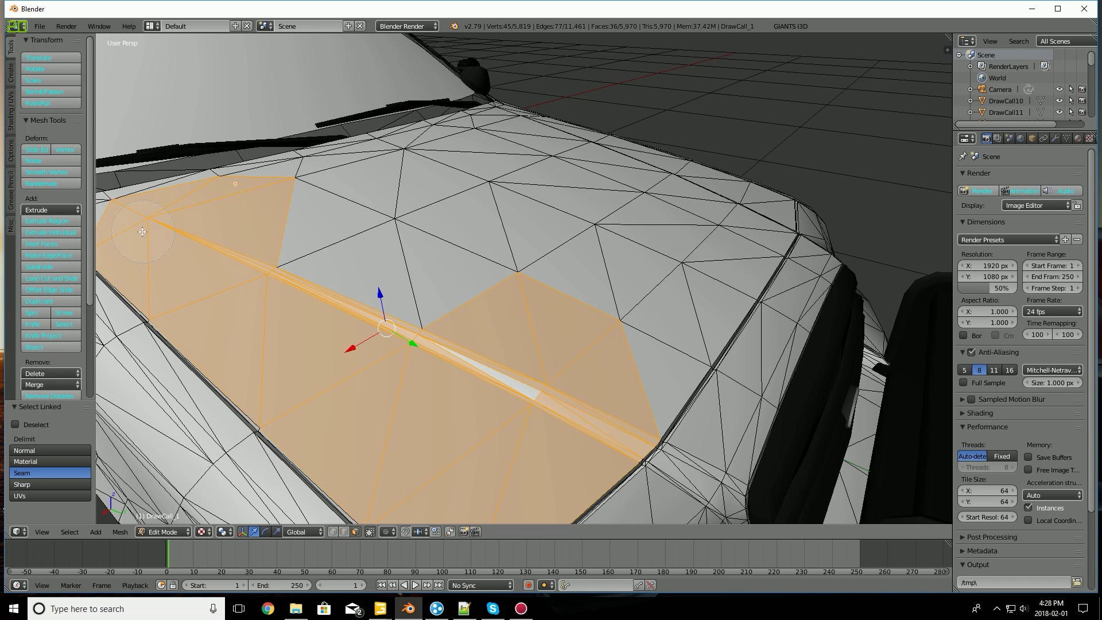
pyautogui.moveTo(398, 241); pyautogui.dragTo(441, 312, button='middle')
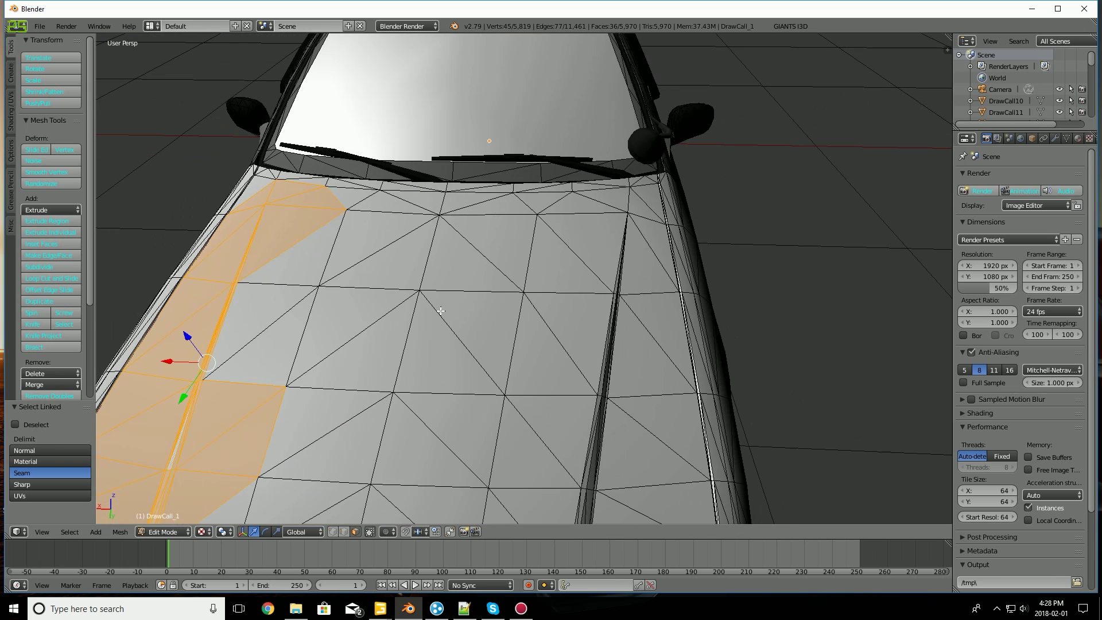
# Step: Add faces one by one to the selection across the hood's windshield end, between the two creases
pyautogui.keyDown('shift'); pyautogui.rightClick(308, 248); pyautogui.keyUp('shift')
pyautogui.keyDown('shift'); pyautogui.rightClick(364, 245); pyautogui.keyUp('shift')
pyautogui.keyDown('shift'); pyautogui.click(398, 256); pyautogui.keyUp('shift')
pyautogui.keyDown('shift'); pyautogui.click(445, 266); pyautogui.keyUp('shift')
pyautogui.keyDown('shift'); pyautogui.click(517, 253); pyautogui.keyUp('shift')
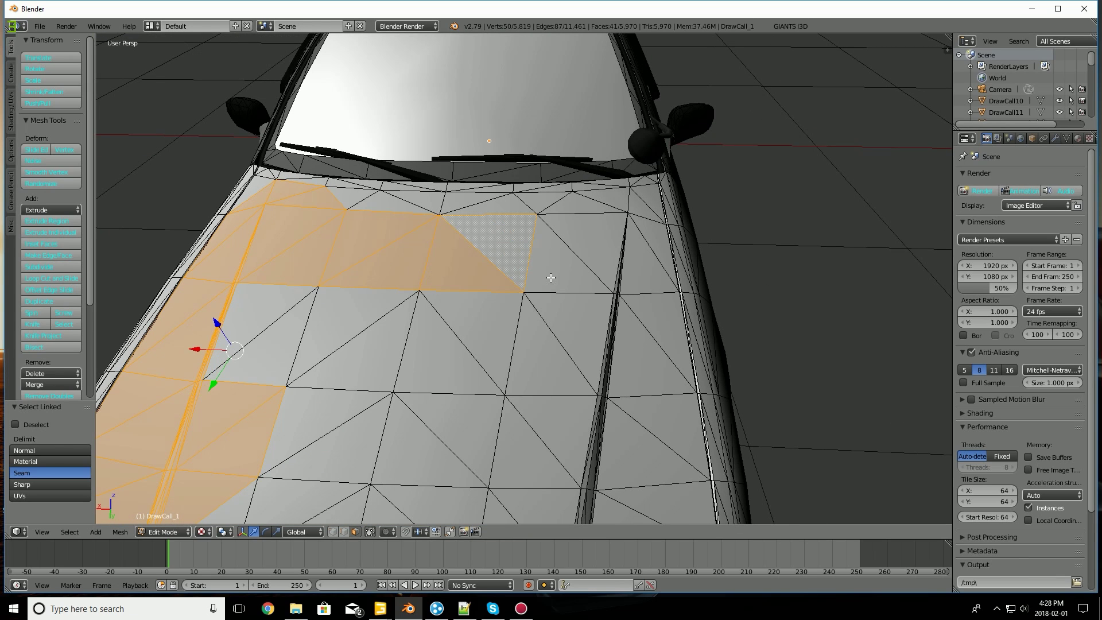
# Step: Circle-select the remaining hood faces down to the grille edge and across to the other side, adding a missed face at the windshield corner
pyautogui.moveTo(315, 258)
pyautogui.mouseDown()
pyautogui.moveTo(368, 336)
pyautogui.moveTo(492, 327)
pyautogui.moveTo(603, 274)
pyautogui.moveTo(619, 288)
pyautogui.moveTo(605, 438)
pyautogui.mouseUp()
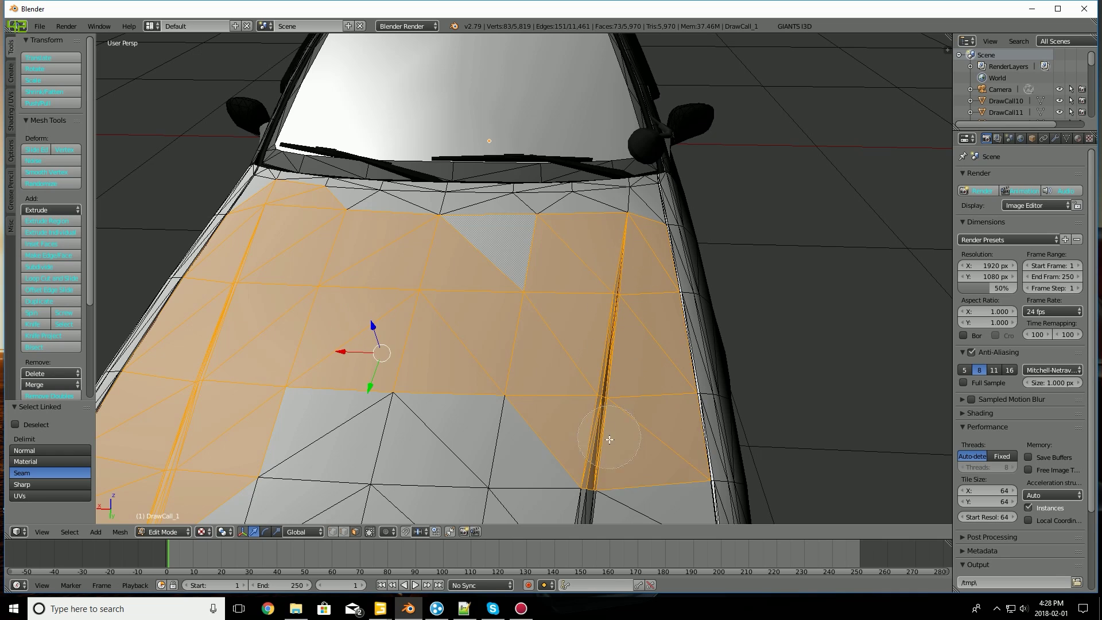
pyautogui.rightClick(622, 443)
pyautogui.moveTo(622, 442); pyautogui.dragTo(574, 312, button='middle')
pyautogui.moveTo(554, 307); pyautogui.dragTo(257, 318)
pyautogui.moveTo(320, 228)
pyautogui.mouseDown()
pyautogui.moveTo(425, 123)
pyautogui.moveTo(331, 131)
pyautogui.moveTo(586, 129)
pyautogui.mouseUp()
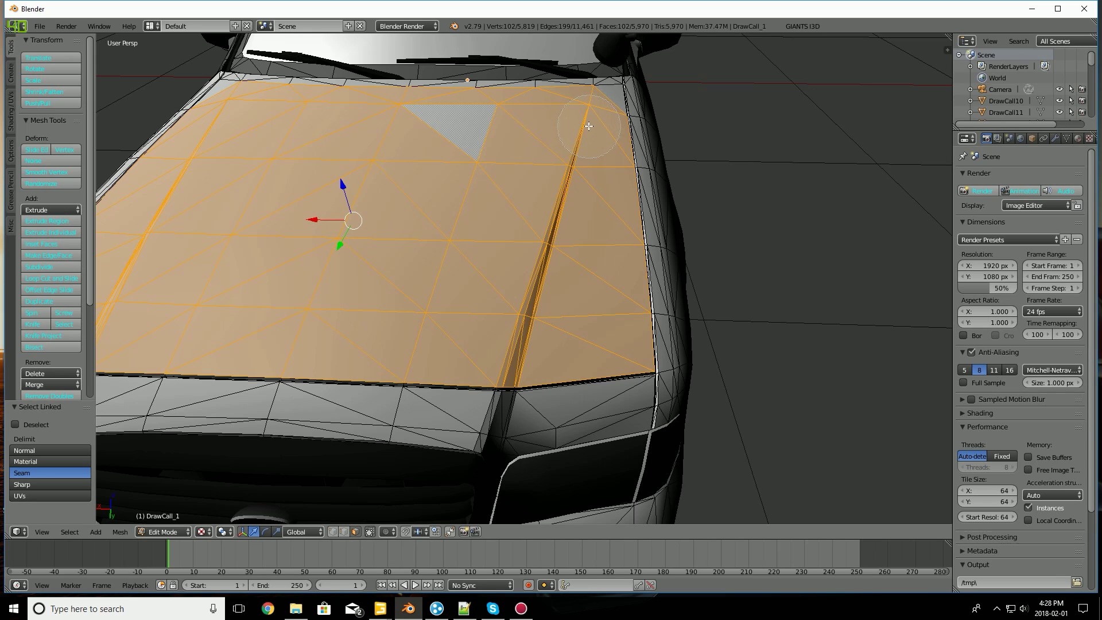
pyautogui.moveTo(607, 98); pyautogui.dragTo(559, 260, button='middle')
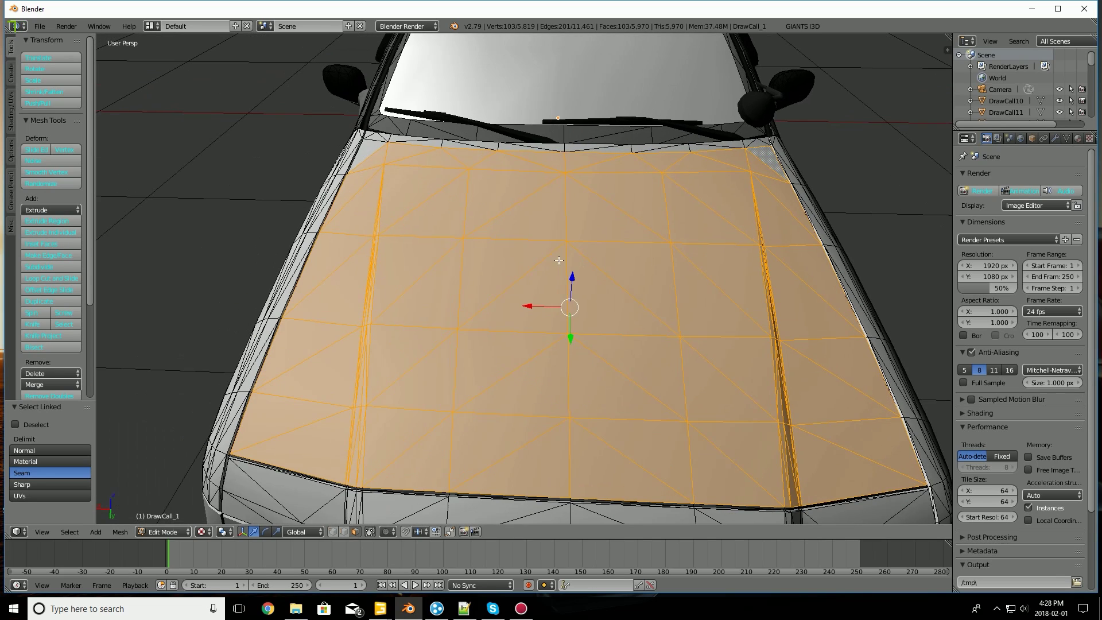
pyautogui.keyDown('shift'); pyautogui.rightClick(372, 143); pyautogui.keyUp('shift')
# Step: Separate the selected hood faces from the car body into their own object with the Selection option
pyautogui.keyDown('shift'); pyautogui.moveTo(485, 278); pyautogui.dragTo(457, 344, button='middle'); pyautogui.keyUp('shift')
pyautogui.moveTo(692, 270); pyautogui.dragTo(484, 184, button='middle')
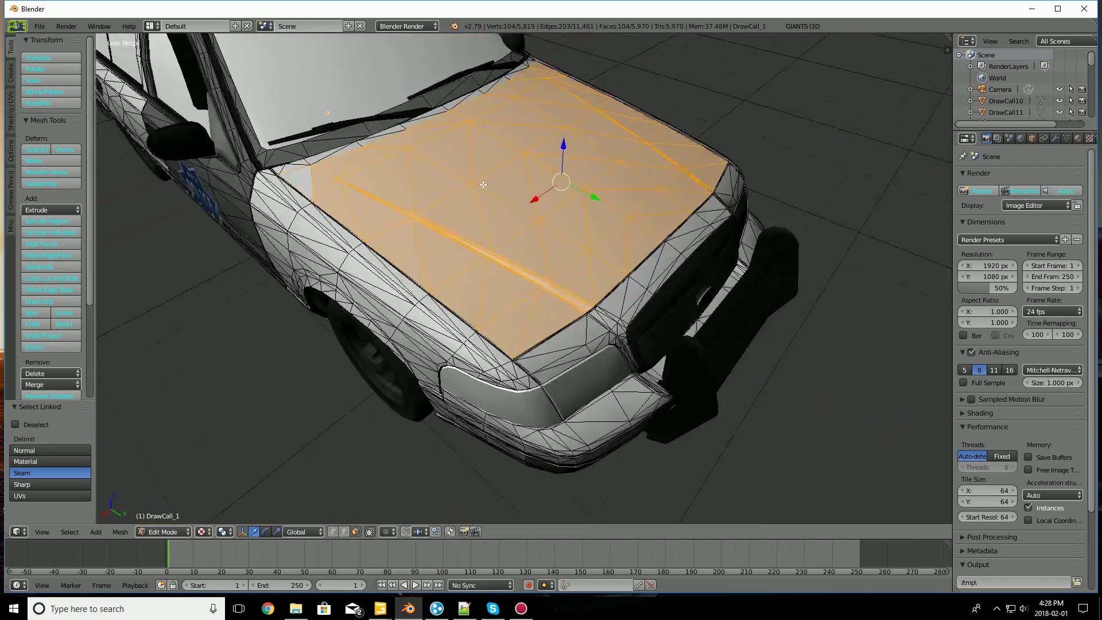
pyautogui.scroll(-2, 483, 185)
pyautogui.moveTo(557, 328); pyautogui.dragTo(523, 315, button='middle')
pyautogui.scroll(2, 525, 315)
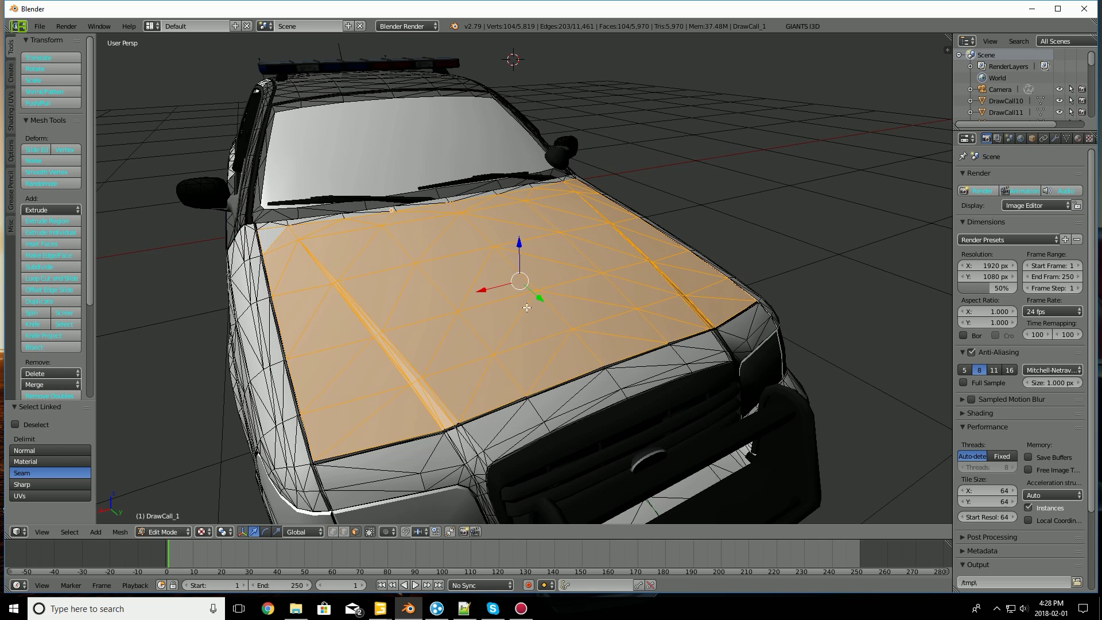
pyautogui.moveTo(536, 305); pyautogui.dragTo(552, 309, button='middle')
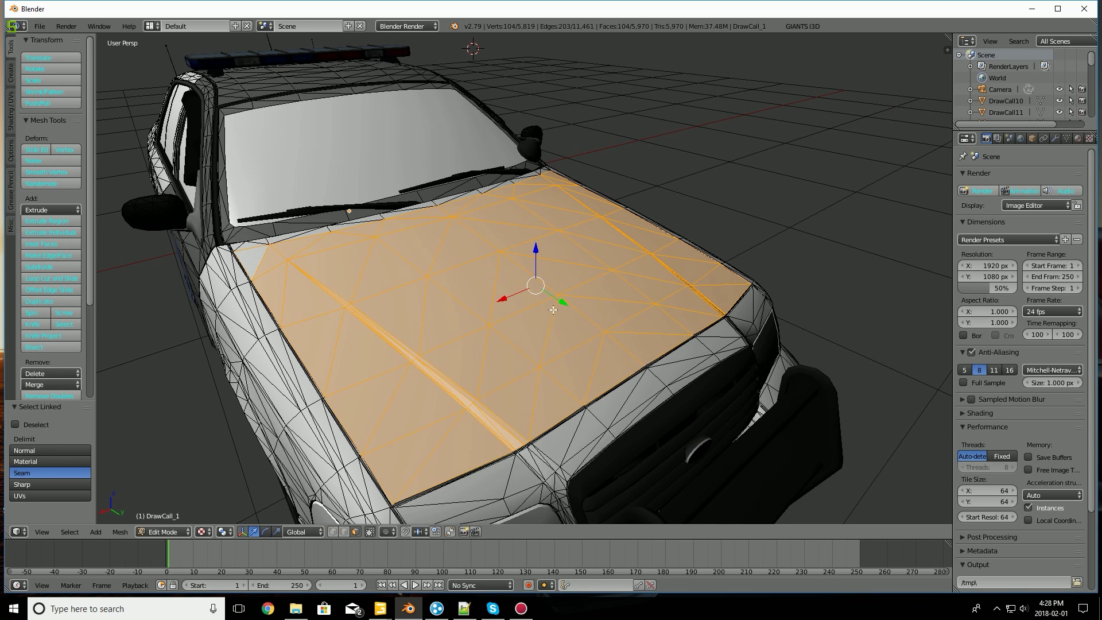
pyautogui.press('p')
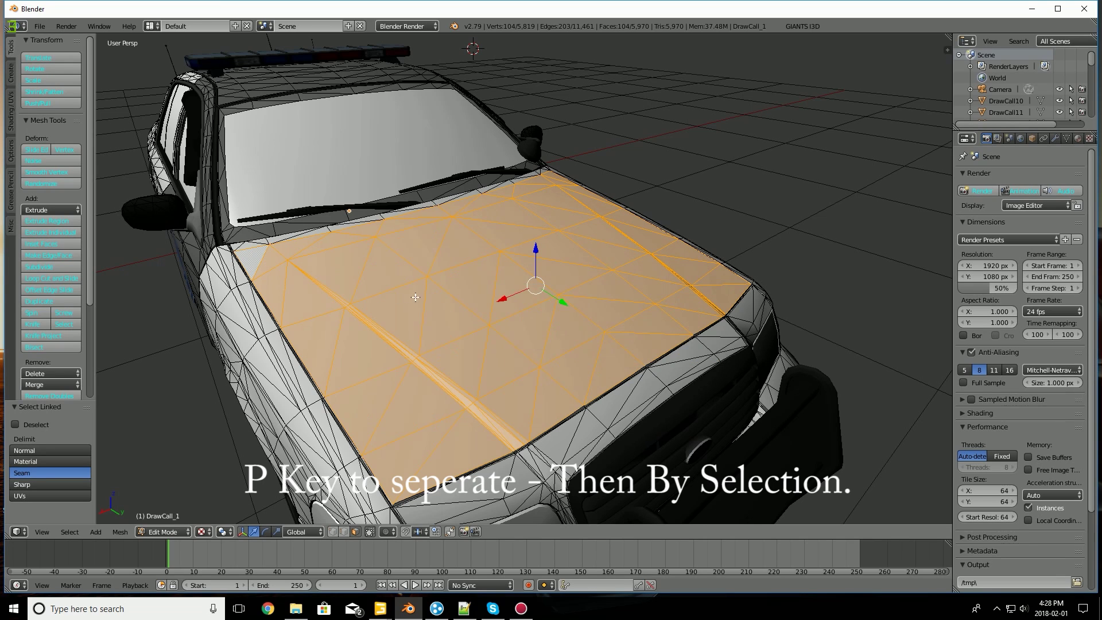
pyautogui.moveTo(417, 299); pyautogui.dragTo(561, 328, button='middle')
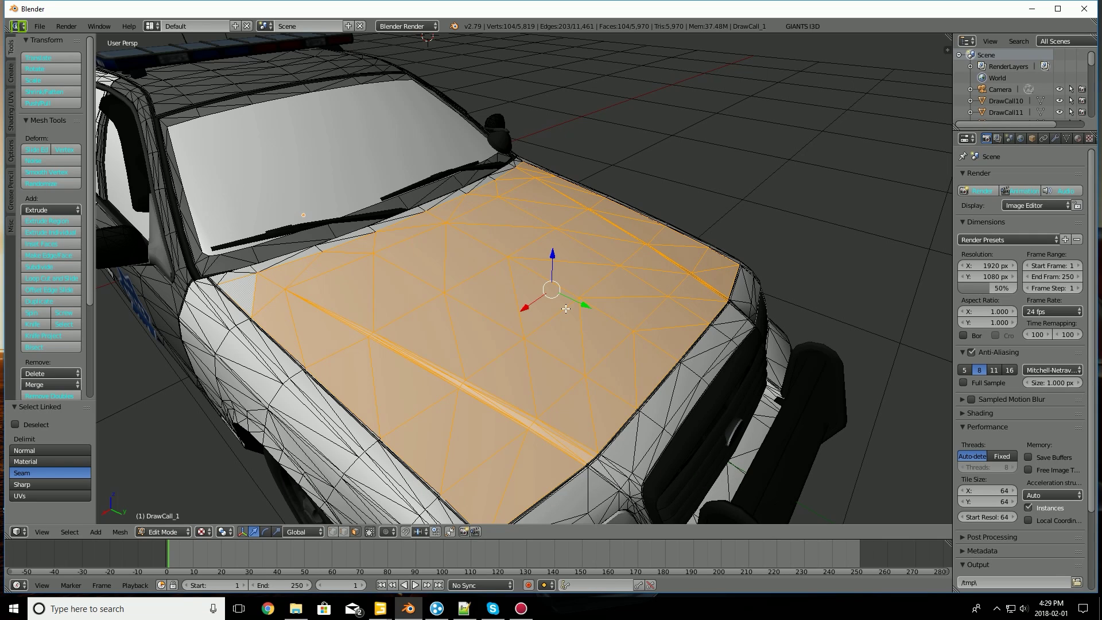
pyautogui.press('p')
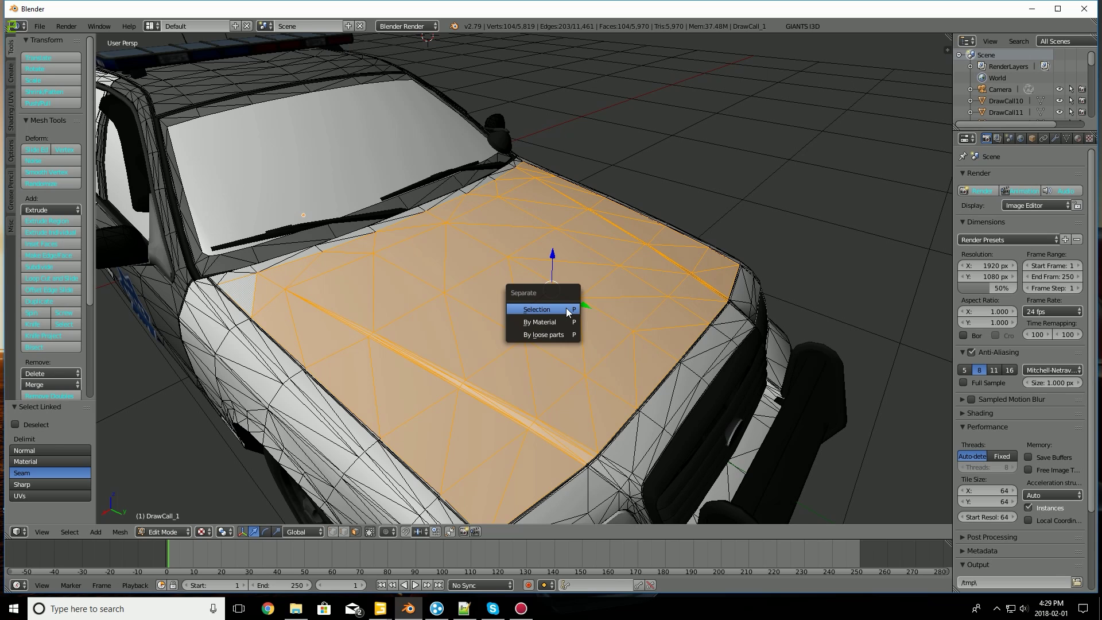
pyautogui.click(552, 321)
# Step: Switch to Object Mode and select the separated hood
pyautogui.click(171, 531)
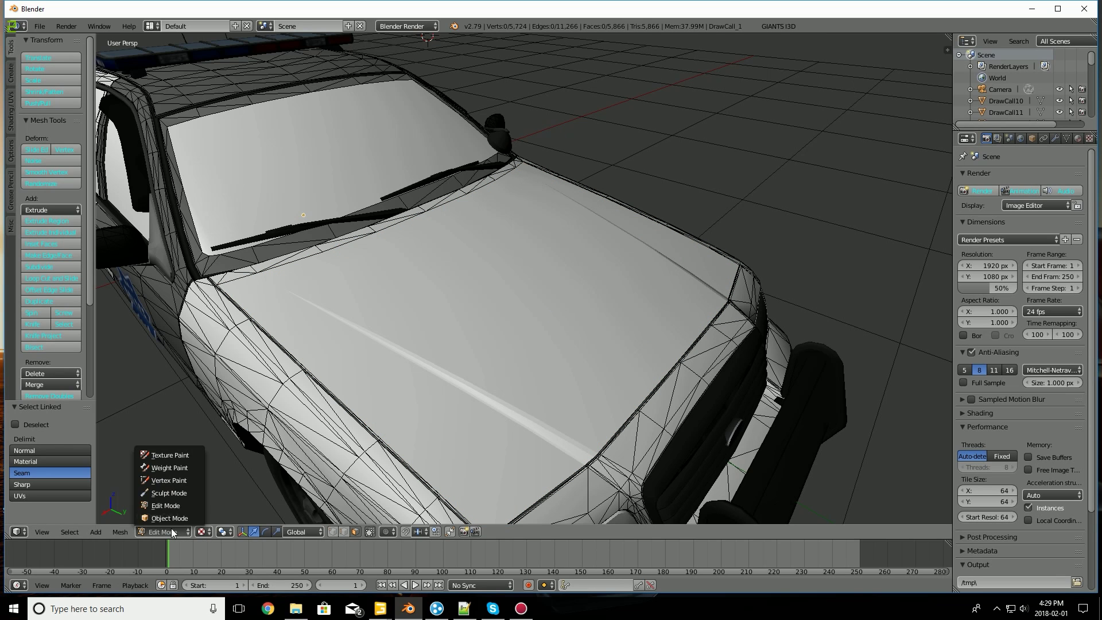
pyautogui.click(168, 521)
pyautogui.rightClick(564, 356)
# Step: Lift the hood about 0.453 along Z to check that it is detached, and undo the move
pyautogui.scroll(-5, 547, 355)
pyautogui.scroll(4, 548, 355)
pyautogui.moveTo(566, 343); pyautogui.dragTo(597, 328, button='middle')
pyautogui.moveTo(231, 265); pyautogui.dragTo(479, 221)
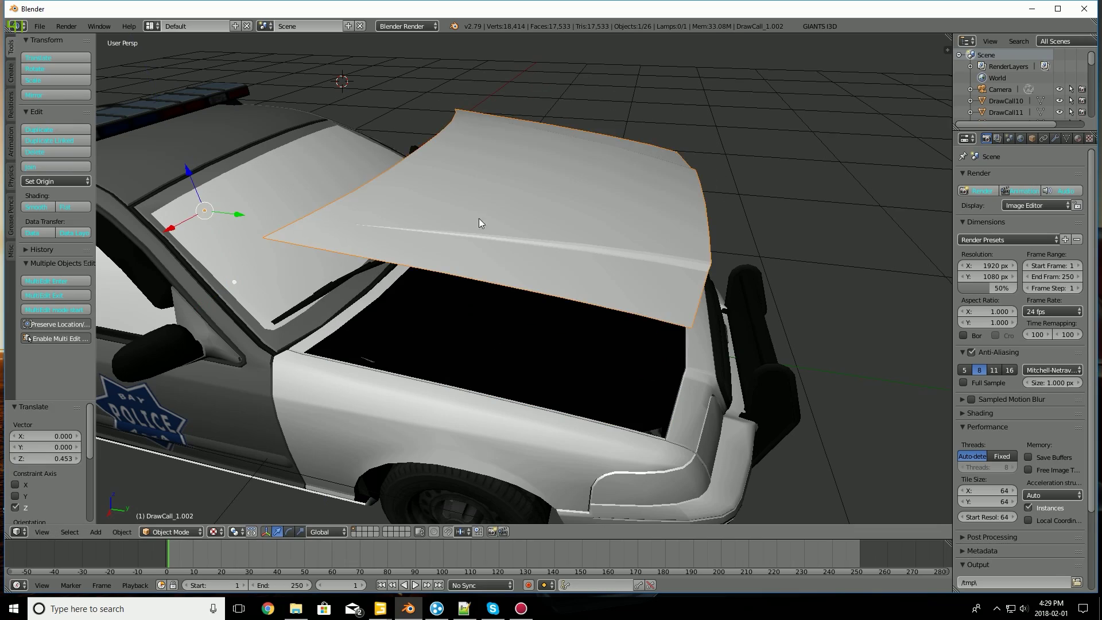
pyautogui.moveTo(480, 221); pyautogui.dragTo(541, 236, button='middle')
pyautogui.hotkey('ctrl', 'z')
# Step: Try the hood's origin at its center of mass (Surface) and at its geometry, and settle on Origin to Center of Mass (Volume)
pyautogui.scroll(-4, 540, 241)
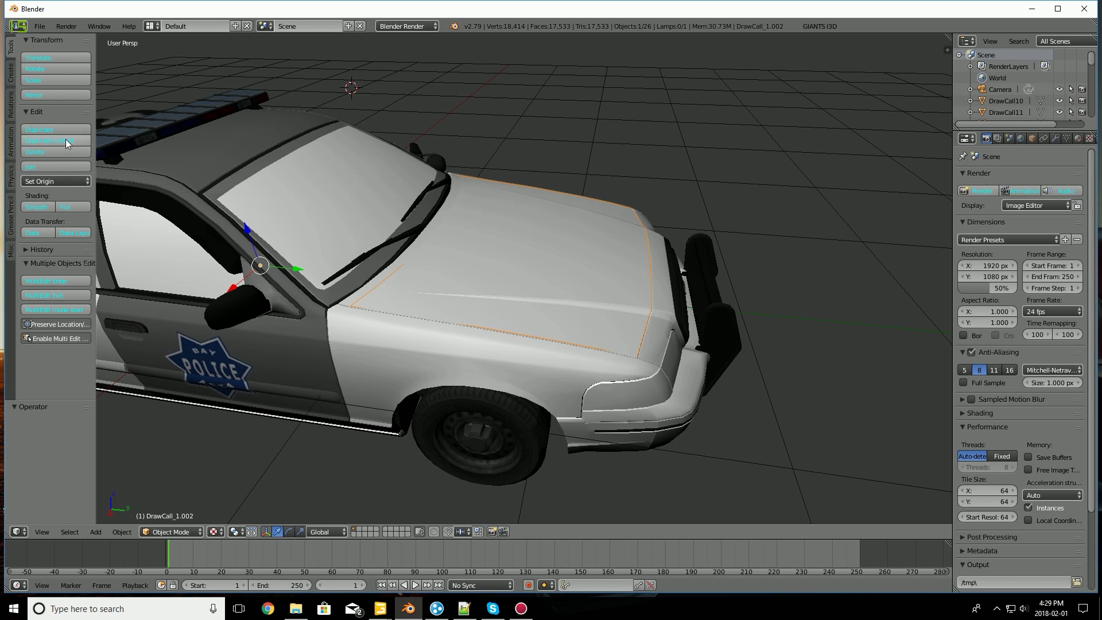
pyautogui.click(72, 180)
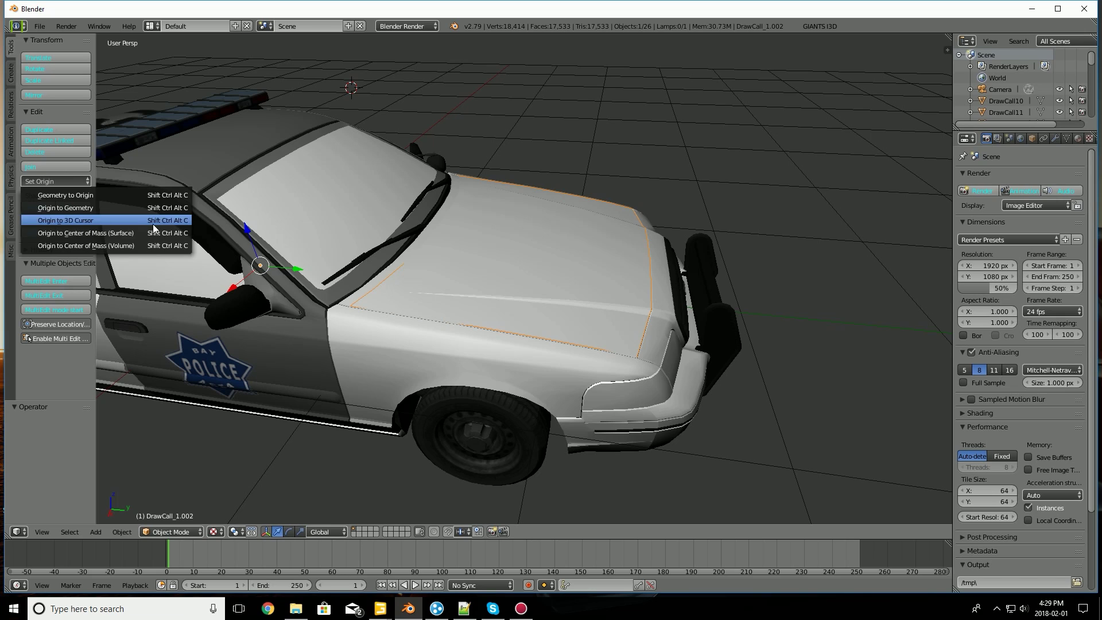
pyautogui.click(130, 245)
pyautogui.click(71, 181)
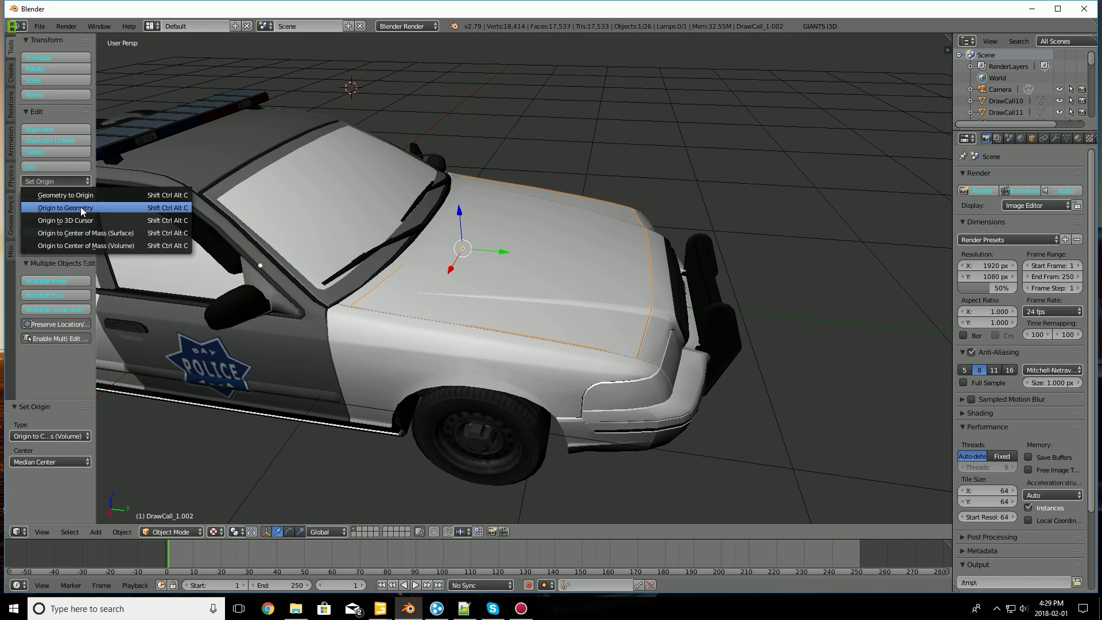
pyautogui.click(166, 232)
pyautogui.click(61, 182)
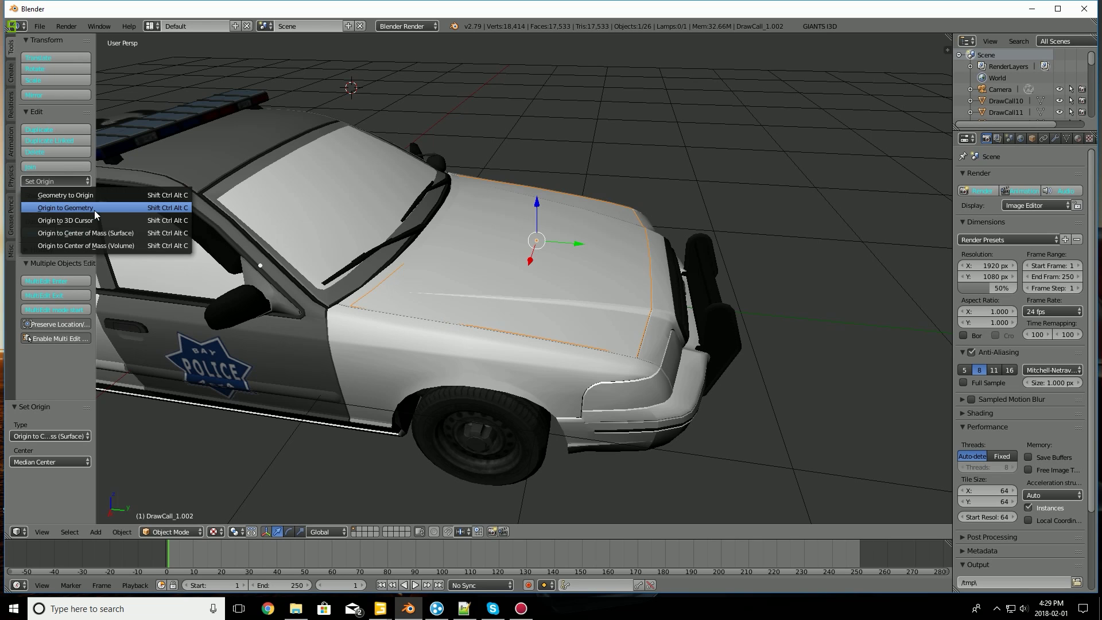
pyautogui.click(90, 210)
pyautogui.click(61, 182)
pyautogui.moveTo(545, 261); pyautogui.dragTo(544, 296, button='middle')
pyautogui.click(63, 181)
pyautogui.click(105, 245)
# Step: Show the 3D cursor's location values and set X, Y and Z to 0
pyautogui.scroll(2, 544, 296)
pyautogui.moveTo(414, 276); pyautogui.dragTo(508, 256, button='middle')
pyautogui.scroll(-5, 494, 223)
pyautogui.scroll(5, 526, 224)
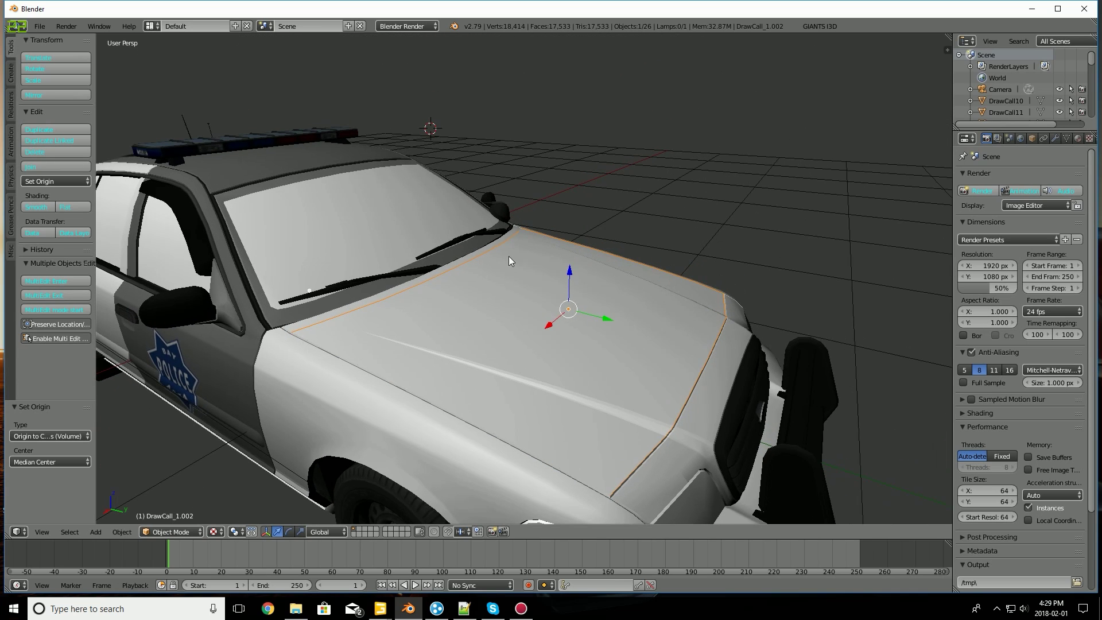
pyautogui.press('n')
pyautogui.scroll(-8, 879, 349)
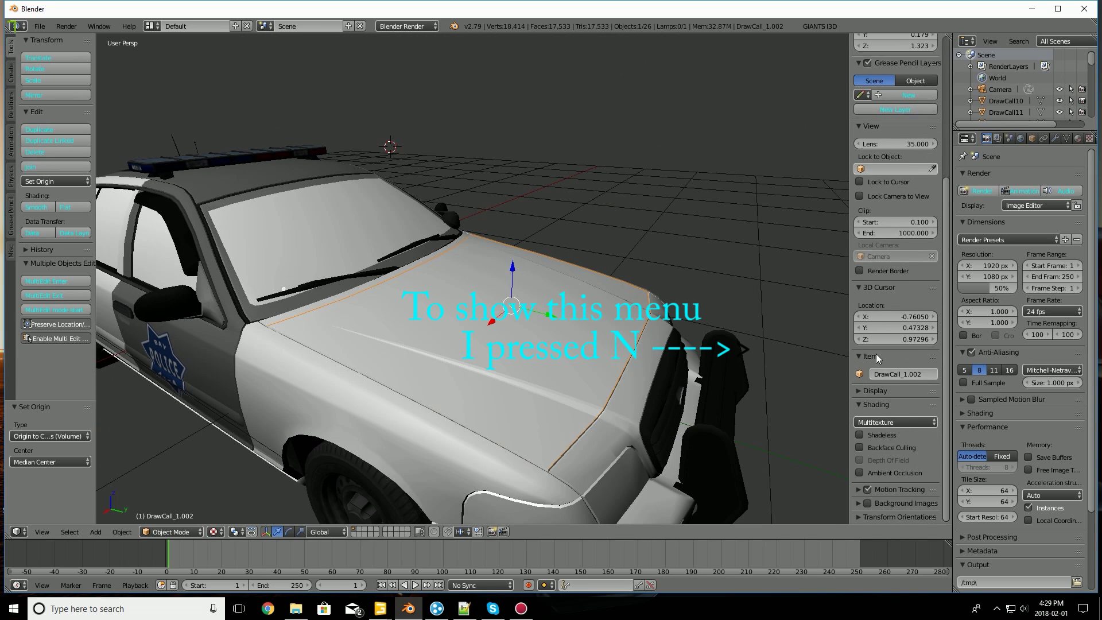
pyautogui.click(889, 317)
pyautogui.write('0')
pyautogui.press('Tab')
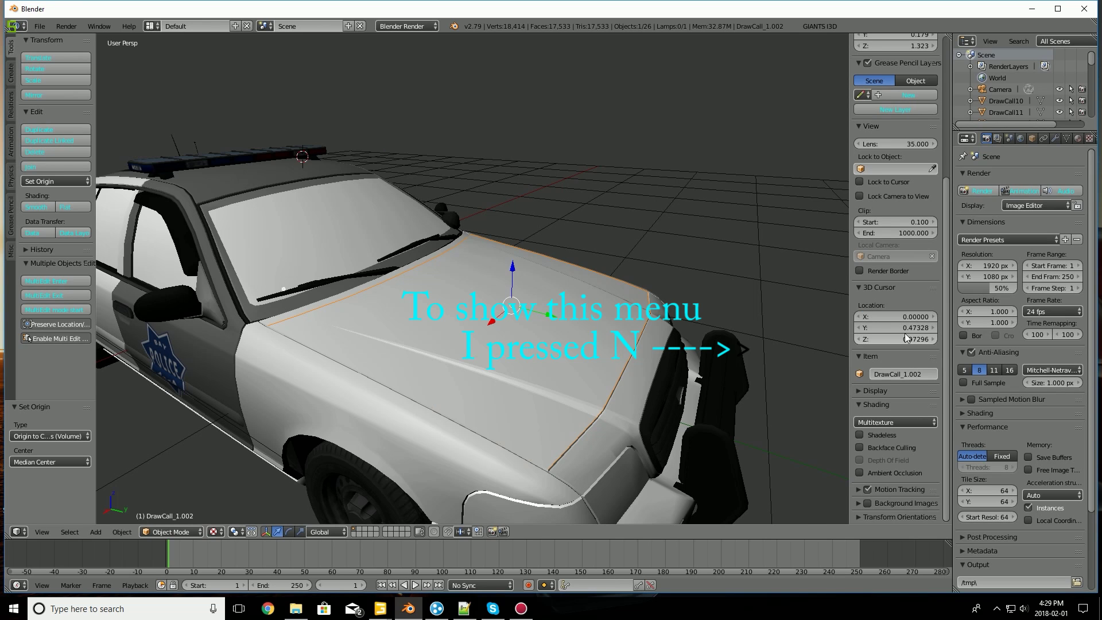
pyautogui.write('0')
pyautogui.press('Tab')
pyautogui.write('0')
pyautogui.press('Return')
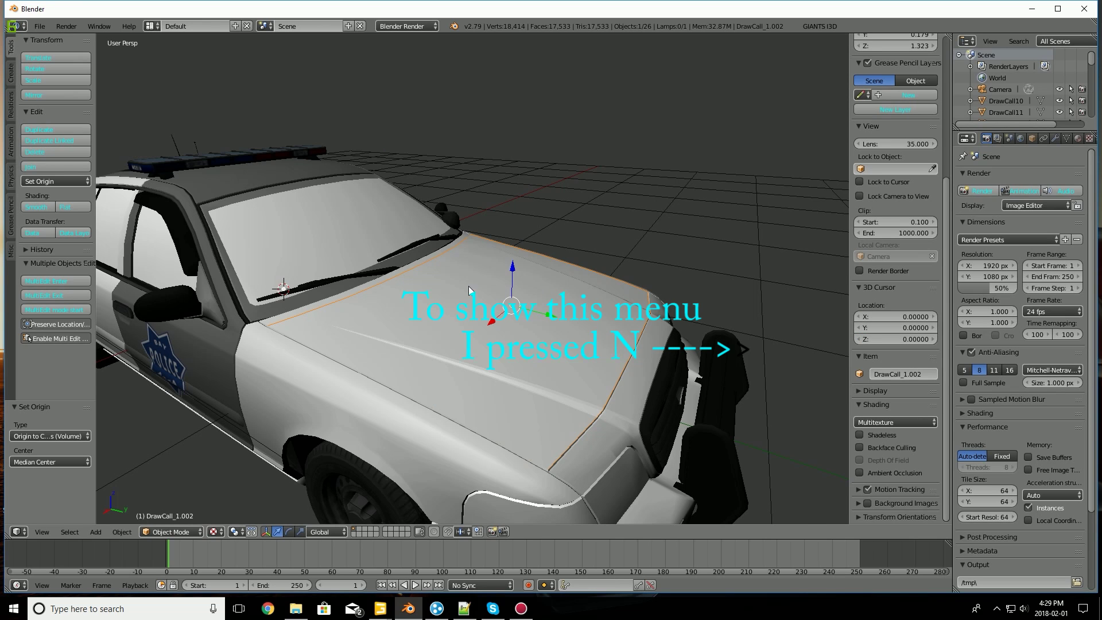
# Step: Move the 3D cursor to the hood's windshield end by setting its location to X 0, Y 1.39 and Z 0.38
pyautogui.moveTo(357, 272); pyautogui.dragTo(467, 310, button='middle')
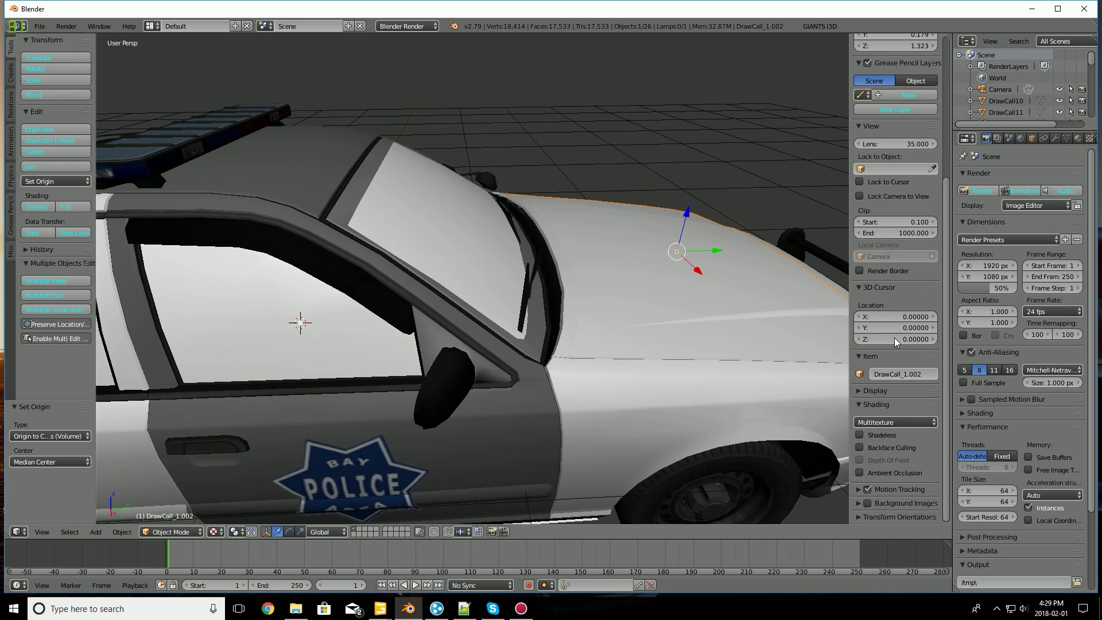
pyautogui.moveTo(558, 286); pyautogui.dragTo(554, 286, button='middle')
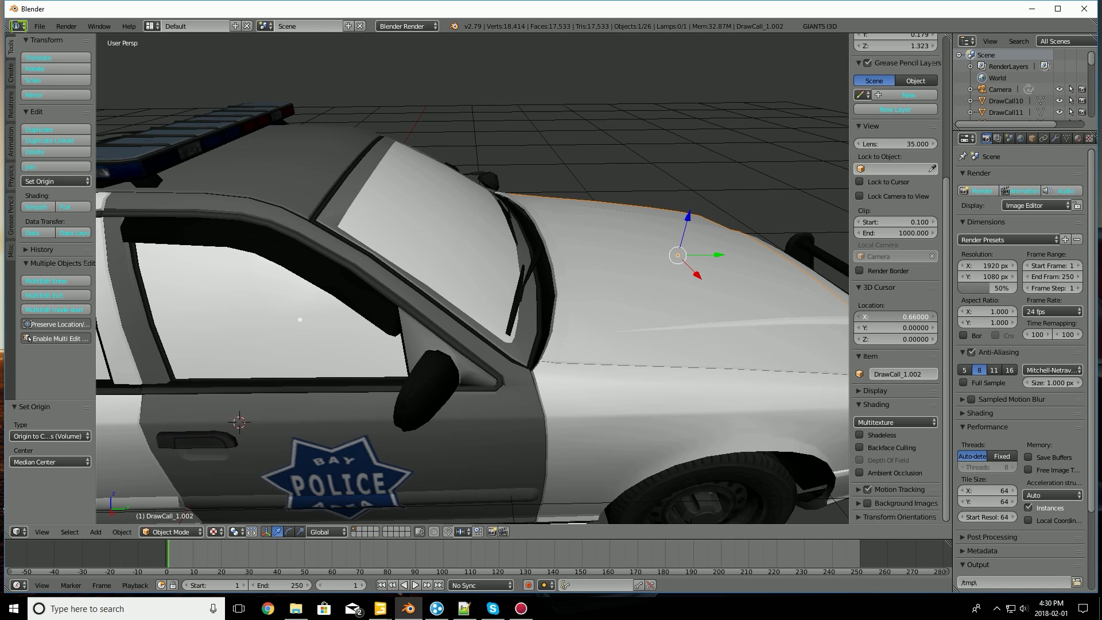
pyautogui.moveTo(906, 330); pyautogui.dragTo(928, 341)
pyautogui.moveTo(669, 285); pyautogui.dragTo(603, 266, button='right')
pyautogui.rightClick(602, 267)
pyautogui.moveTo(636, 254); pyautogui.dragTo(599, 253, button='middle')
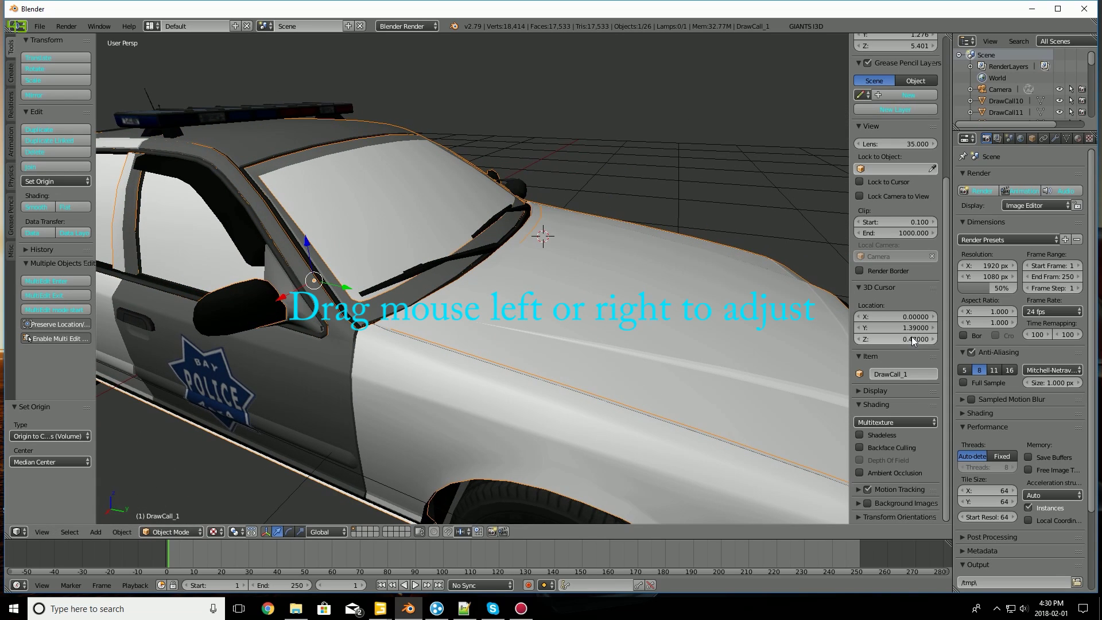
pyautogui.moveTo(911, 339); pyautogui.dragTo(901, 339)
pyautogui.moveTo(590, 272)
pyautogui.mouseDown(button='middle')
pyautogui.moveTo(608, 280)
pyautogui.moveTo(599, 274)
pyautogui.mouseUp(button='middle')
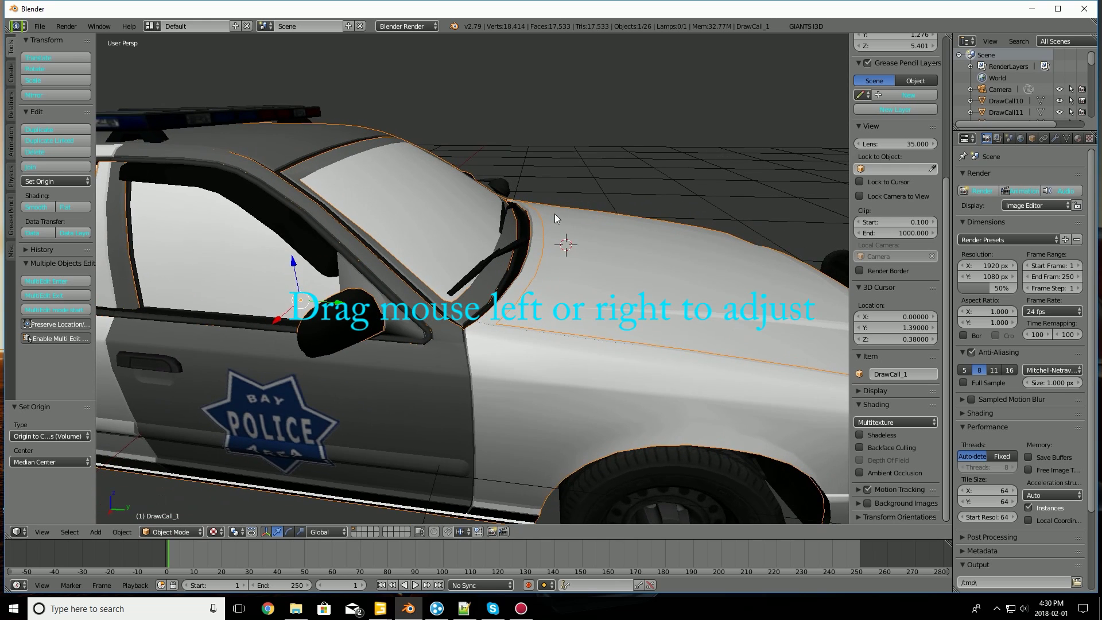
# Step: Reselect the hood and set its origin to the 3D cursor
pyautogui.rightClick(659, 263)
pyautogui.keyDown('shift'); pyautogui.moveTo(666, 273); pyautogui.dragTo(568, 296, button='middle'); pyautogui.keyUp('shift')
pyautogui.click(69, 180)
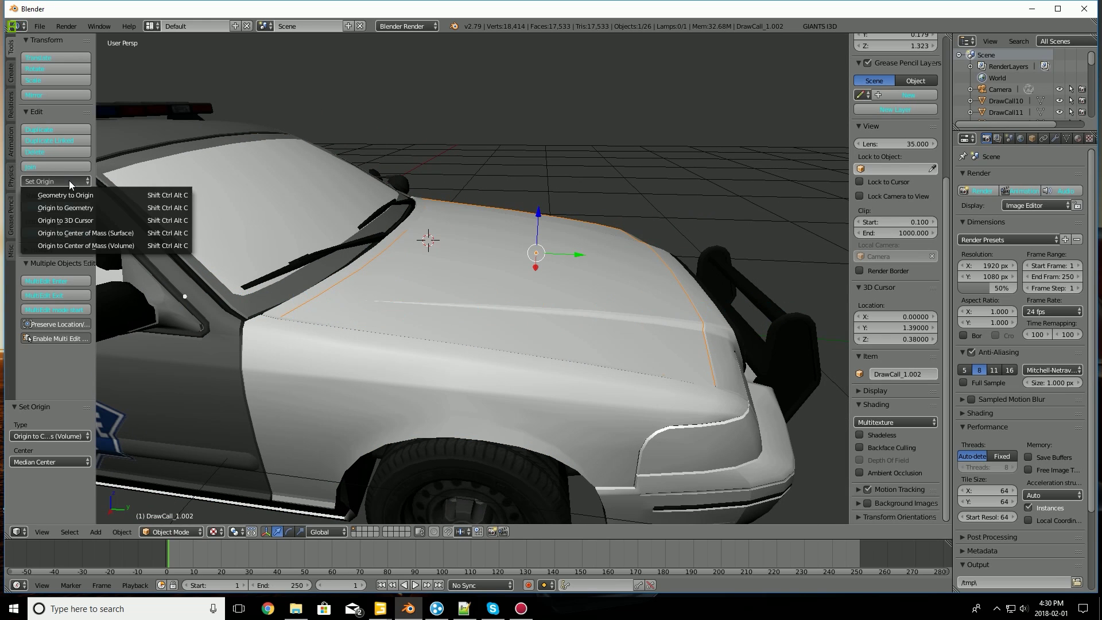
pyautogui.click(103, 220)
# Step: Try rotating the hood about the global X axis to test its hinge point, and cancel the rotation
pyautogui.moveTo(516, 269); pyautogui.dragTo(588, 260, button='middle')
pyautogui.press('r')
pyautogui.press('x')
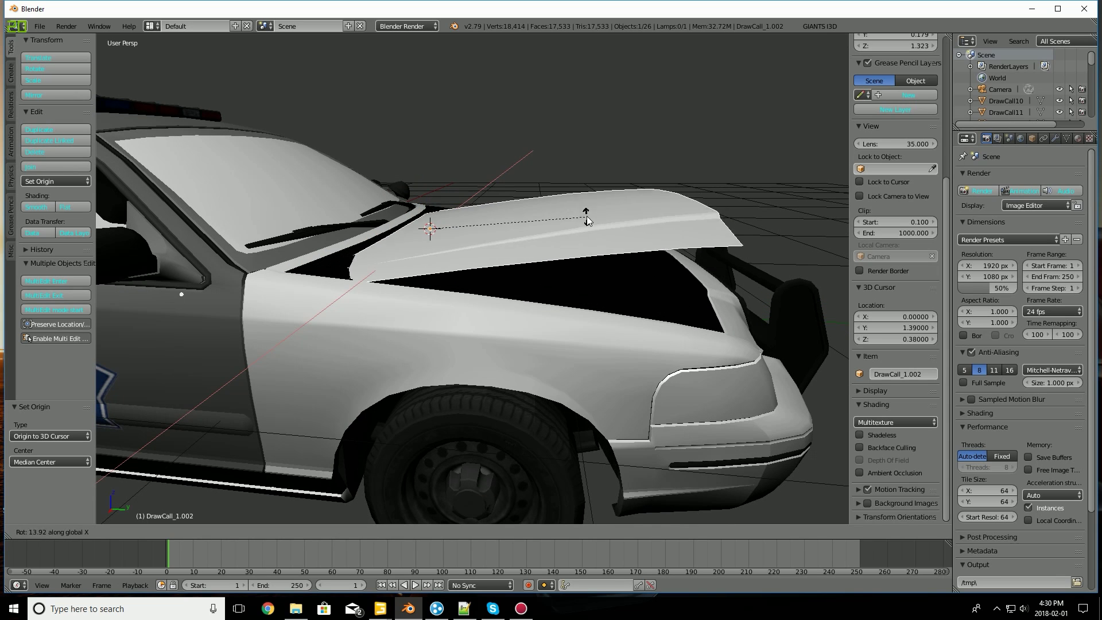
pyautogui.press('Escape')
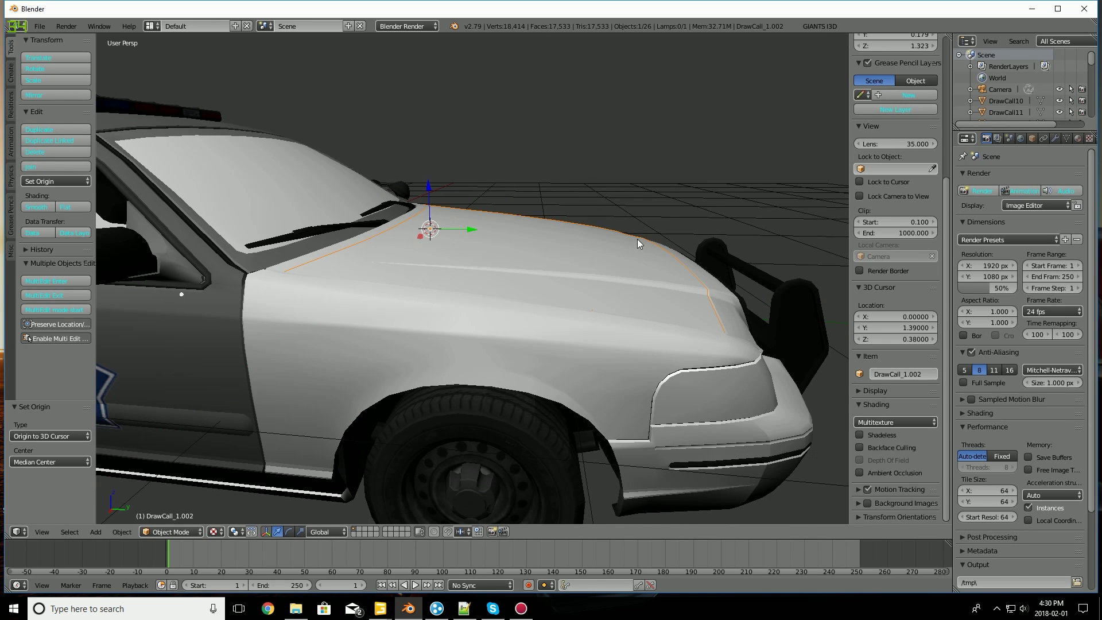
# Step: Shift the 3D cursor to Y 1.27 with Z at 0.38, and set the hood's origin to it
pyautogui.moveTo(637, 238); pyautogui.dragTo(639, 285, button='middle')
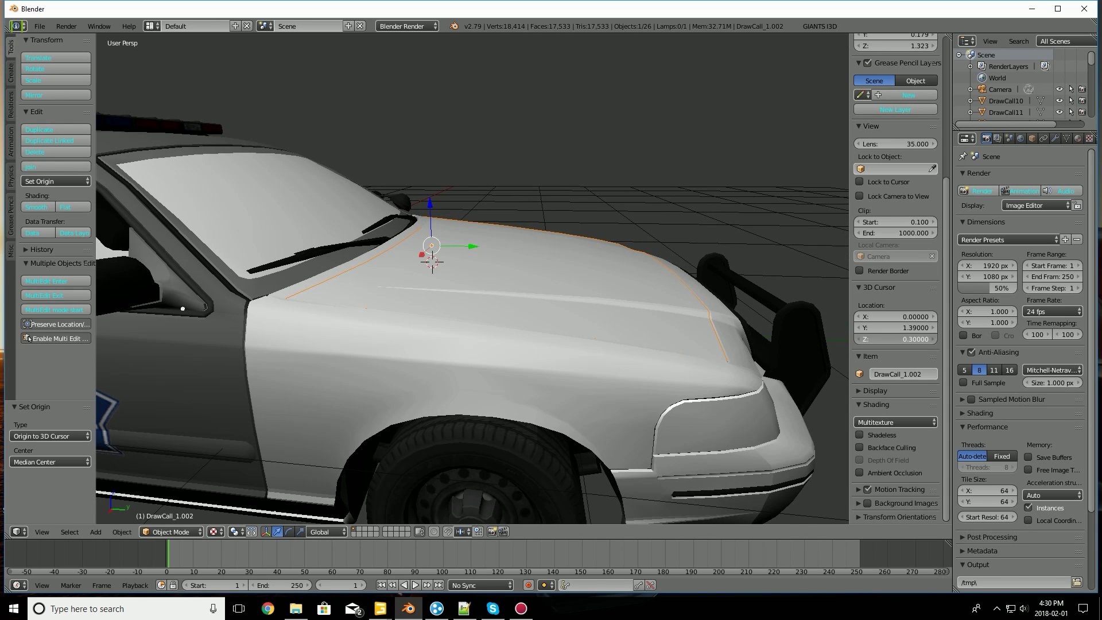
pyautogui.click(419, 246)
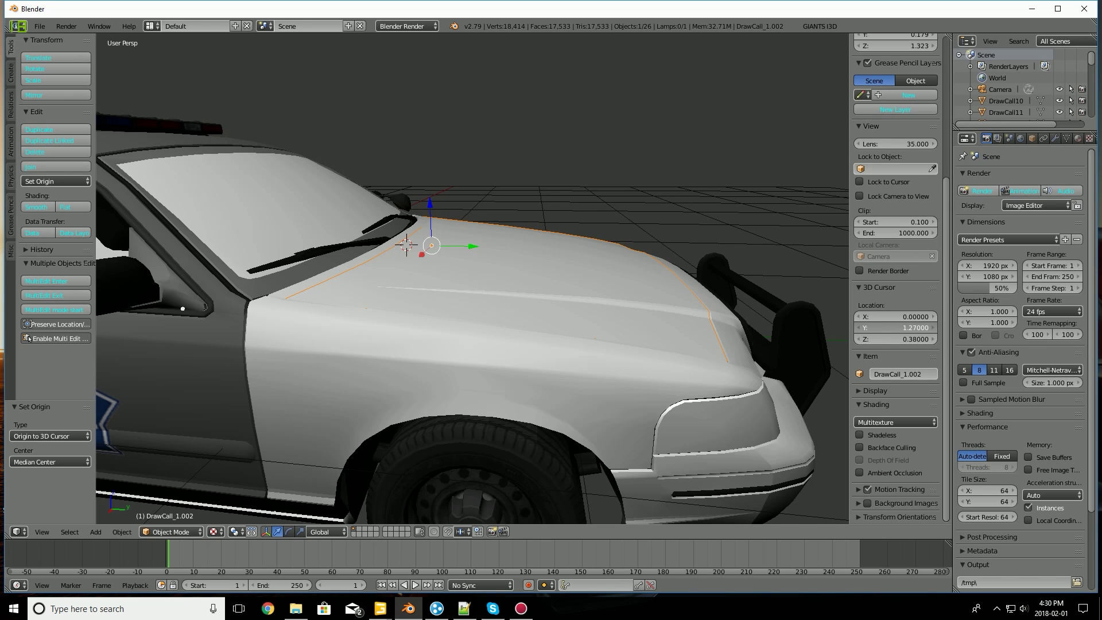
pyautogui.click(60, 180)
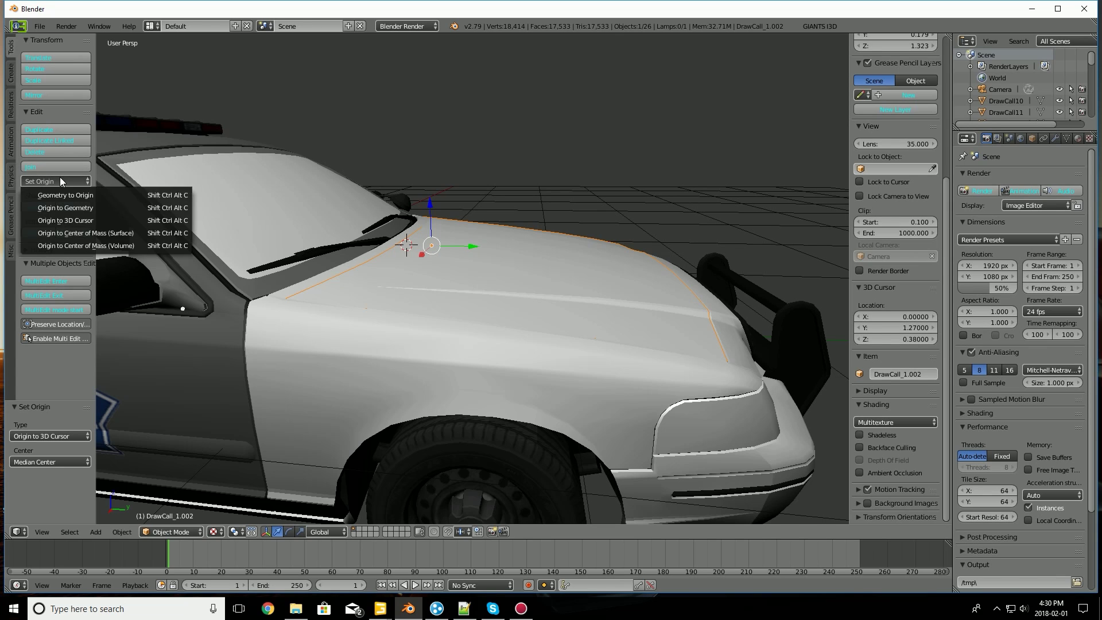
pyautogui.click(89, 221)
# Step: Test the hood's opening motion about the global X axis around the adjusted origin, and return it to the closed position
pyautogui.press('r')
pyautogui.press('x')
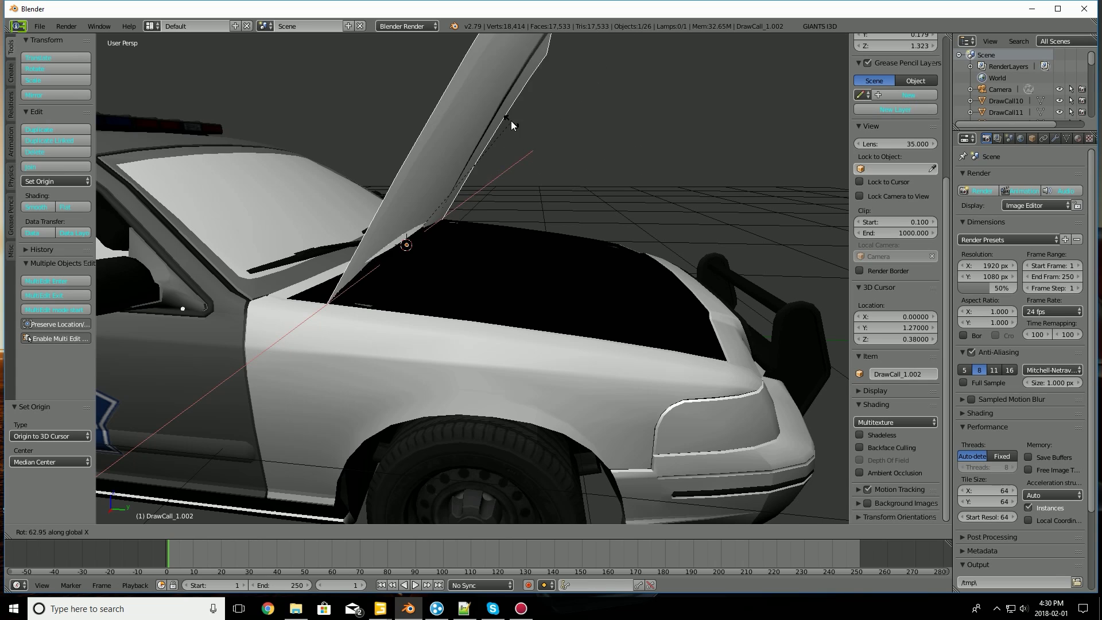
pyautogui.click(515, 282)
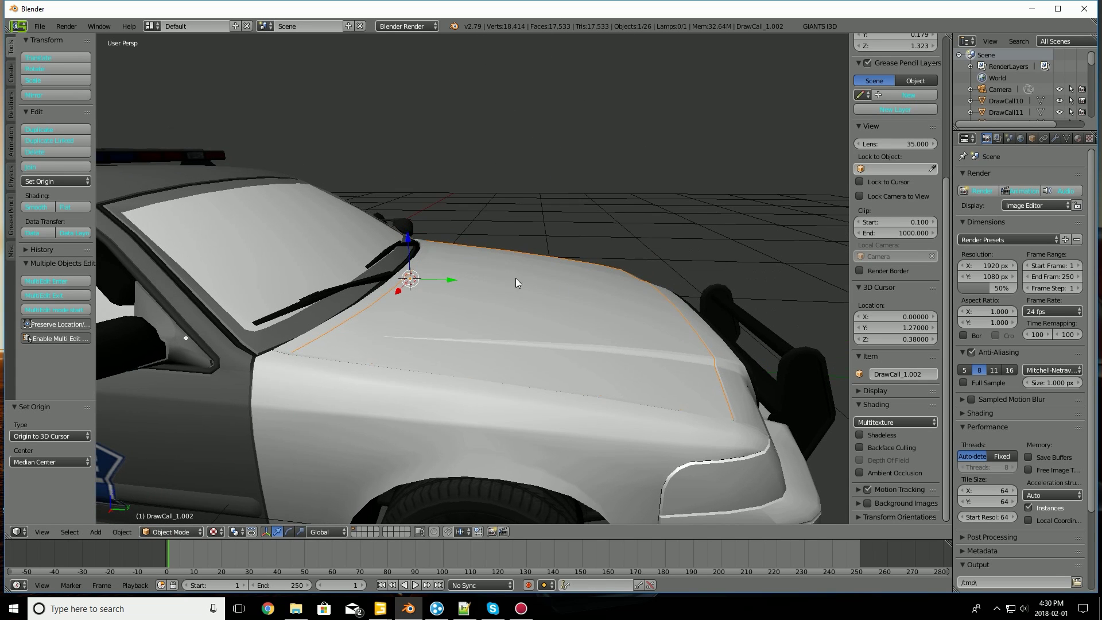
# Step: Set the hood's origin to Center of Mass (Volume), and try a rotation about the global X axis for comparison
pyautogui.click(46, 180)
pyautogui.click(115, 244)
pyautogui.press('r')
pyautogui.press('x')
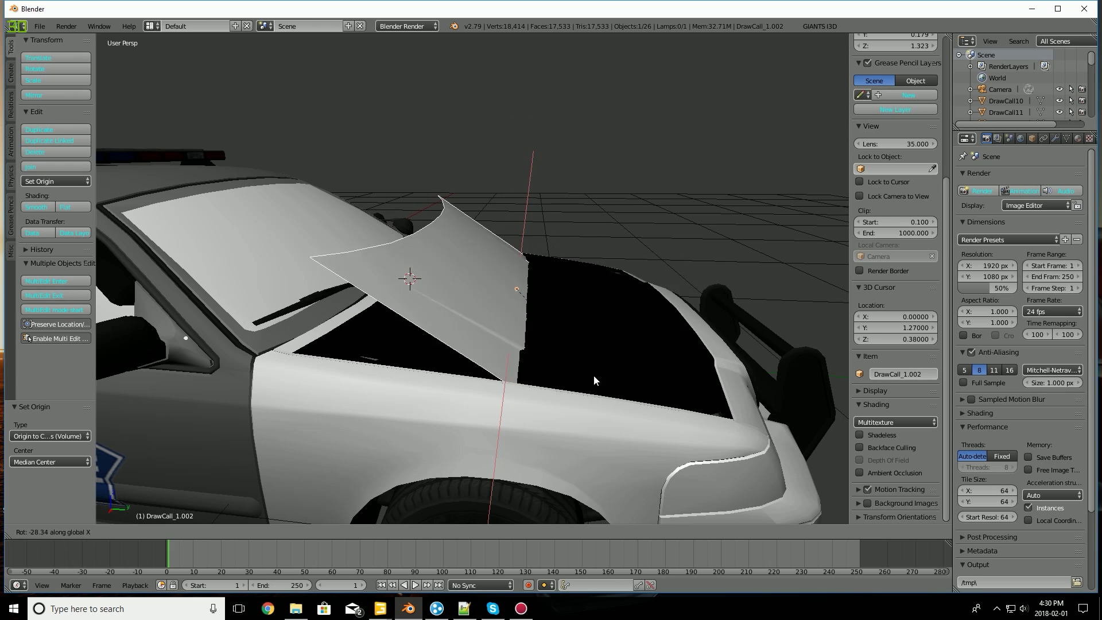
pyautogui.click(617, 358)
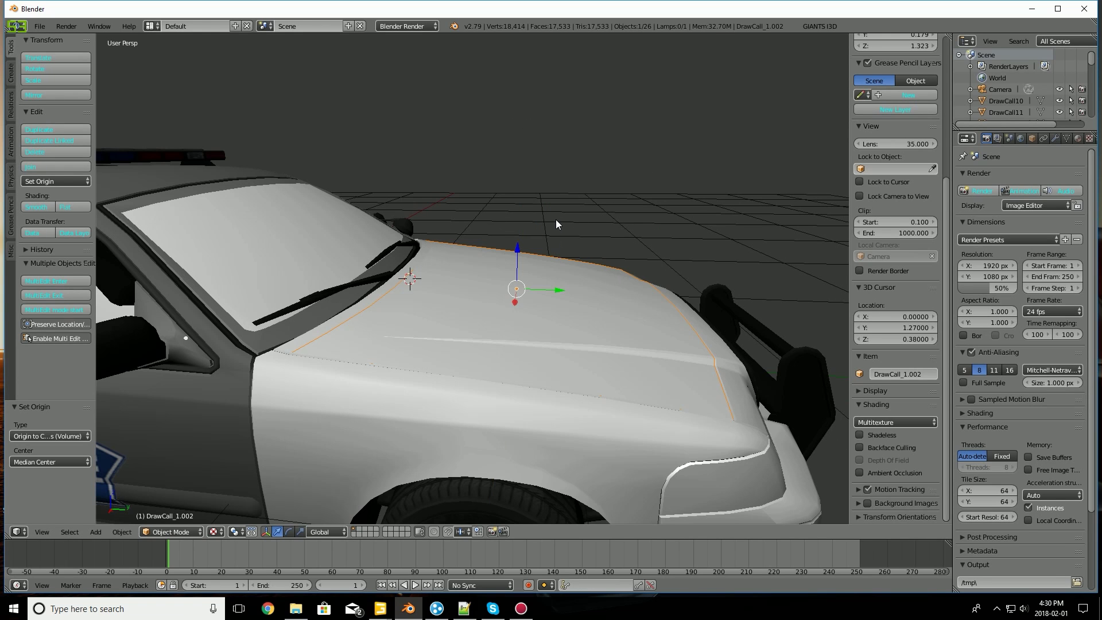
pyautogui.scroll(-6, 555, 219)
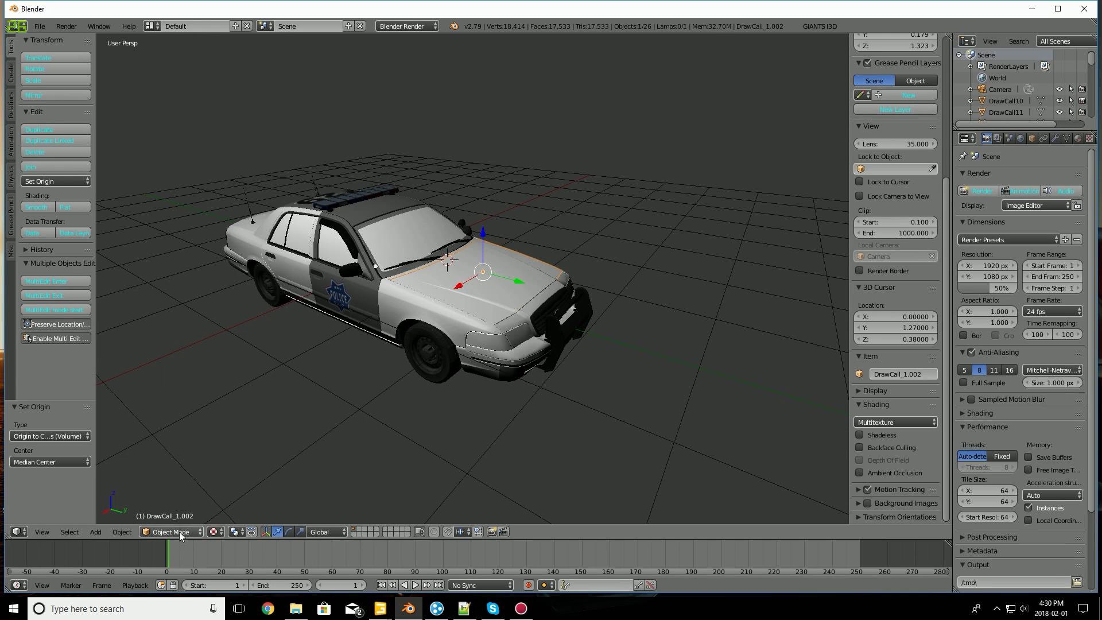
# Step: Examine the police car's trunk antennas, selecting the one that is already a separate object
pyautogui.click(179, 531)
pyautogui.scroll(6, 515, 264)
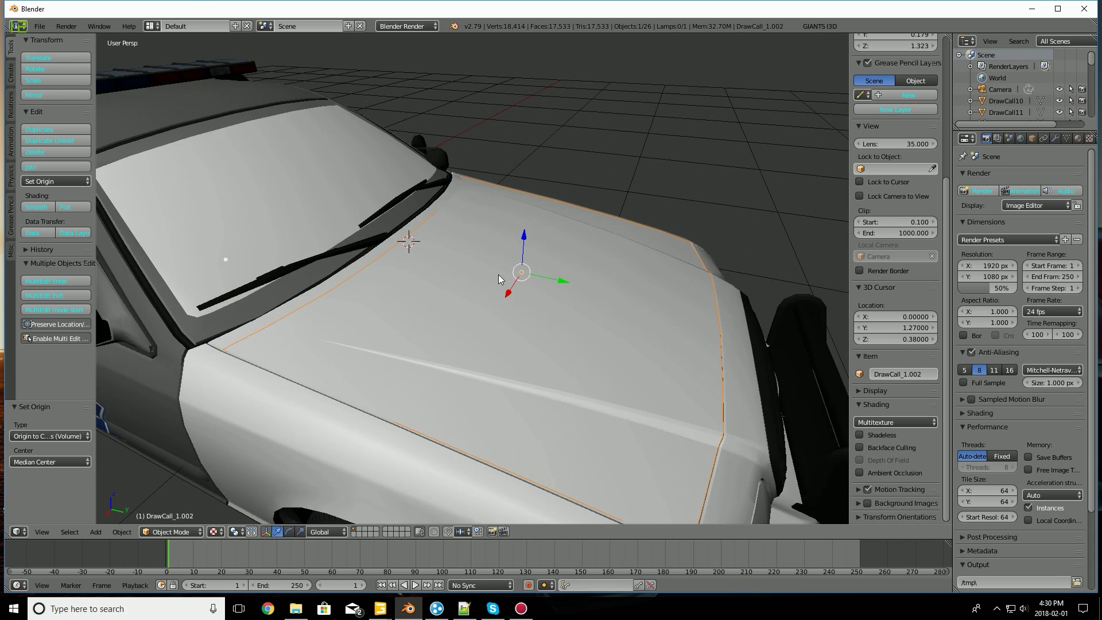
pyautogui.keyDown('shift'); pyautogui.moveTo(498, 274); pyautogui.dragTo(570, 313, button='middle'); pyautogui.keyUp('shift')
pyautogui.moveTo(298, 311); pyautogui.dragTo(565, 319, button='middle')
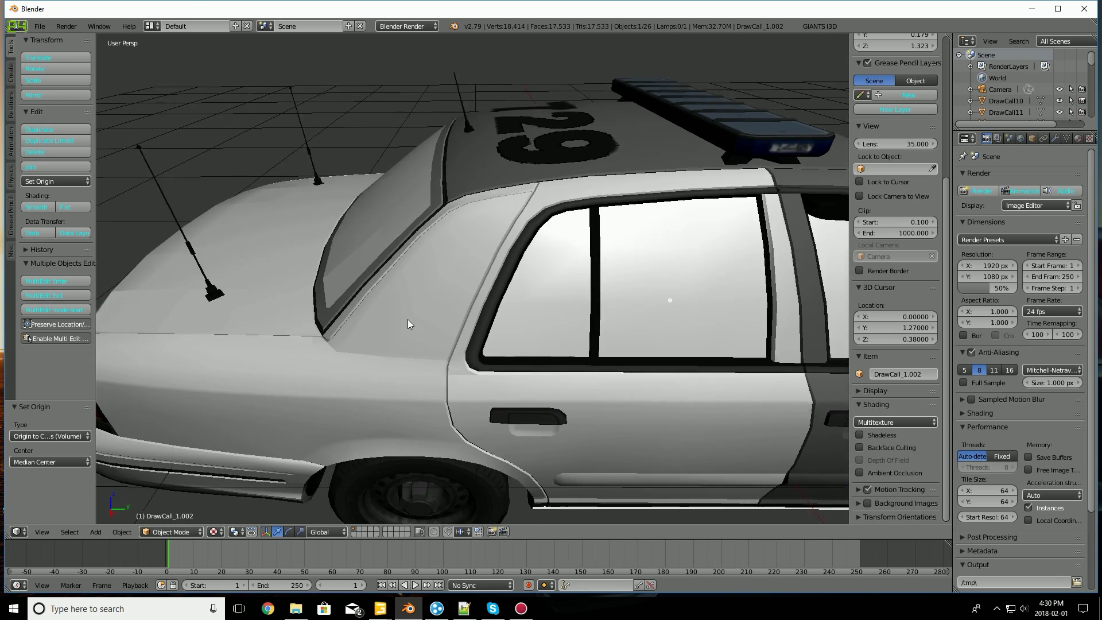
pyautogui.moveTo(407, 319); pyautogui.dragTo(434, 295, button='middle')
pyautogui.scroll(4, 351, 284)
pyautogui.rightClick(392, 354)
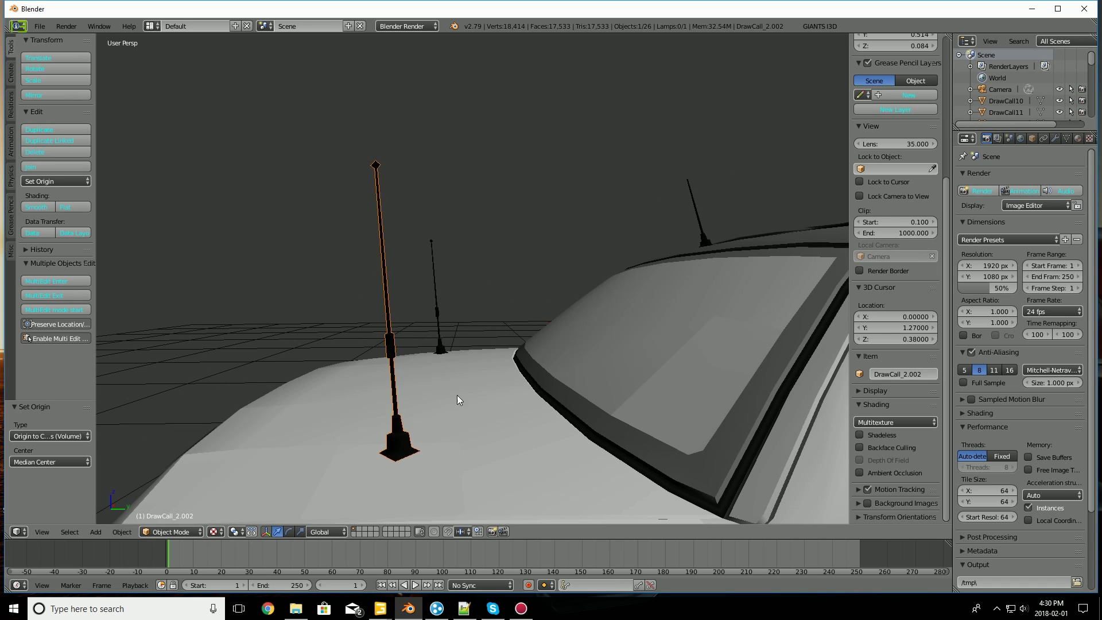
pyautogui.moveTo(457, 394); pyautogui.dragTo(548, 355, button='middle')
pyautogui.scroll(-2, 466, 317)
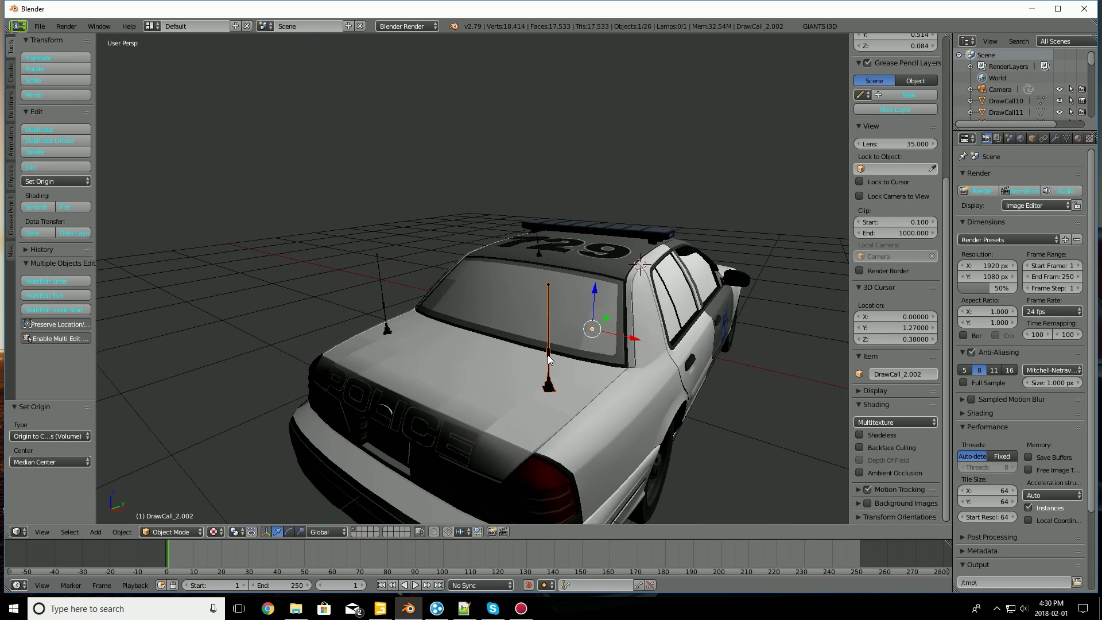
# Step: Select the mesh containing the trunk's other antenna and enter Edit Mode on it
pyautogui.rightClick(384, 317)
pyautogui.moveTo(389, 315); pyautogui.dragTo(482, 343, button='middle')
pyautogui.click(174, 533)
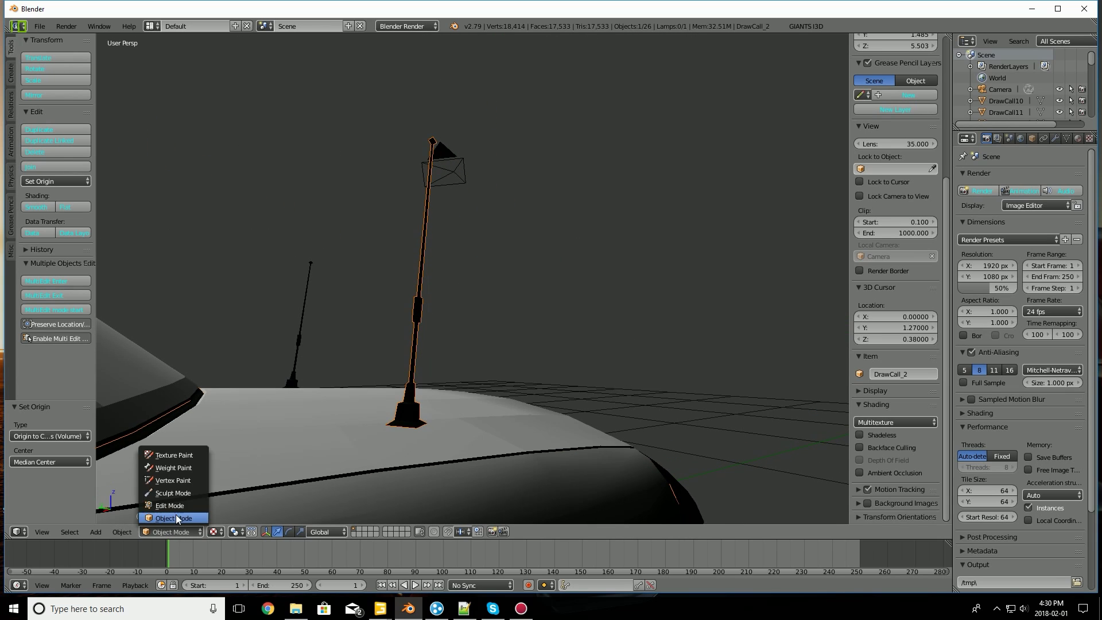
pyautogui.click(172, 506)
pyautogui.moveTo(439, 367); pyautogui.dragTo(476, 377, button='middle')
pyautogui.rightClick(371, 373)
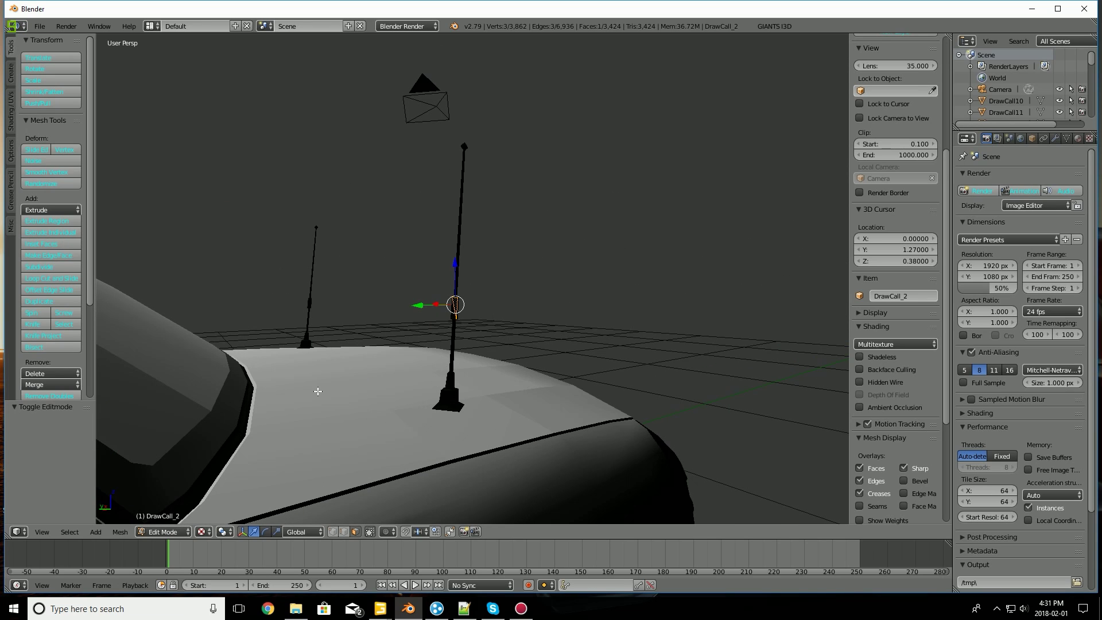
# Step: Try box-selecting the whole antenna in wireframe display, check it for accidentally selected geometry, and undo the selection
pyautogui.moveTo(532, 374)
pyautogui.mouseDown(button='middle')
pyautogui.moveTo(516, 386)
pyautogui.moveTo(521, 367)
pyautogui.moveTo(467, 374)
pyautogui.moveTo(455, 364)
pyautogui.mouseUp(button='middle')
pyautogui.press('z')
pyautogui.press('b')
pyautogui.moveTo(392, 198)
pyautogui.mouseDown()
pyautogui.moveTo(423, 369)
pyautogui.moveTo(451, 440)
pyautogui.moveTo(386, 457)
pyautogui.mouseUp()
pyautogui.press('c')
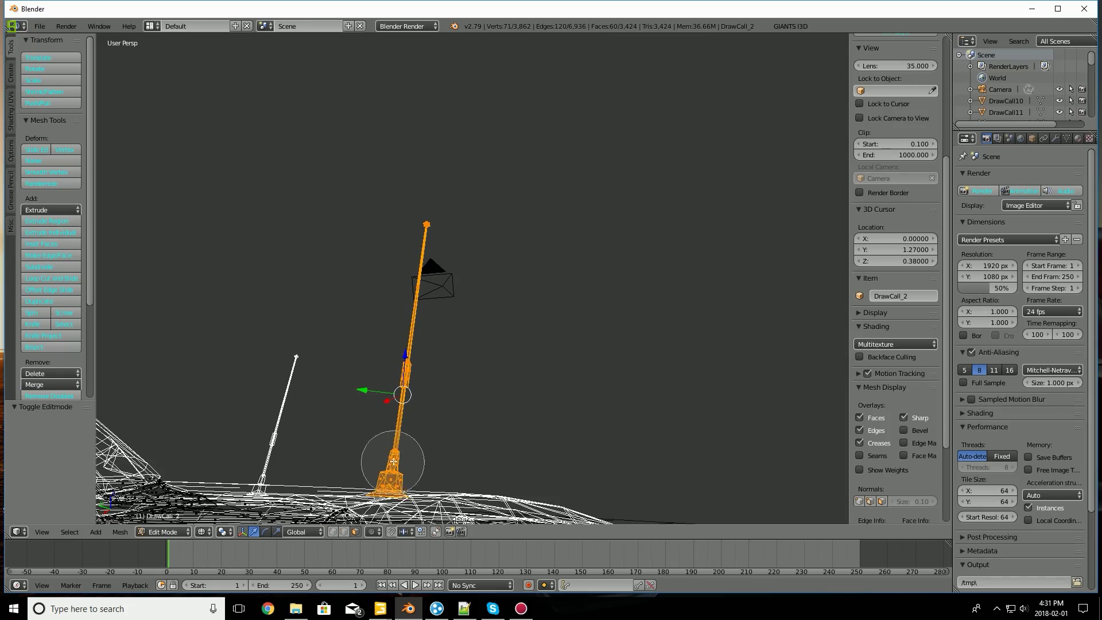
pyautogui.press('Escape')
pyautogui.moveTo(402, 424)
pyautogui.mouseDown(button='middle')
pyautogui.moveTo(482, 384)
pyautogui.moveTo(481, 399)
pyautogui.moveTo(507, 266)
pyautogui.moveTo(576, 318)
pyautogui.mouseUp(button='middle')
pyautogui.scroll(6, 472, 278)
pyautogui.moveTo(473, 298); pyautogui.dragTo(603, 273, button='middle')
pyautogui.moveTo(613, 360); pyautogui.dragTo(826, 321, button='middle')
pyautogui.moveTo(444, 275); pyautogui.dragTo(424, 322, button='middle')
pyautogui.scroll(-3, 427, 285)
pyautogui.scroll(3, 423, 322)
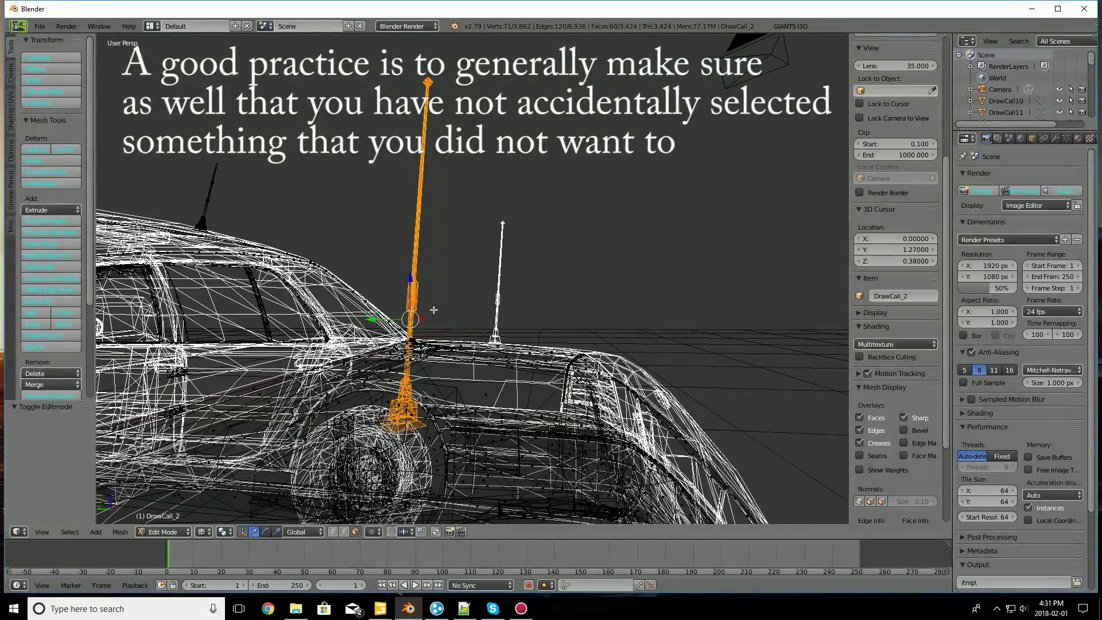
pyautogui.hotkey('ctrl', 'z')
# Step: Select the antenna's middle sleeve and adjoining rod sections as linked geometry, undoing the last extra pick
pyautogui.rightClick(415, 292)
pyautogui.press('l')
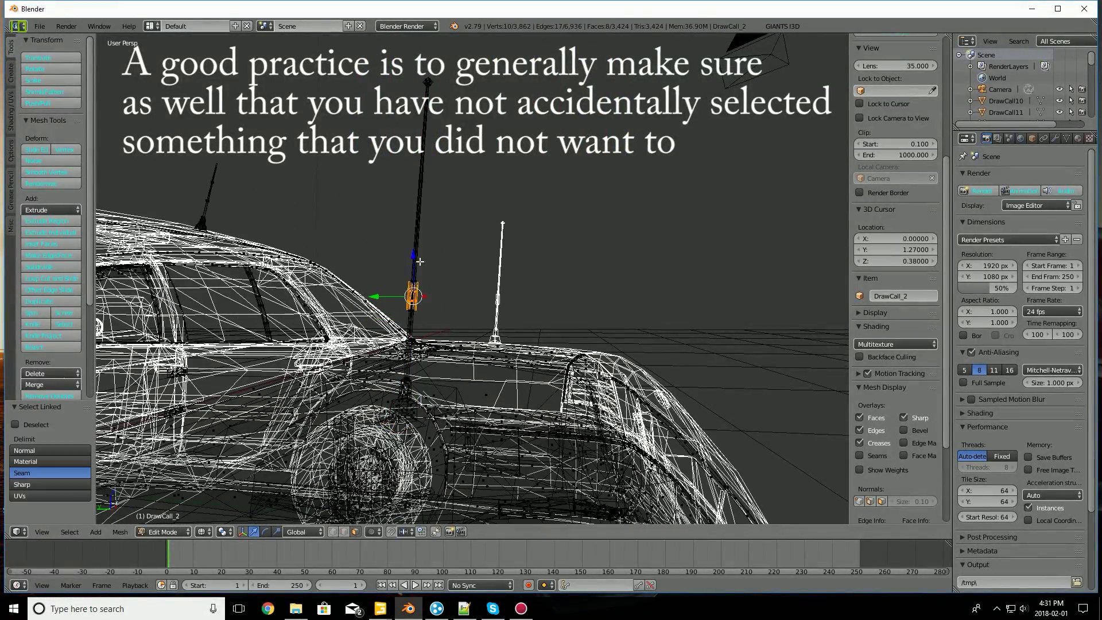
pyautogui.press('l')
pyautogui.press('l')
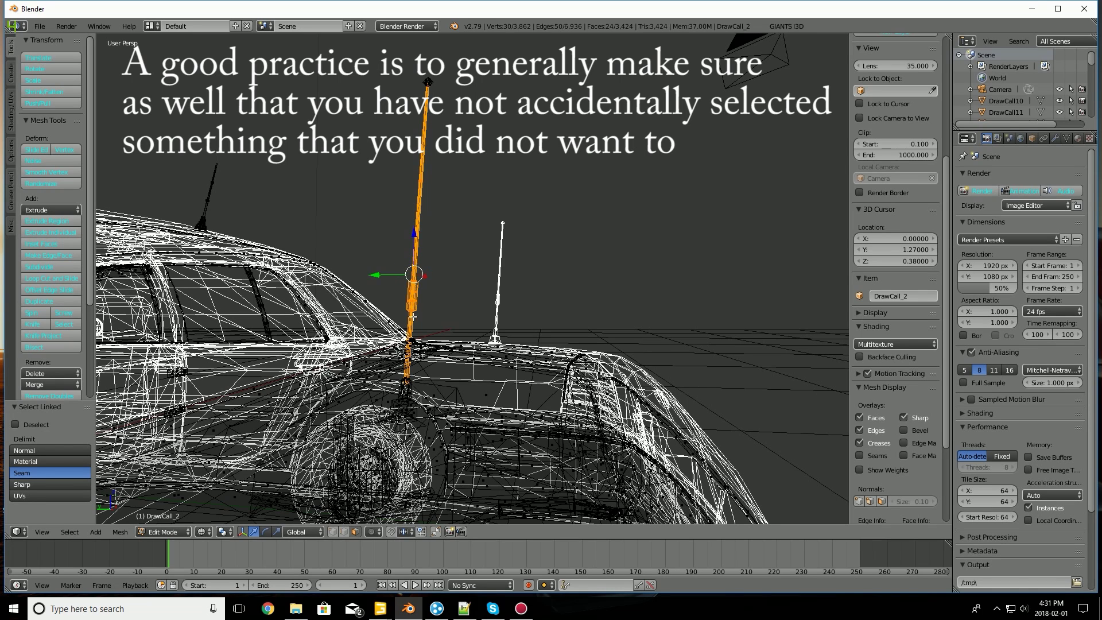
pyautogui.press('l')
pyautogui.hotkey('ctrl', 'z')
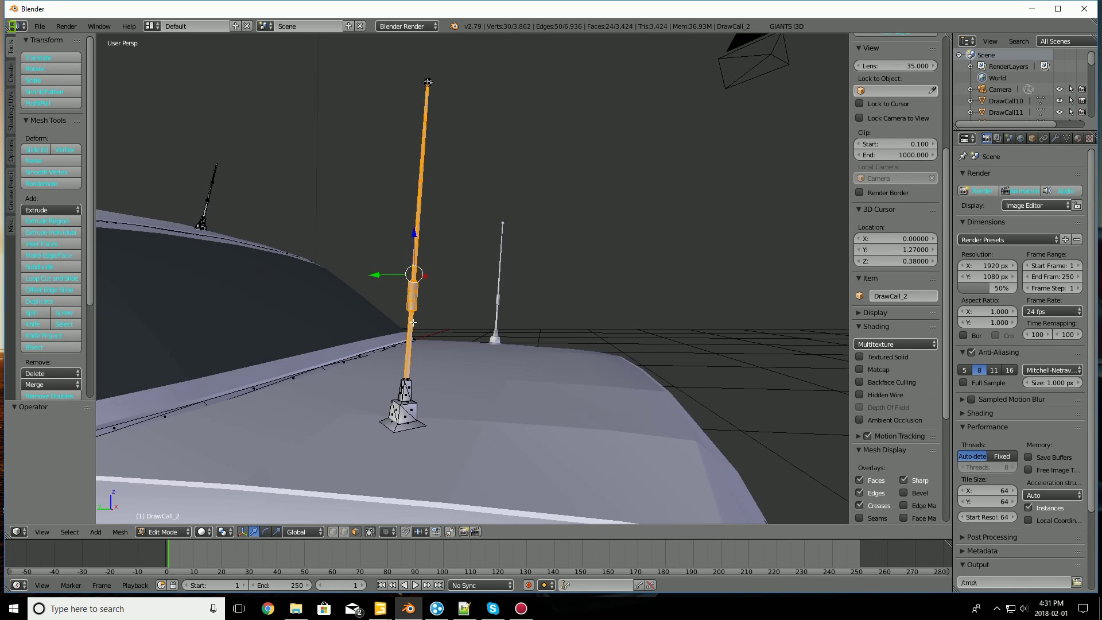
# Step: Switch to solid display and add the antenna's lower collar, base parts and tip to the selection as linked geometry
pyautogui.press('z')
pyautogui.press('l')
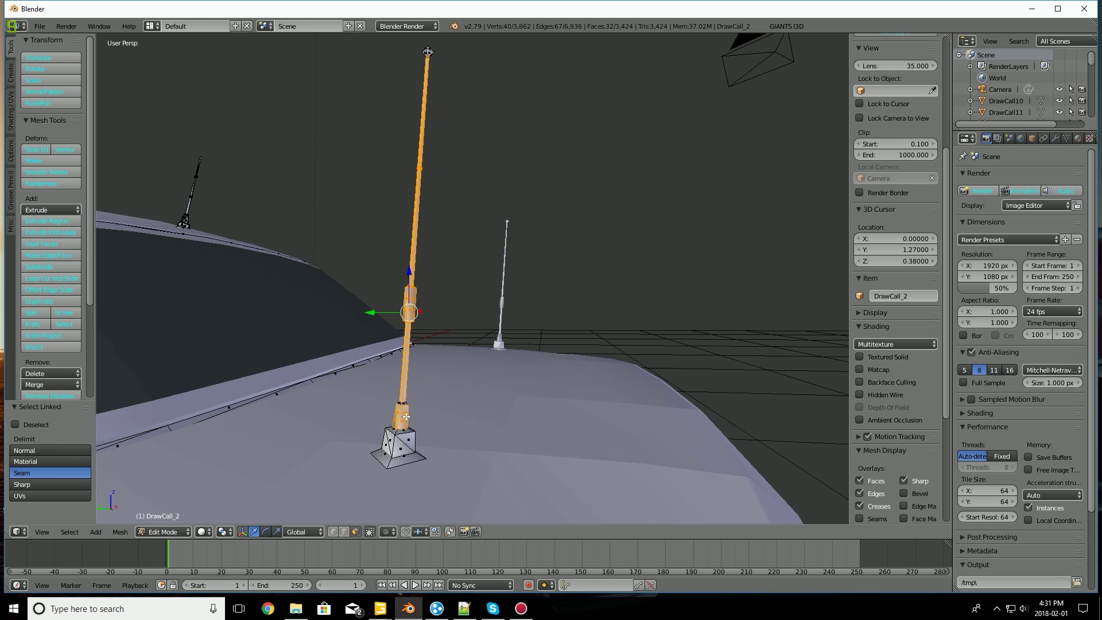
pyautogui.press('l')
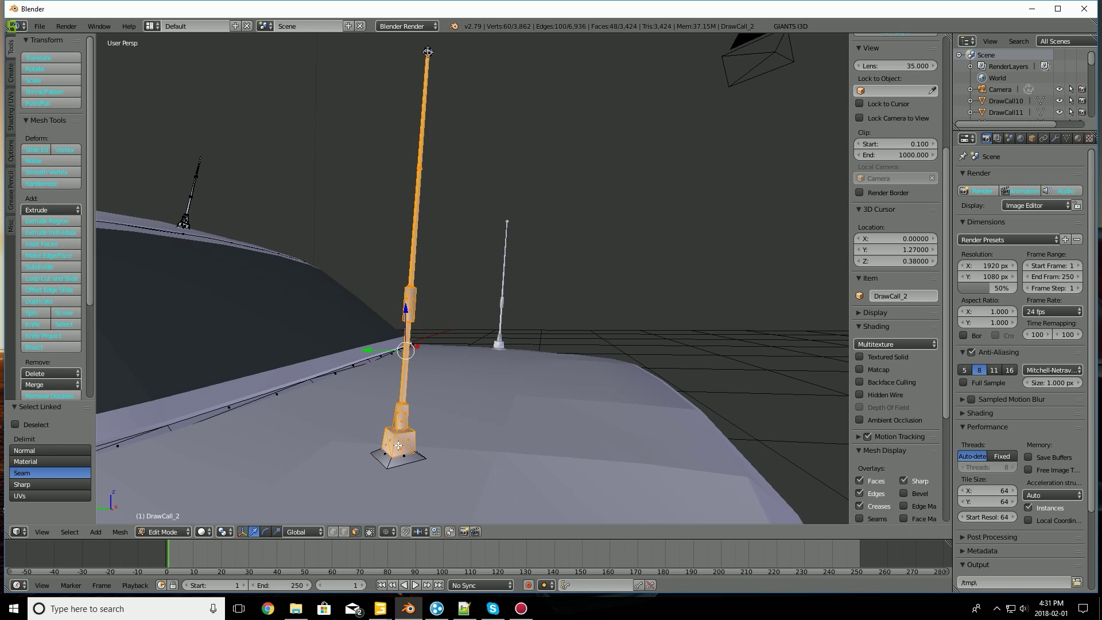
pyautogui.press('l')
pyautogui.moveTo(409, 304); pyautogui.dragTo(499, 335, button='middle')
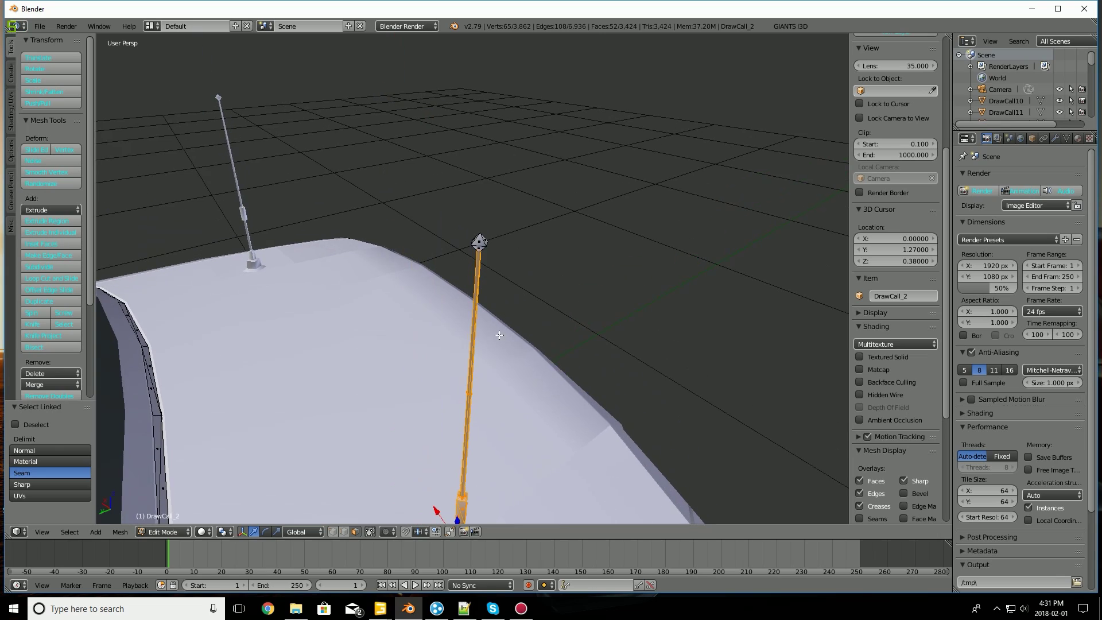
pyautogui.press('l')
pyautogui.scroll(-9, 492, 246)
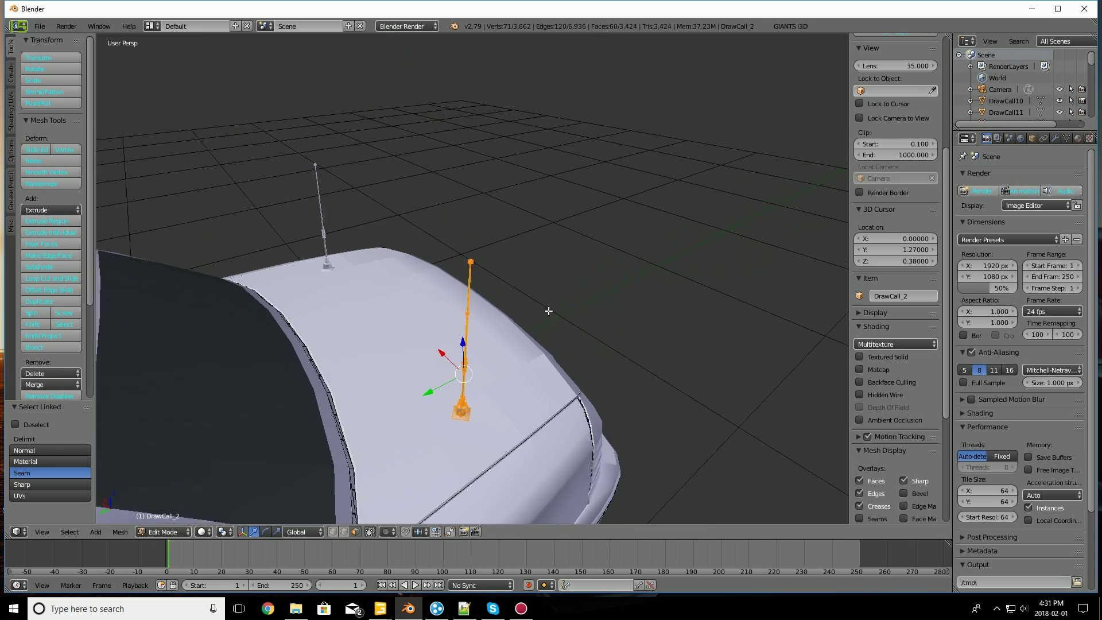
# Step: Separate the selected antenna into its own object, return to Object Mode, and select the new antenna object
pyautogui.moveTo(532, 236); pyautogui.dragTo(447, 265, button='middle')
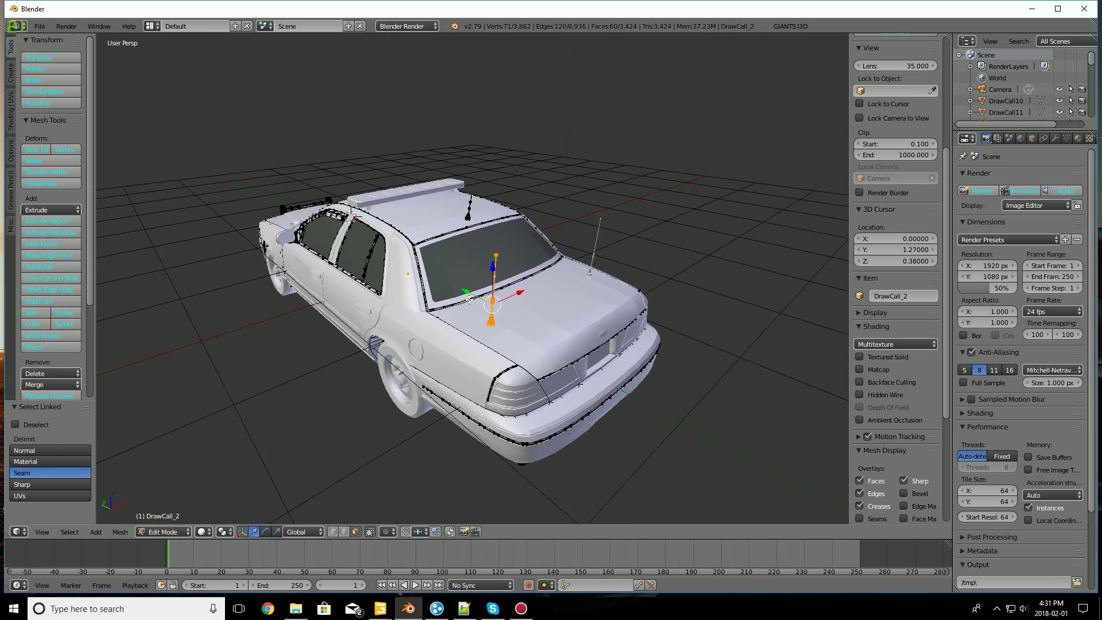
pyautogui.scroll(2, 444, 267)
pyautogui.scroll(2, 440, 258)
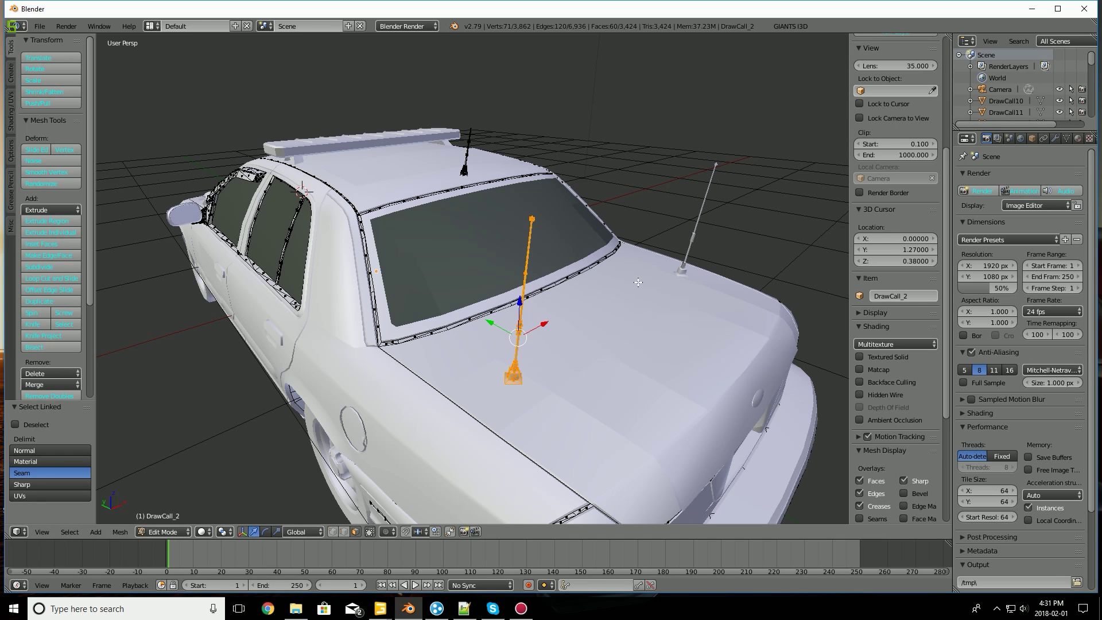
pyautogui.press('p')
pyautogui.click(630, 305)
pyautogui.moveTo(630, 304); pyautogui.dragTo(277, 512, button='middle')
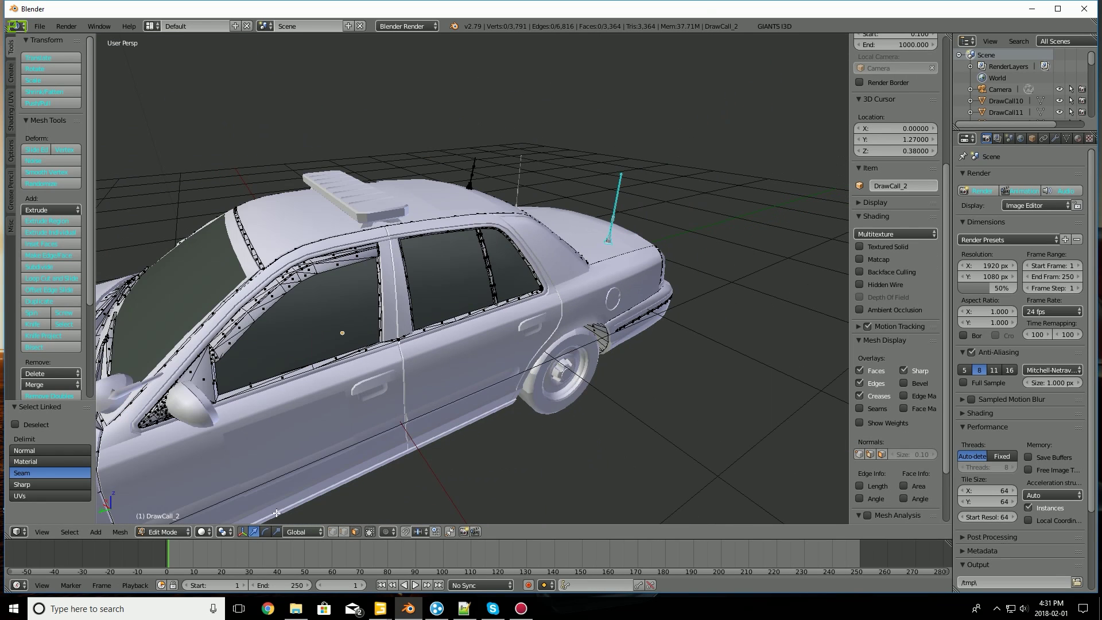
pyautogui.click(167, 533)
pyautogui.click(170, 516)
pyautogui.keyDown('shift'); pyautogui.moveTo(525, 338); pyautogui.dragTo(647, 282, button='middle'); pyautogui.keyUp('shift')
pyautogui.rightClick(721, 162)
pyautogui.scroll(-2, 729, 166)
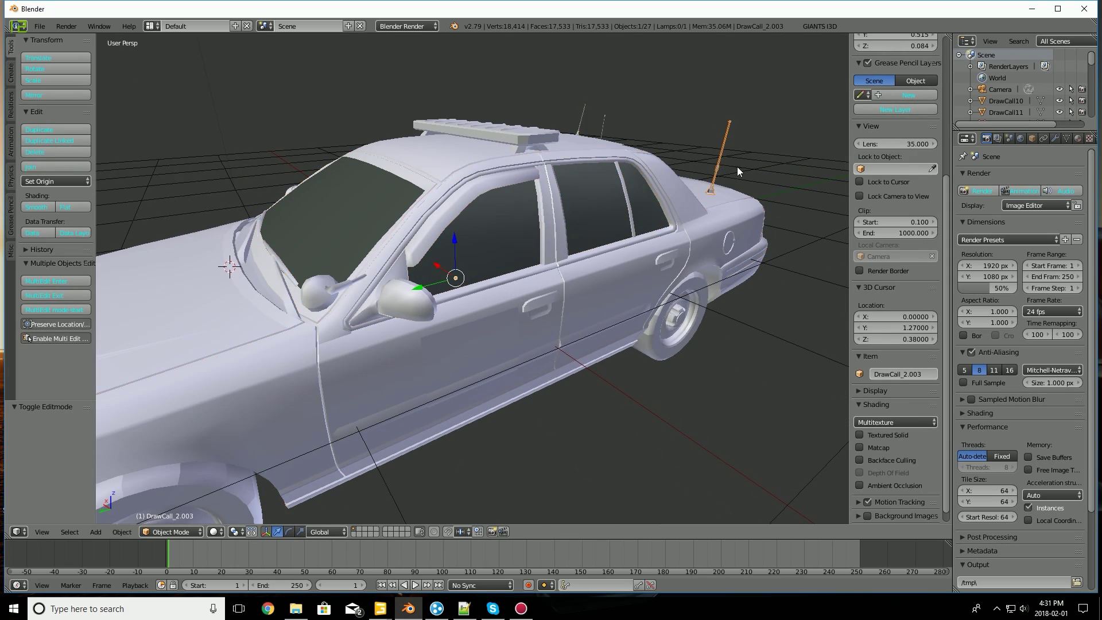
# Step: Try Origin to Geometry on the separated antenna, and undo it
pyautogui.moveTo(737, 167); pyautogui.dragTo(487, 294, button='middle')
pyautogui.scroll(2, 506, 281)
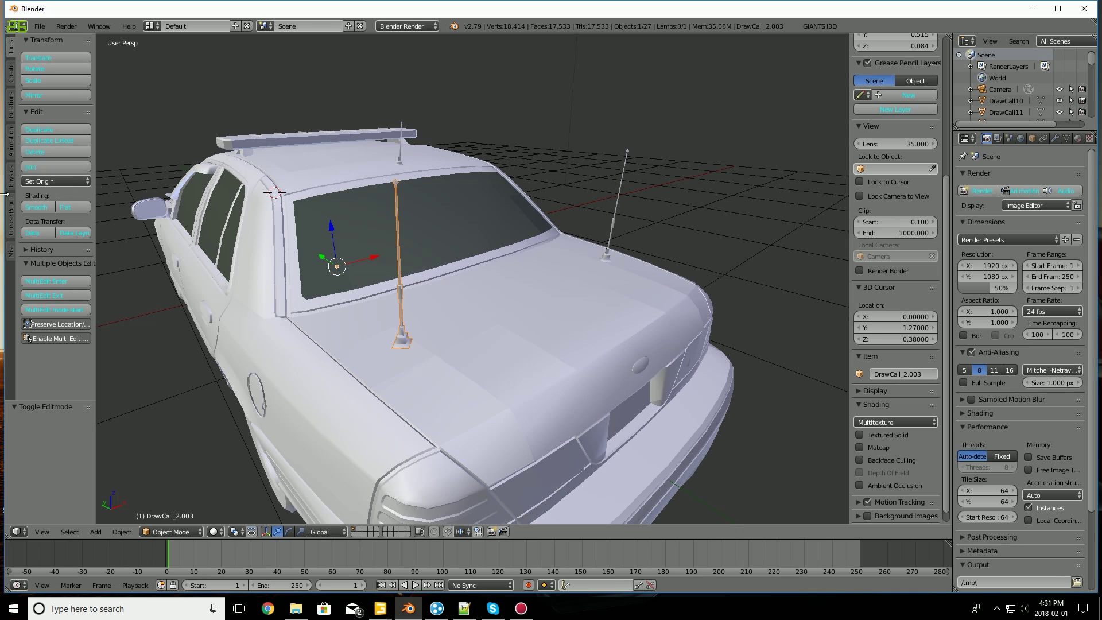
pyautogui.click(69, 179)
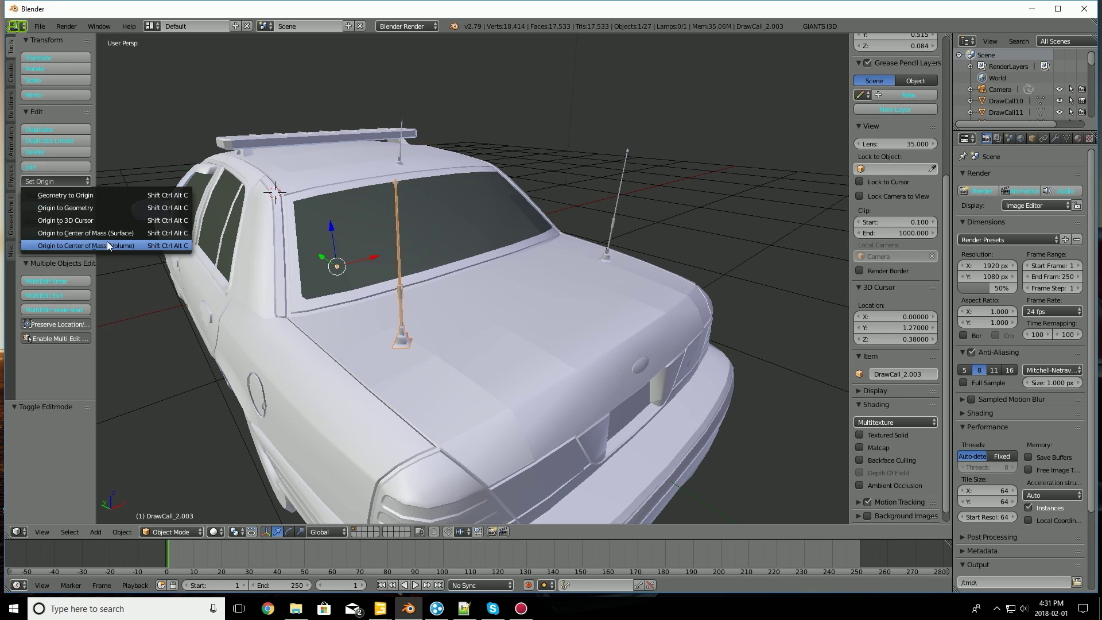
pyautogui.click(85, 207)
pyautogui.moveTo(548, 320); pyautogui.dragTo(618, 313, button='middle')
pyautogui.hotkey('ctrl', 'z')
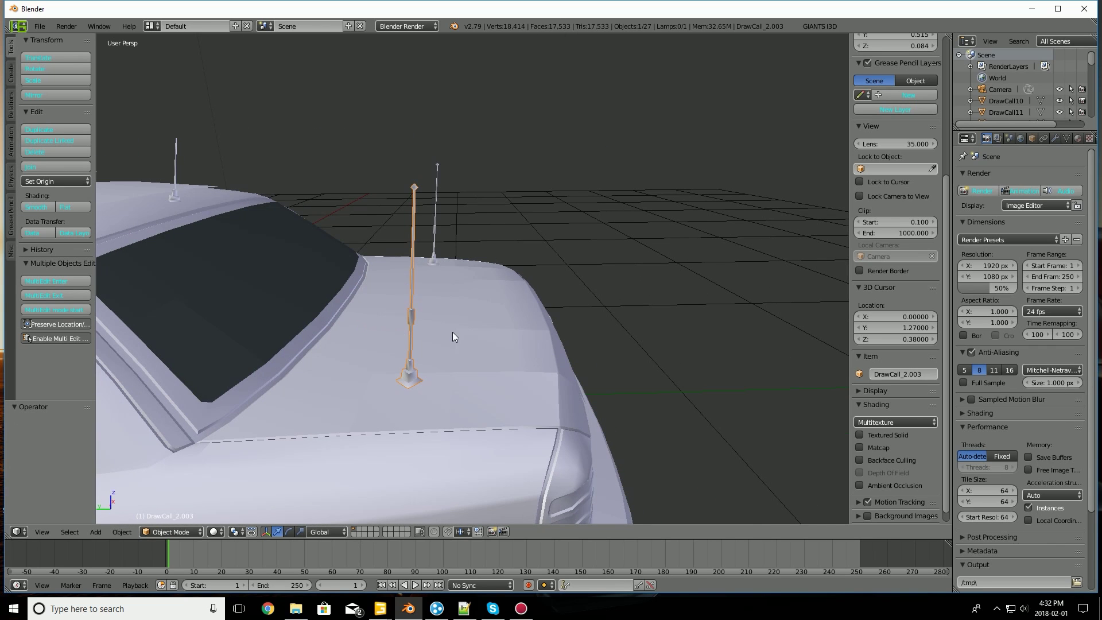
# Step: Set the separated antenna's origin with Origin to Geometry
pyautogui.moveTo(452, 332); pyautogui.dragTo(665, 311, button='middle')
pyautogui.scroll(-4, 665, 311)
pyautogui.moveTo(249, 351); pyautogui.dragTo(292, 313)
pyautogui.rightClick(292, 313)
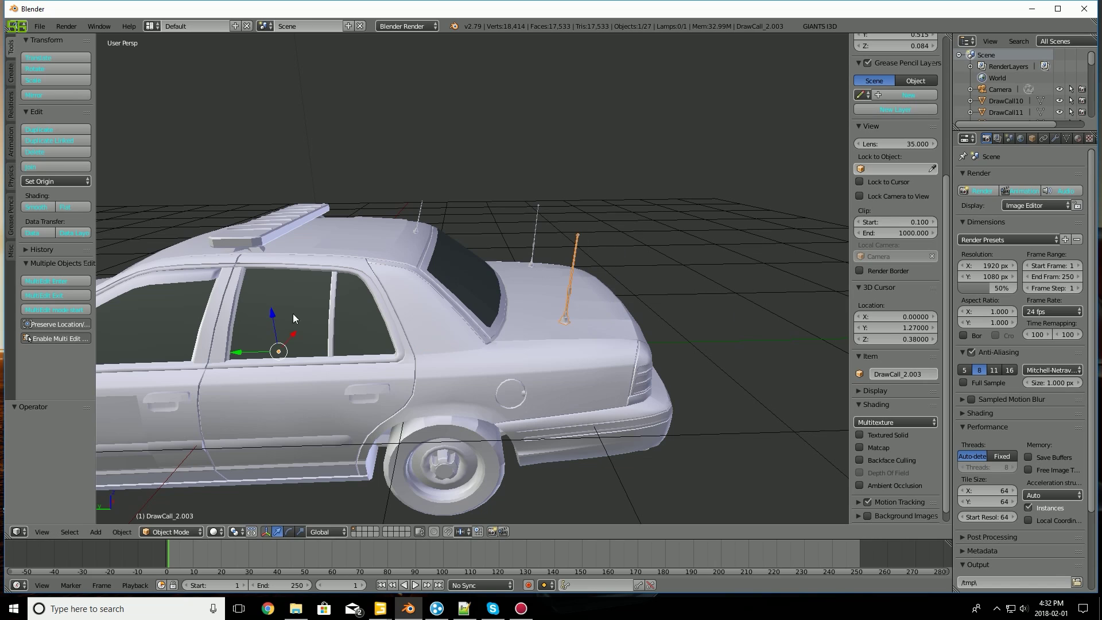
pyautogui.click(61, 180)
pyautogui.click(111, 207)
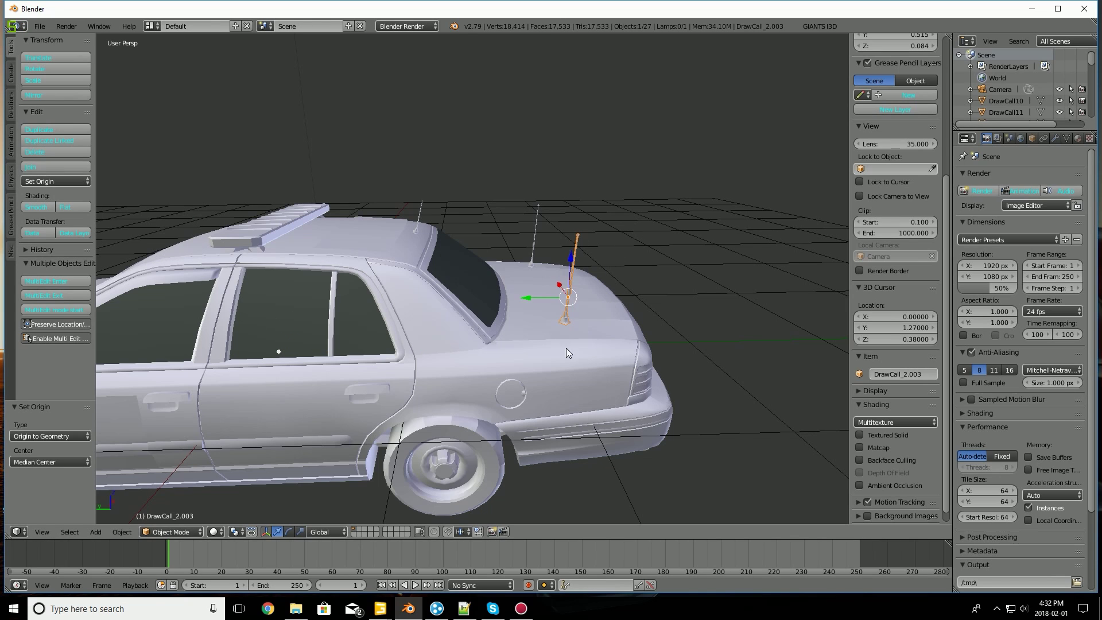
# Step: Test moving the separated antenna along the global Y axis, and return it to its place on the trunk
pyautogui.press('g')
pyautogui.press('y')
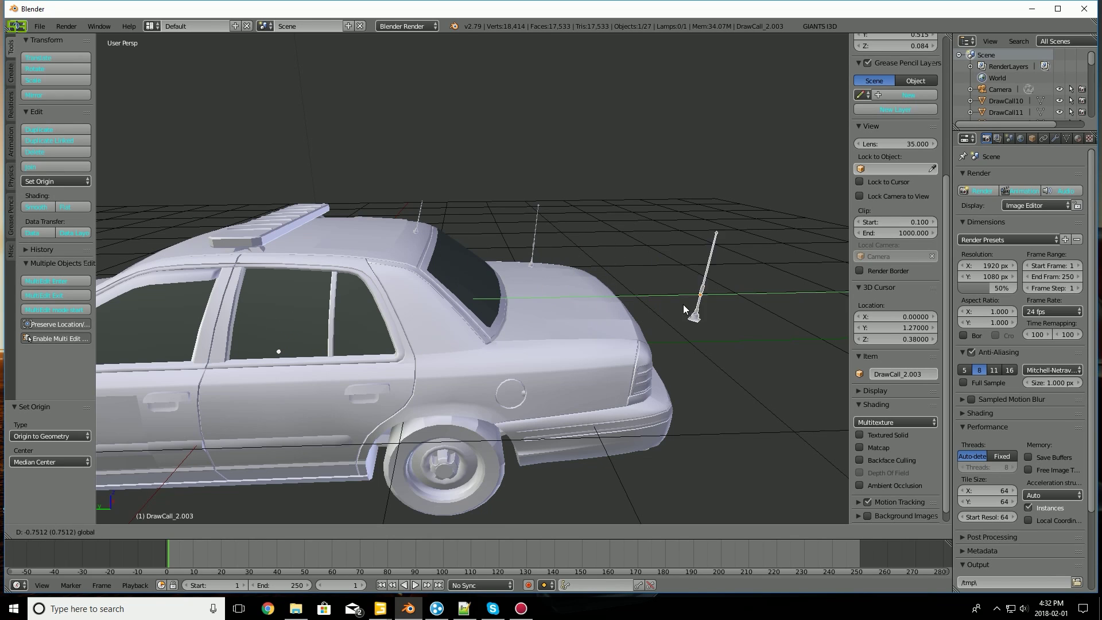
pyautogui.moveTo(570, 290); pyautogui.dragTo(568, 291)
# Step: Select the hood, test rotating it about the global X axis around its centered origin, and cancel the rotation
pyautogui.moveTo(316, 338); pyautogui.dragTo(460, 329, button='middle')
pyautogui.keyDown('shift'); pyautogui.moveTo(345, 370); pyautogui.dragTo(536, 359, button='middle'); pyautogui.keyUp('shift')
pyautogui.scroll(-3, 424, 321)
pyautogui.rightClick(489, 328)
pyautogui.press('r')
pyautogui.press('x')
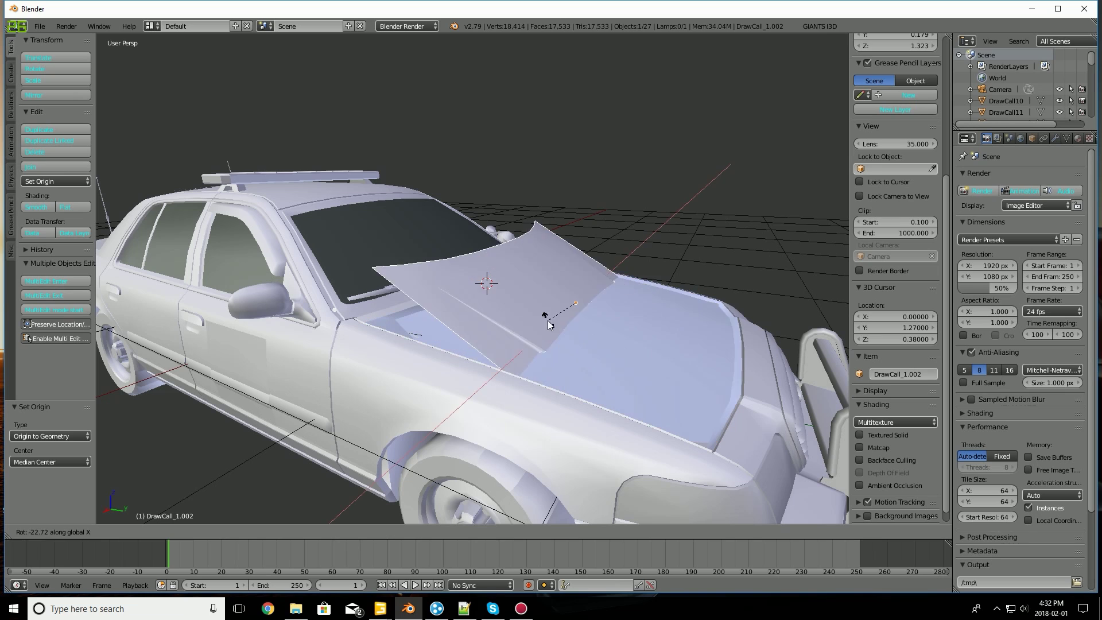
pyautogui.rightClick(570, 374)
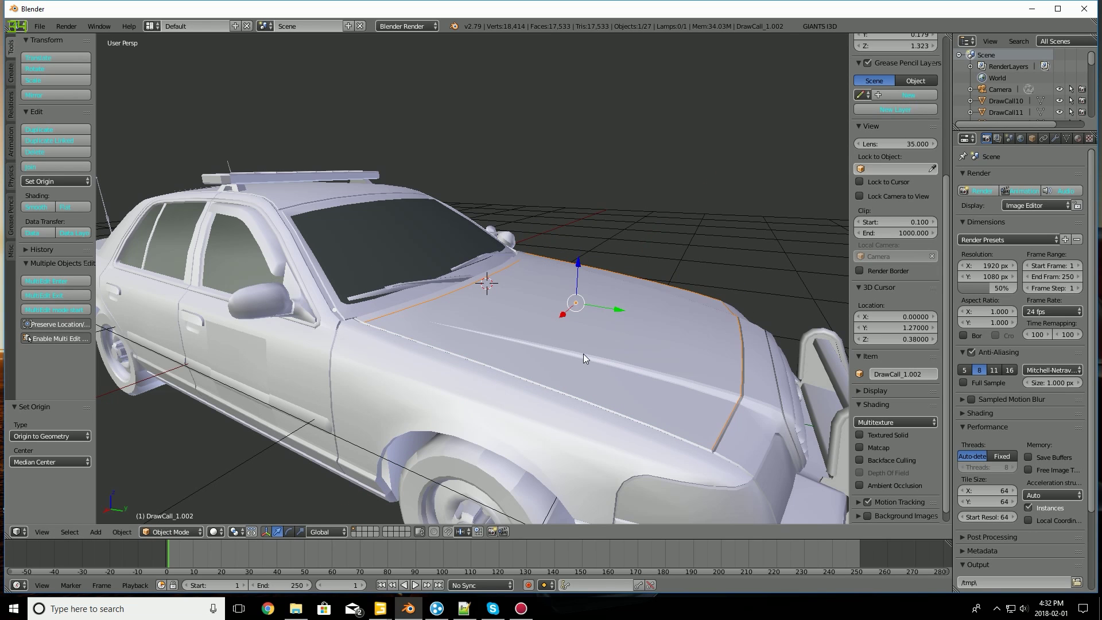
pyautogui.moveTo(583, 353)
pyautogui.mouseDown(button='middle')
pyautogui.moveTo(609, 368)
pyautogui.moveTo(568, 324)
pyautogui.moveTo(595, 343)
pyautogui.mouseUp(button='middle')
pyautogui.scroll(-4, 586, 333)
pyautogui.scroll(2, 594, 343)
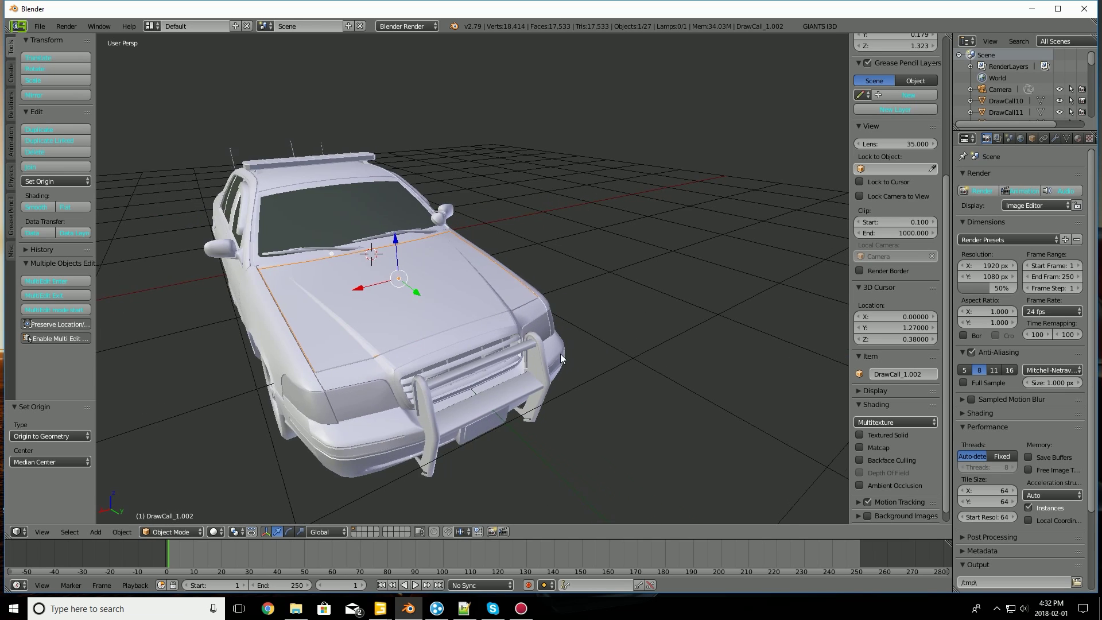
pyautogui.scroll(5, 601, 335)
pyautogui.scroll(-2, 599, 345)
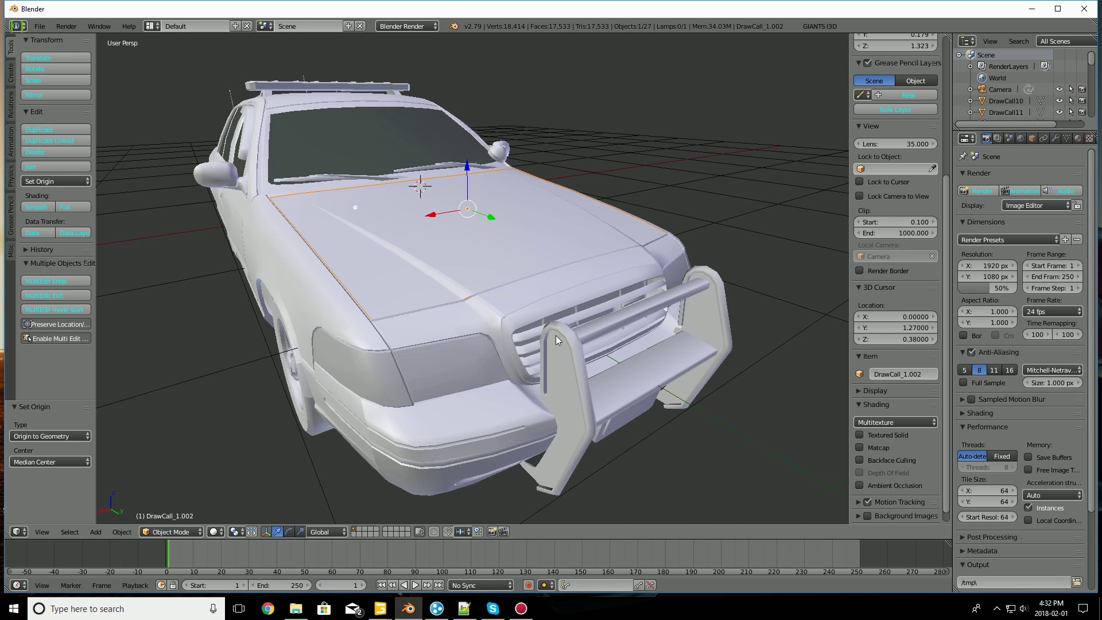
pyautogui.moveTo(555, 335); pyautogui.dragTo(671, 349, button='middle')
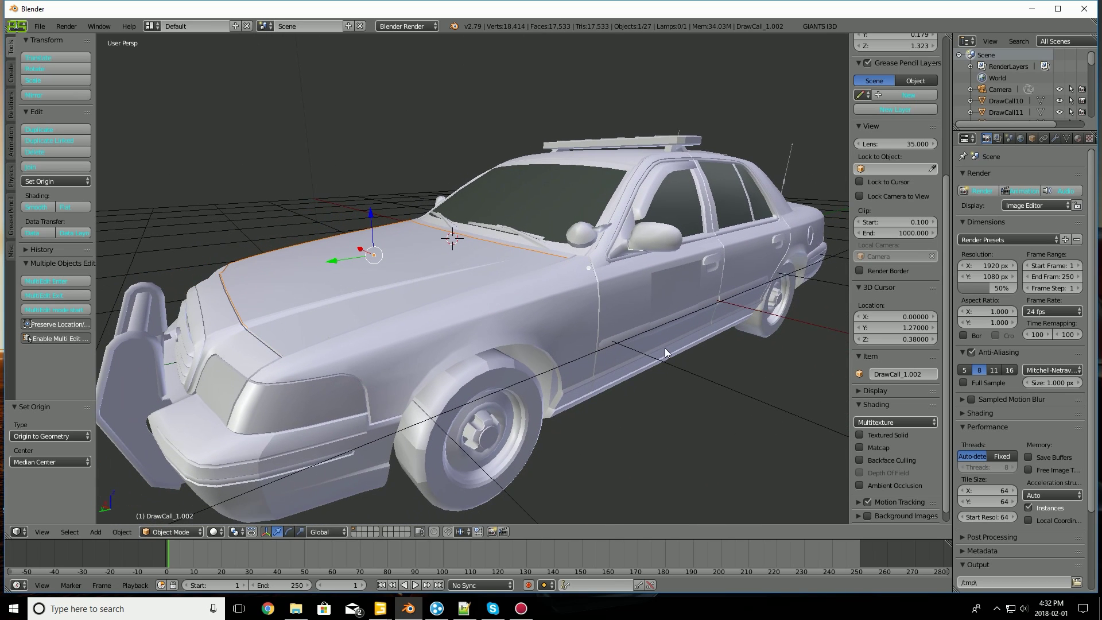